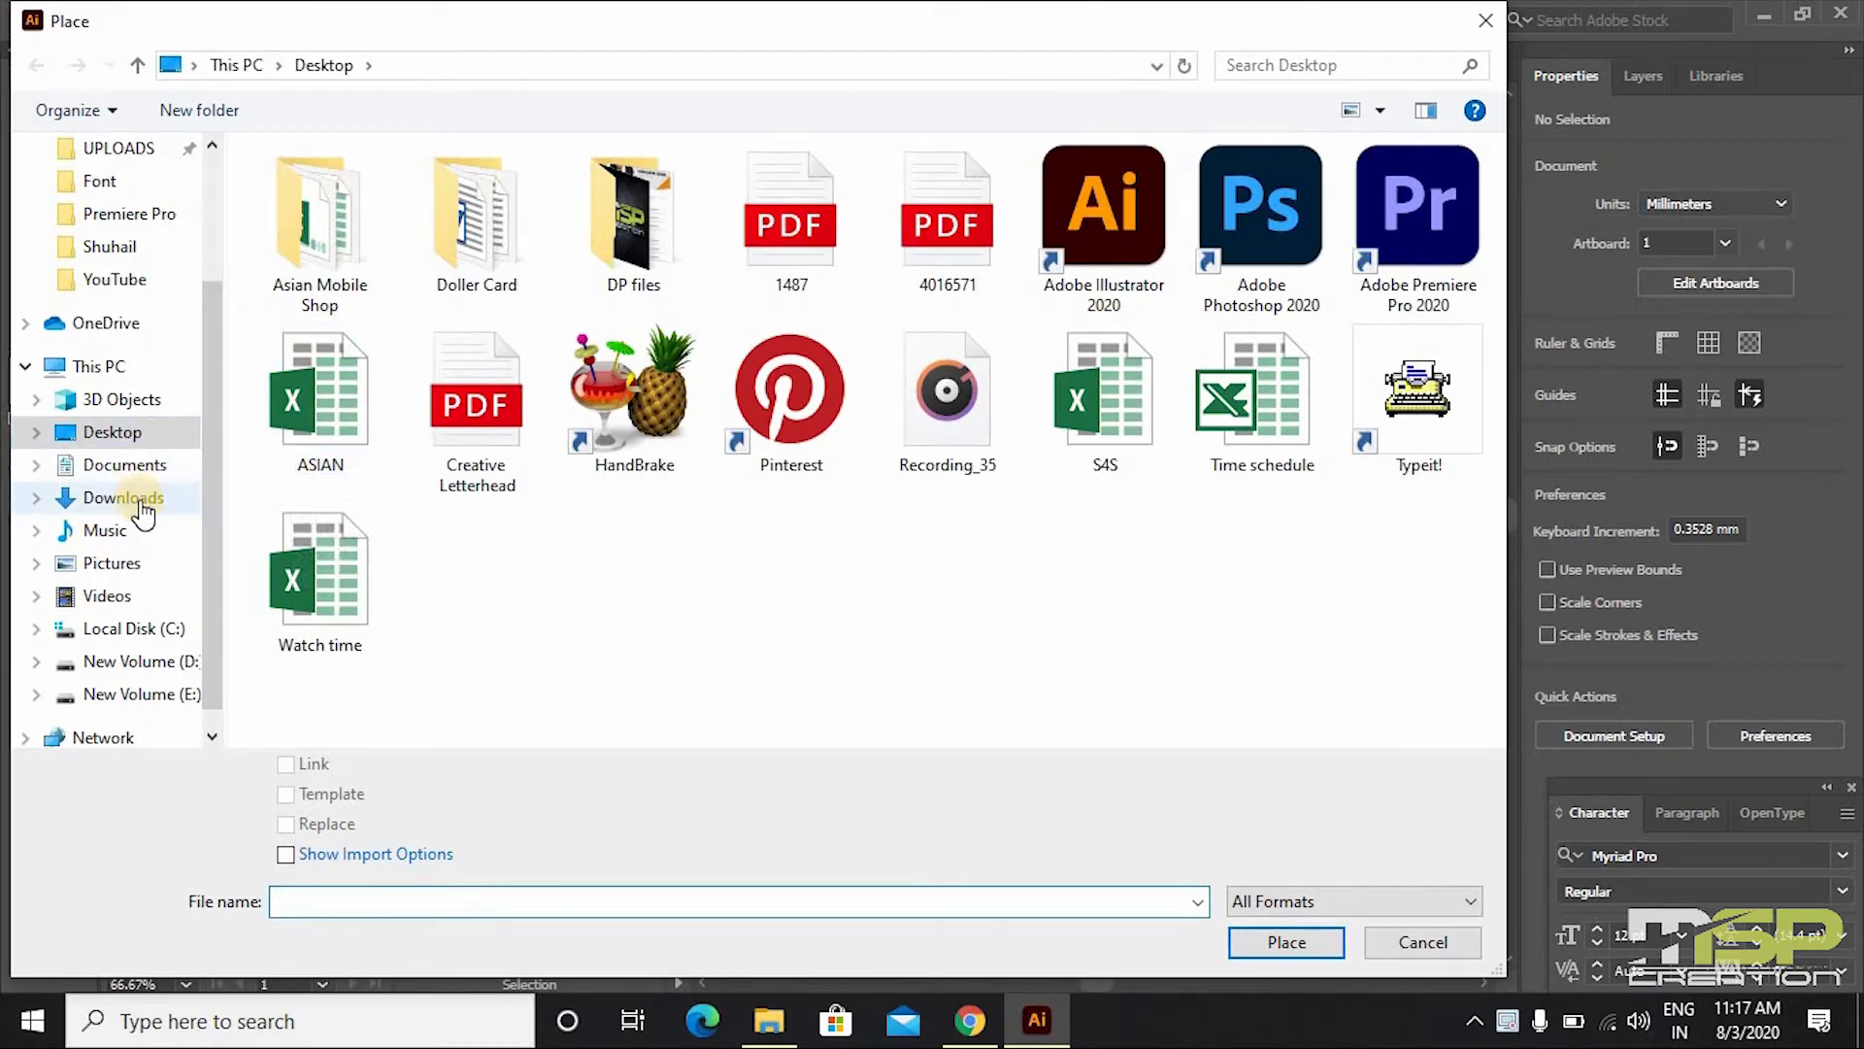
{"action": "left_click", "coordinate": [139, 499]}
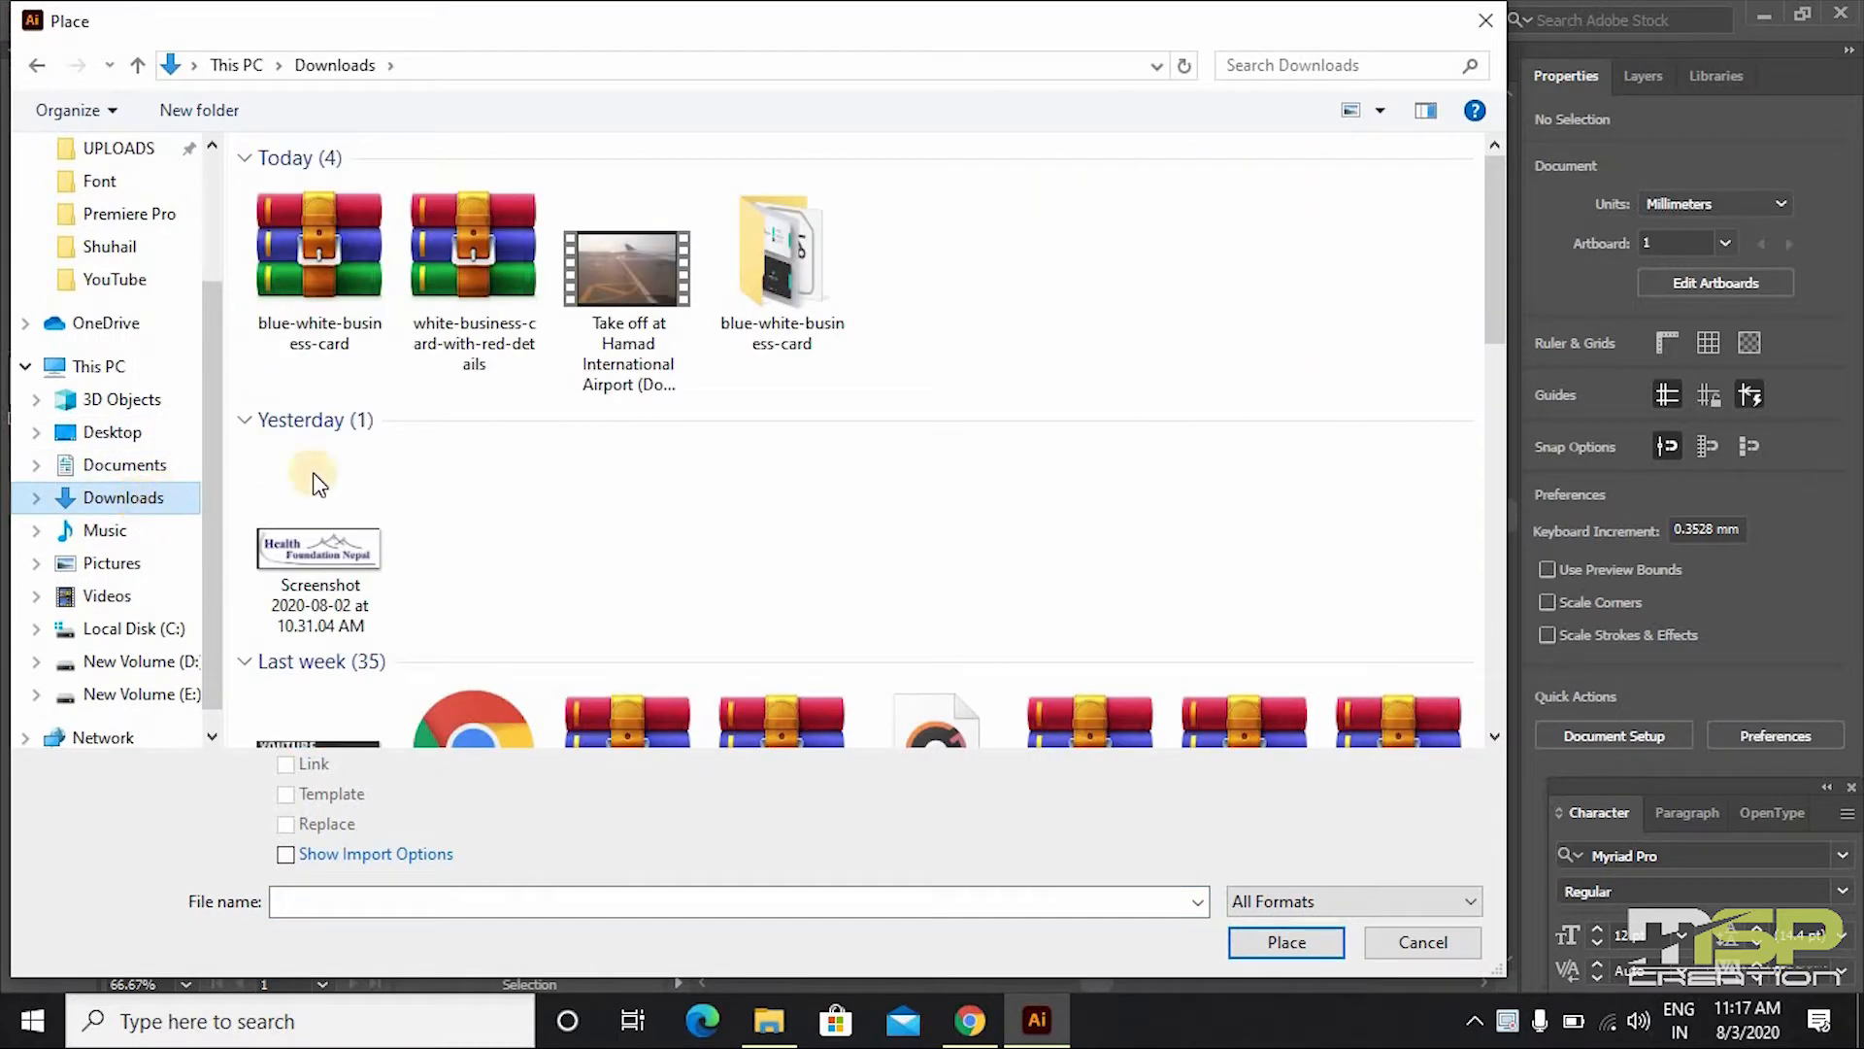
{"action": "scroll", "coordinate": [446, 464], "scroll_direction": "down", "scroll_amount": 5}
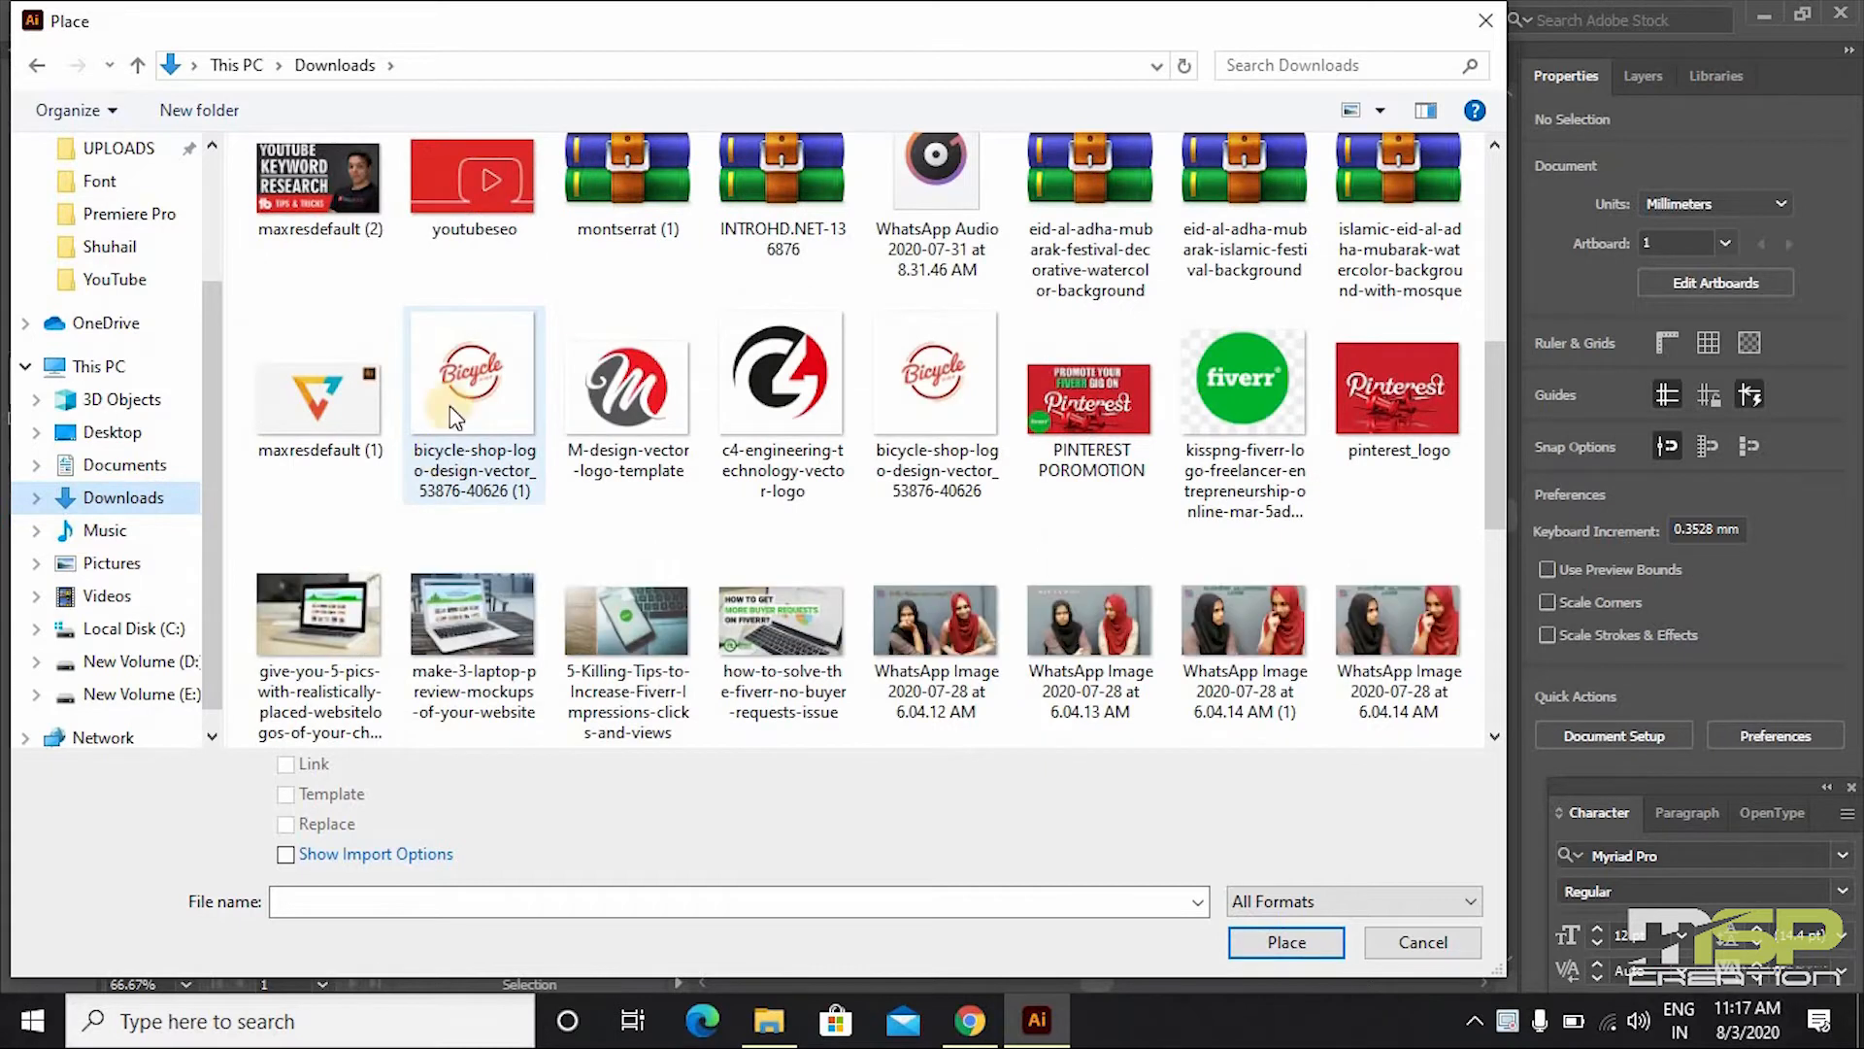
{"action": "double_click", "coordinate": [456, 376]}
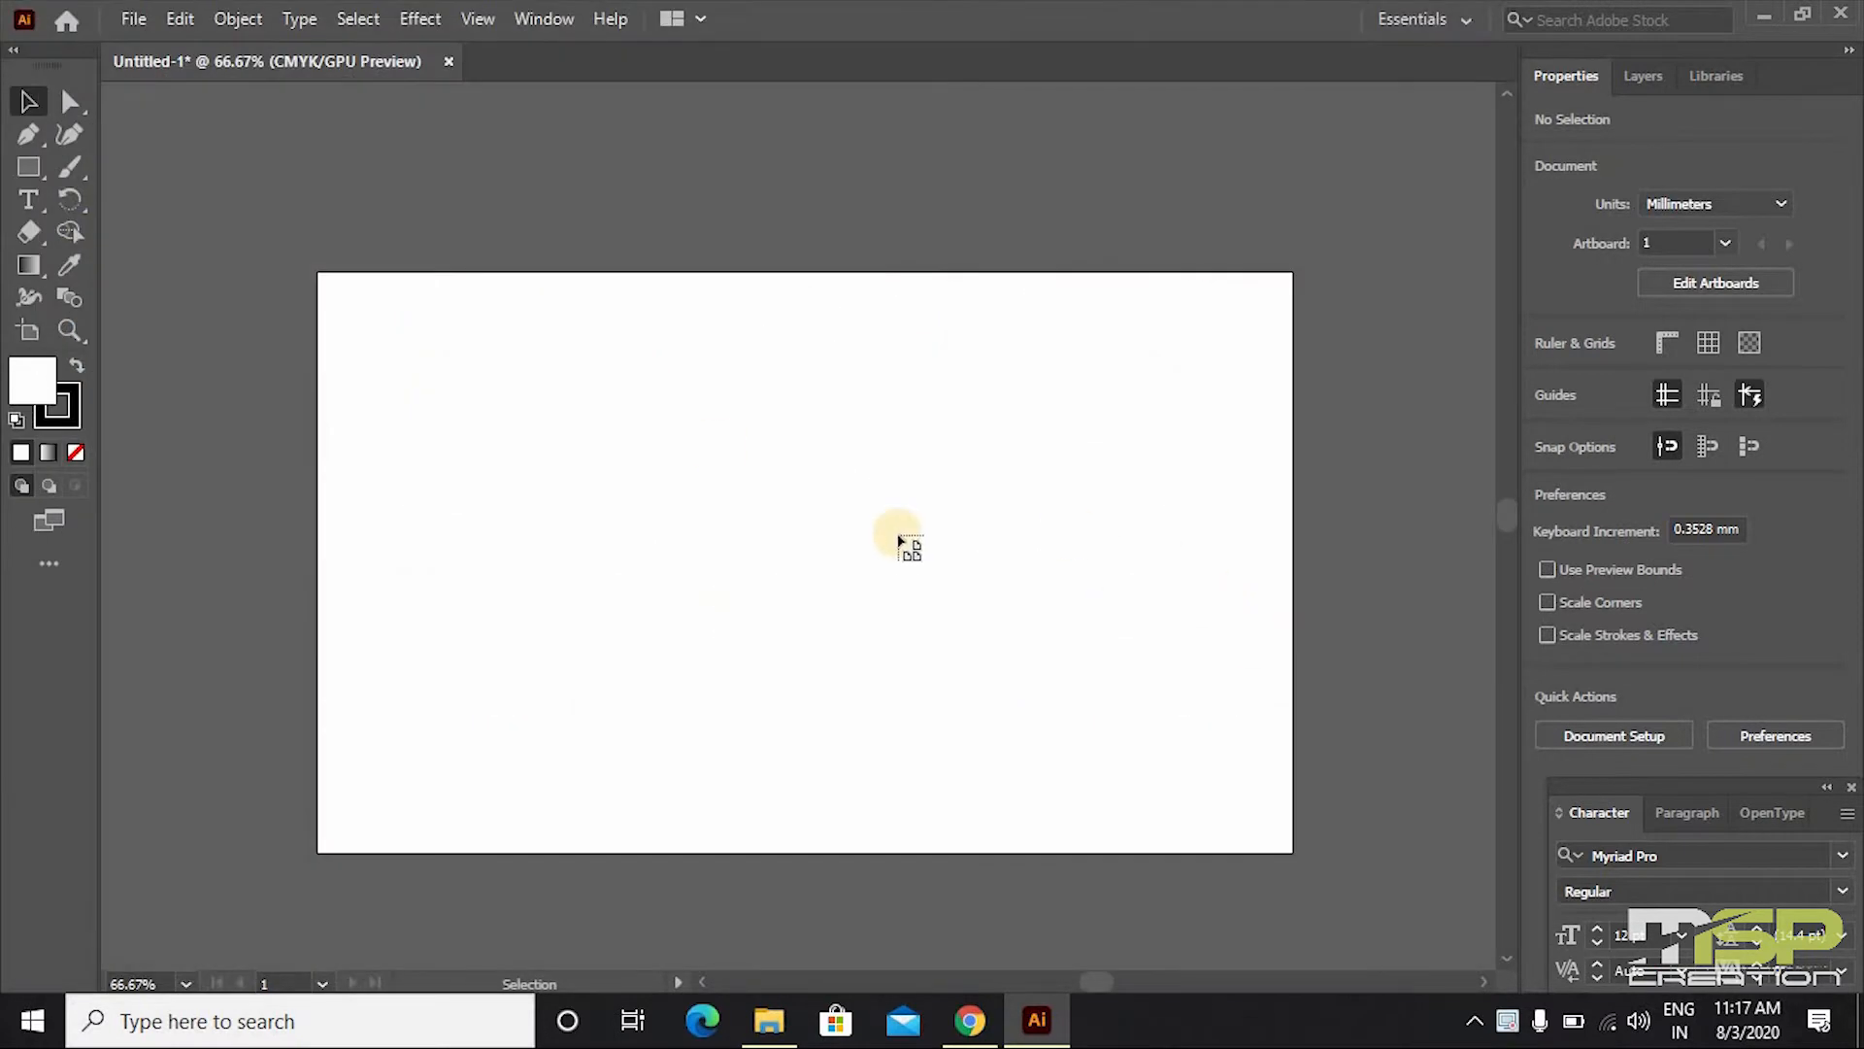
{"action": "left_click", "coordinate": [710, 428]}
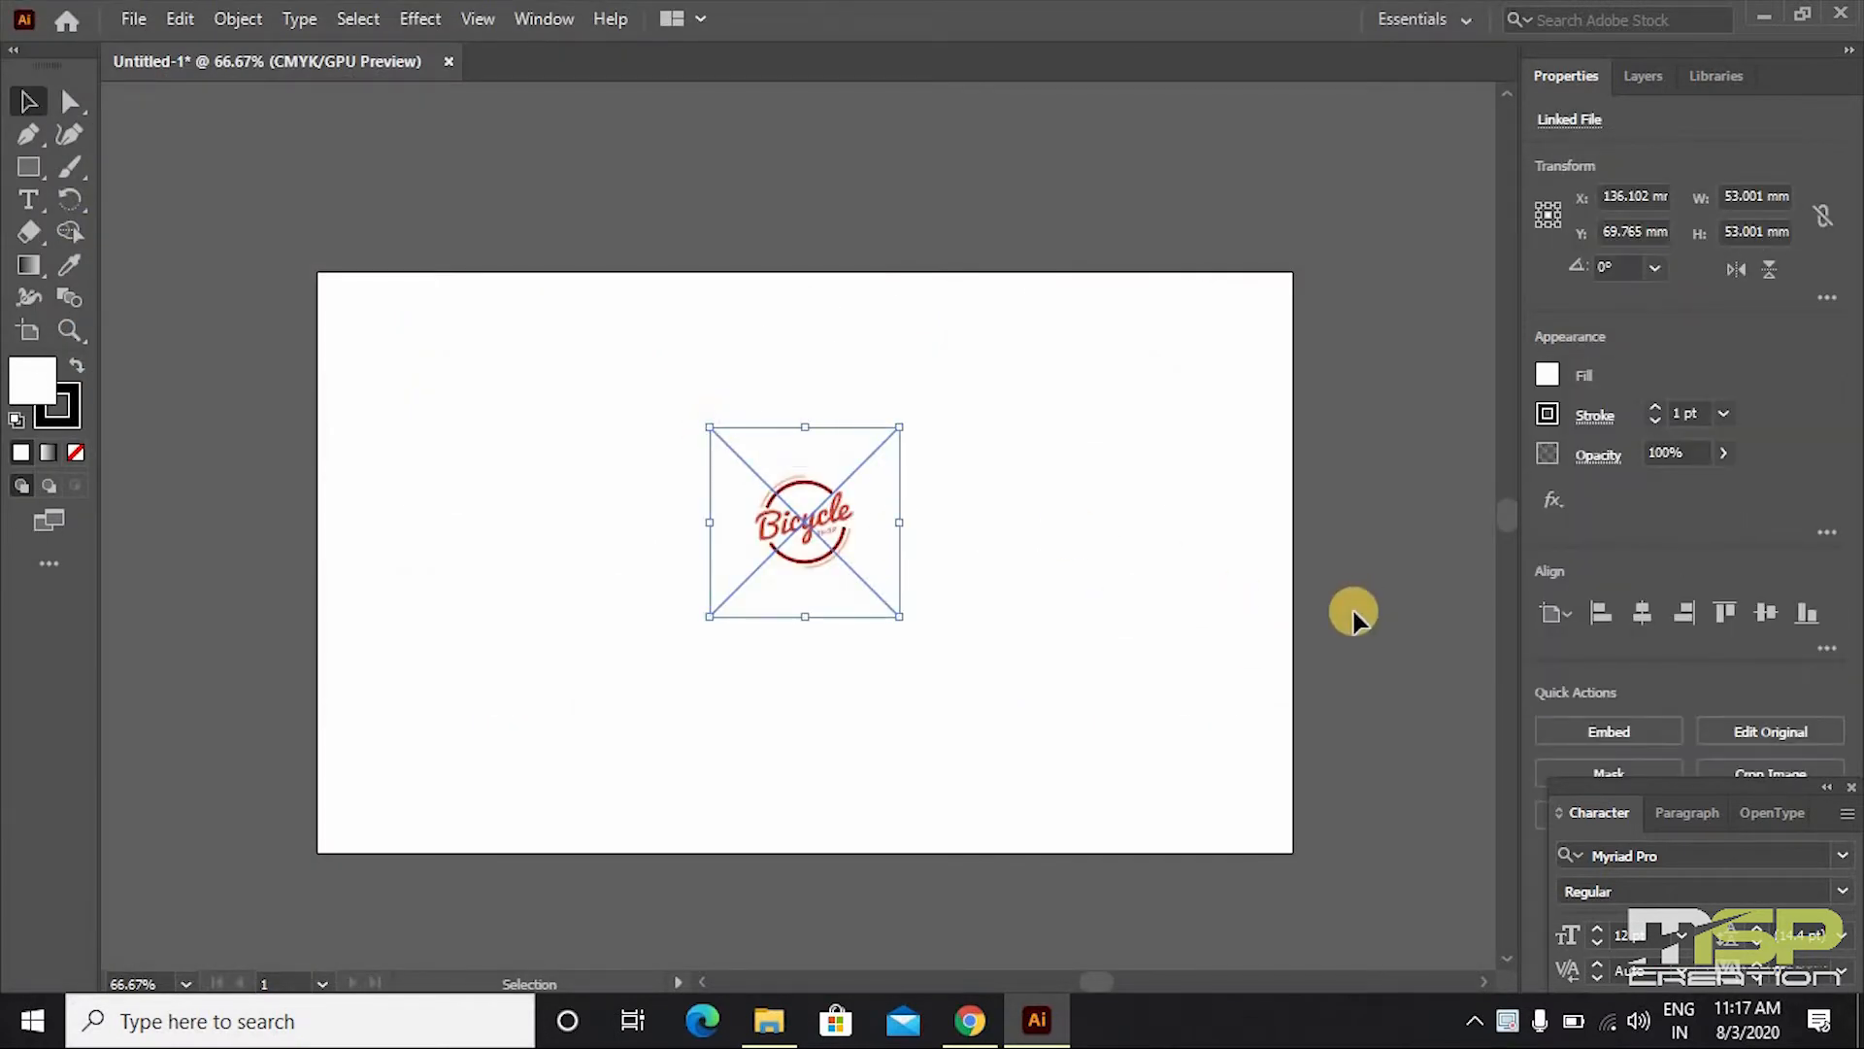
- Examine the placed Bicycle Shop logo's image quality at up to 1200% magnification
{"action": "key", "text": "ctrl+equal"}
{"action": "key", "text": "ctrl+equal"}
{"action": "key", "text": "ctrl+equal"}
{"action": "key", "text": "ctrl+equal"}
{"action": "key", "text": "ctrl+equal"}
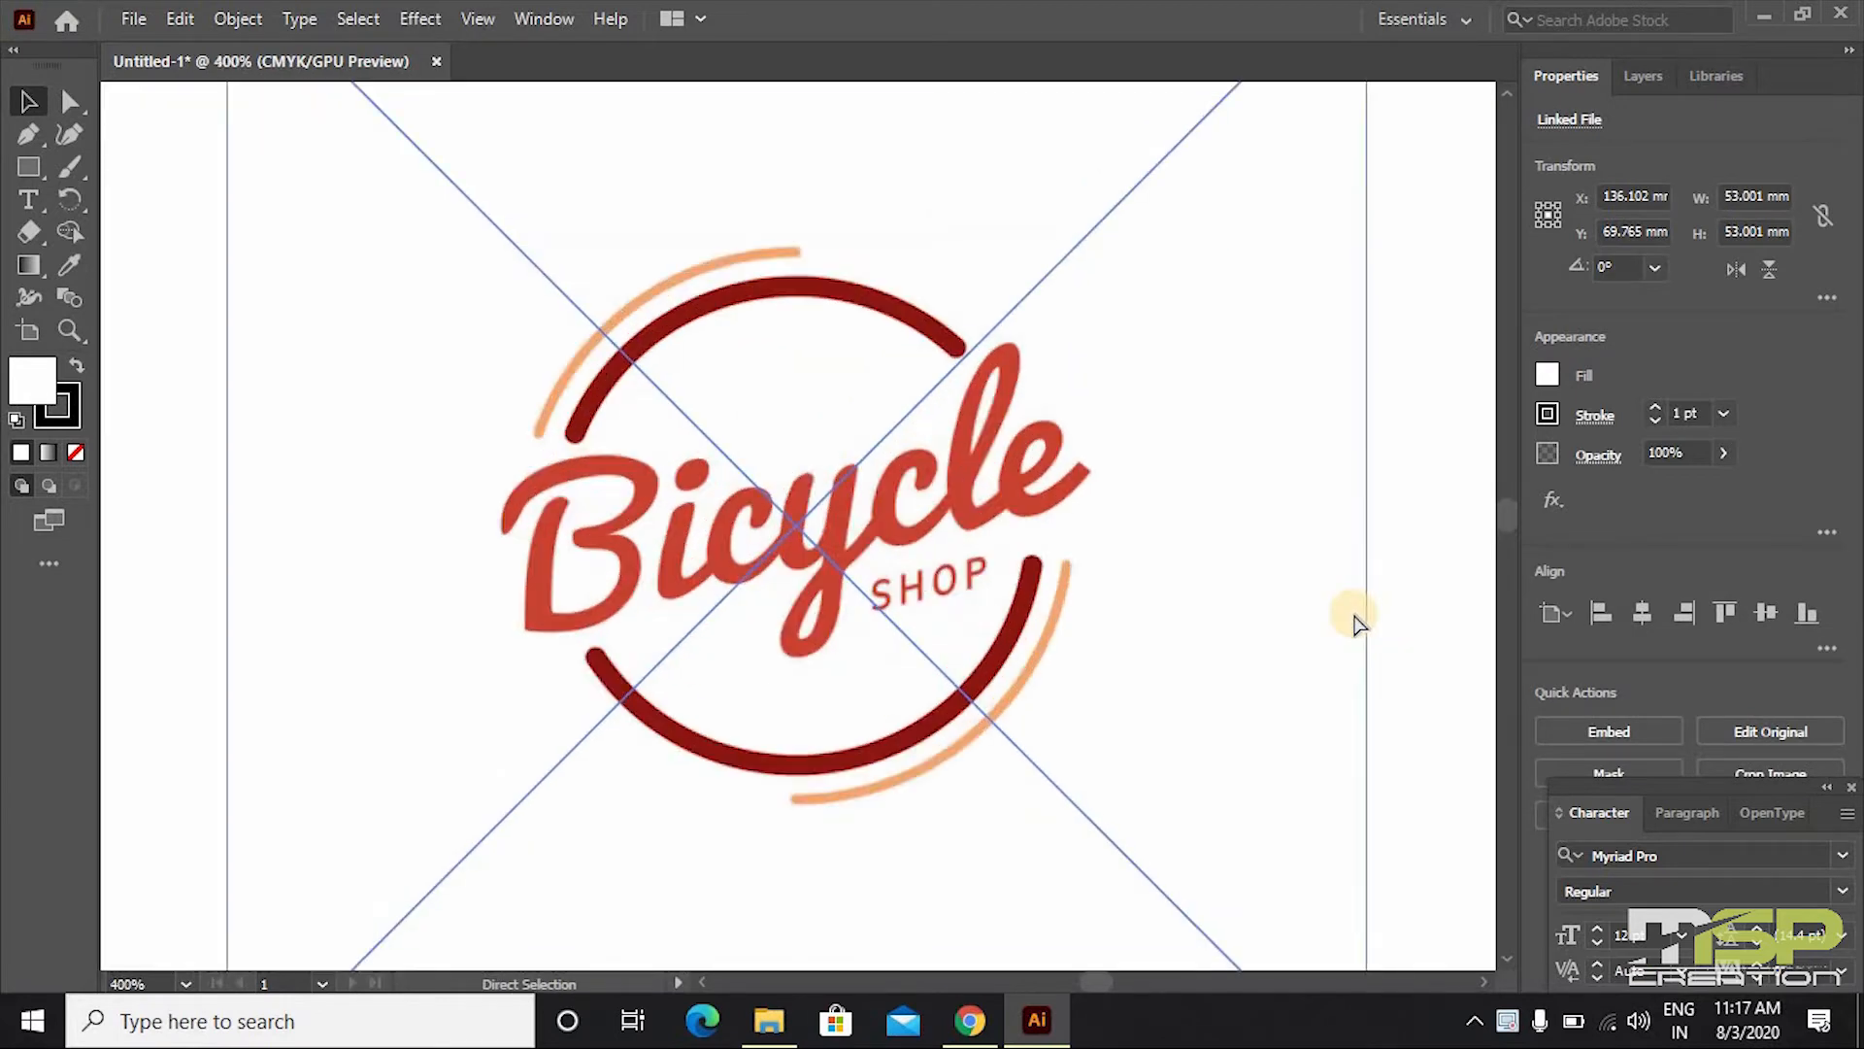
{"action": "key", "text": "ctrl+equal"}
{"action": "key", "text": "ctrl+equal"}
{"action": "key", "text": "ctrl+equal"}
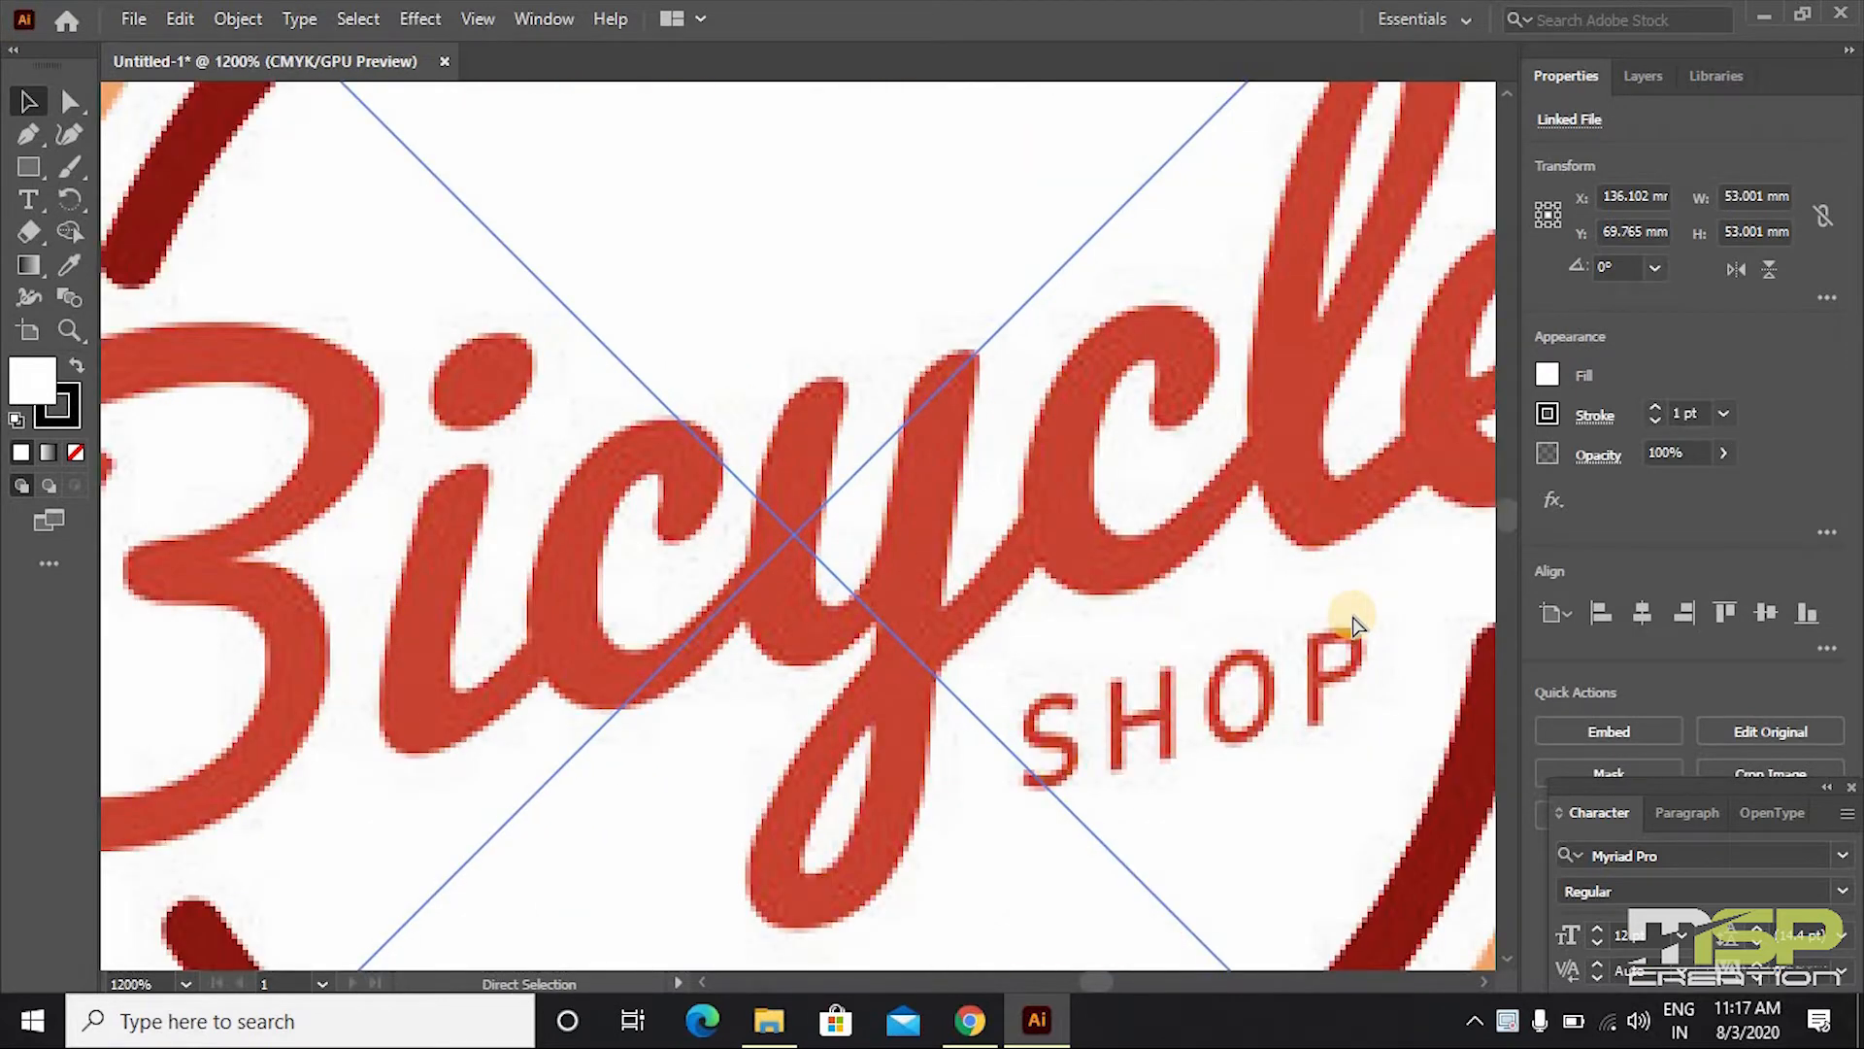
{"action": "key", "text": "ctrl+minus"}
{"action": "key", "text": "ctrl+minus"}
{"action": "key", "text": "ctrl+minus"}
{"action": "key", "text": "ctrl+minus"}
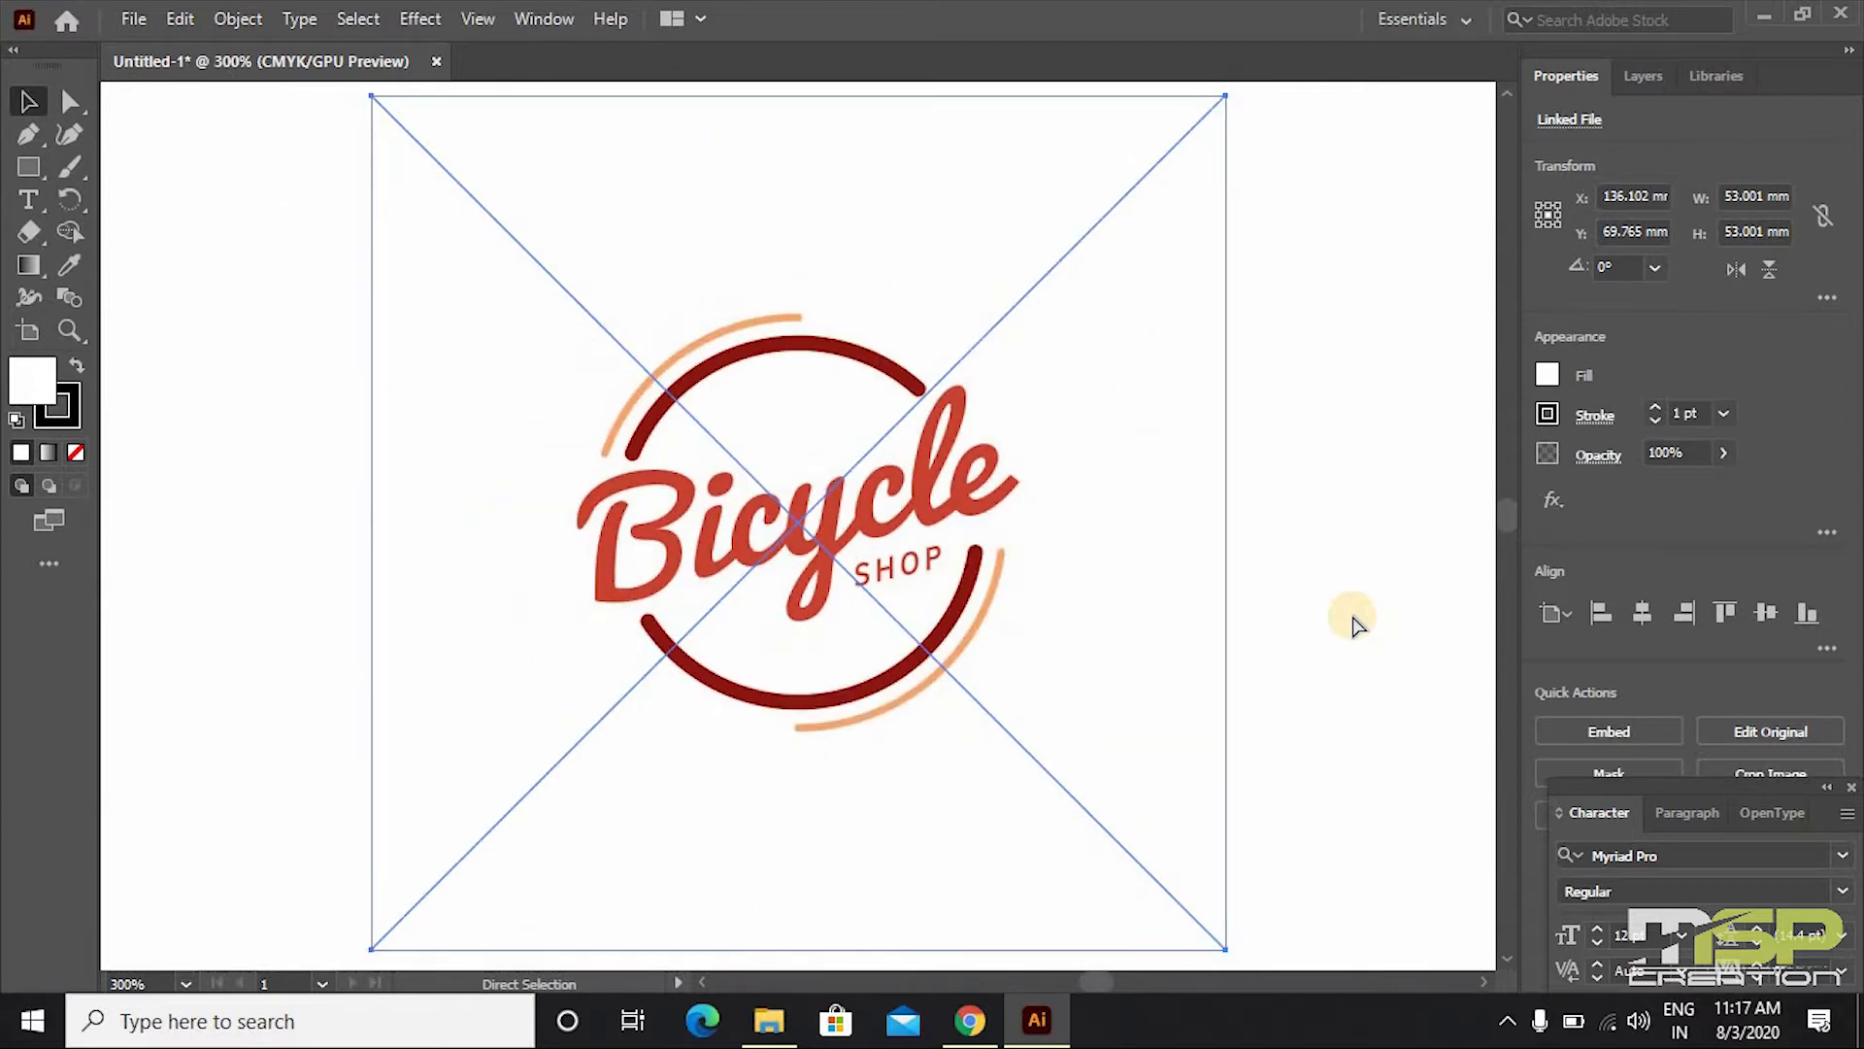
{"action": "scroll", "coordinate": [797, 656], "scroll_direction": "down", "scroll_amount": 1}
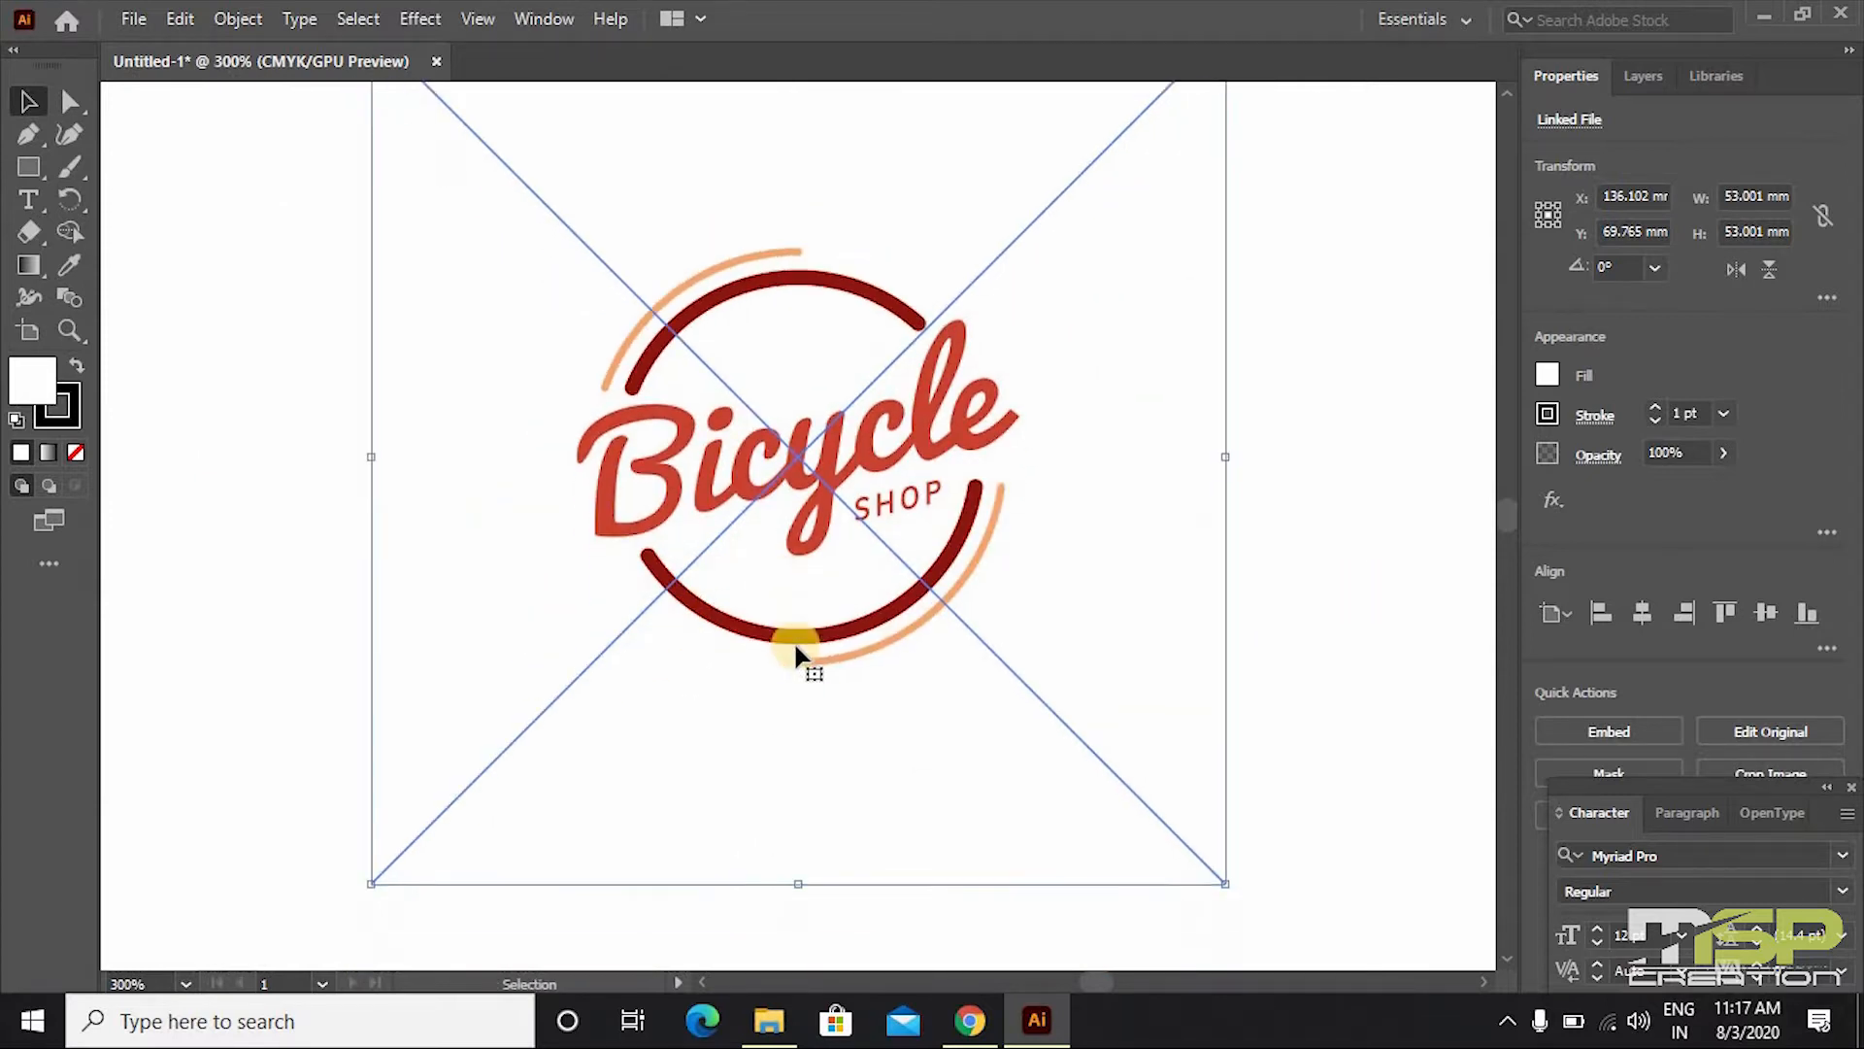
- Duplicate the logo image about 43 mm to the left of the original at the same height
{"action": "key", "text": "ctrl+alt"}
{"action": "key", "text": "ctrl"}
{"action": "key", "text": "ctrl+minus"}
{"action": "key", "text": "ctrl+minus"}
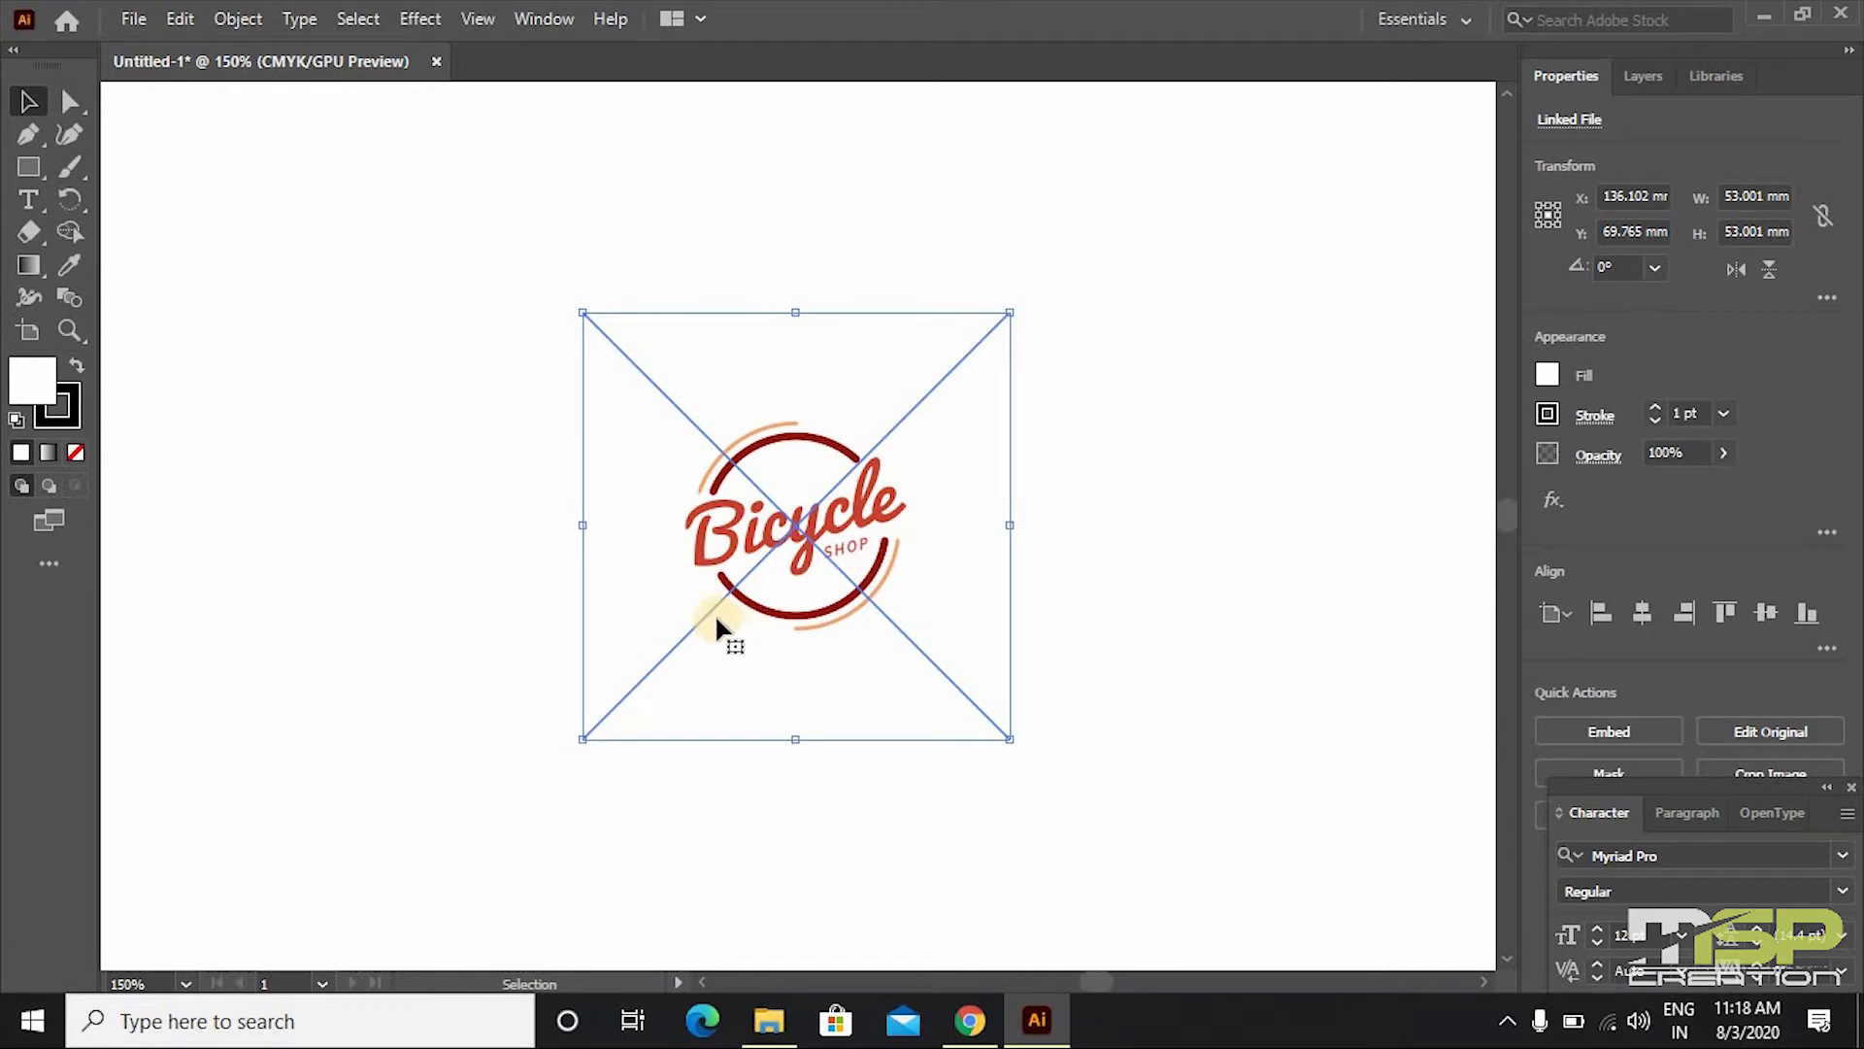
{"action": "left_click_drag", "start_coordinate": [844, 582], "coordinate": [378, 607]}
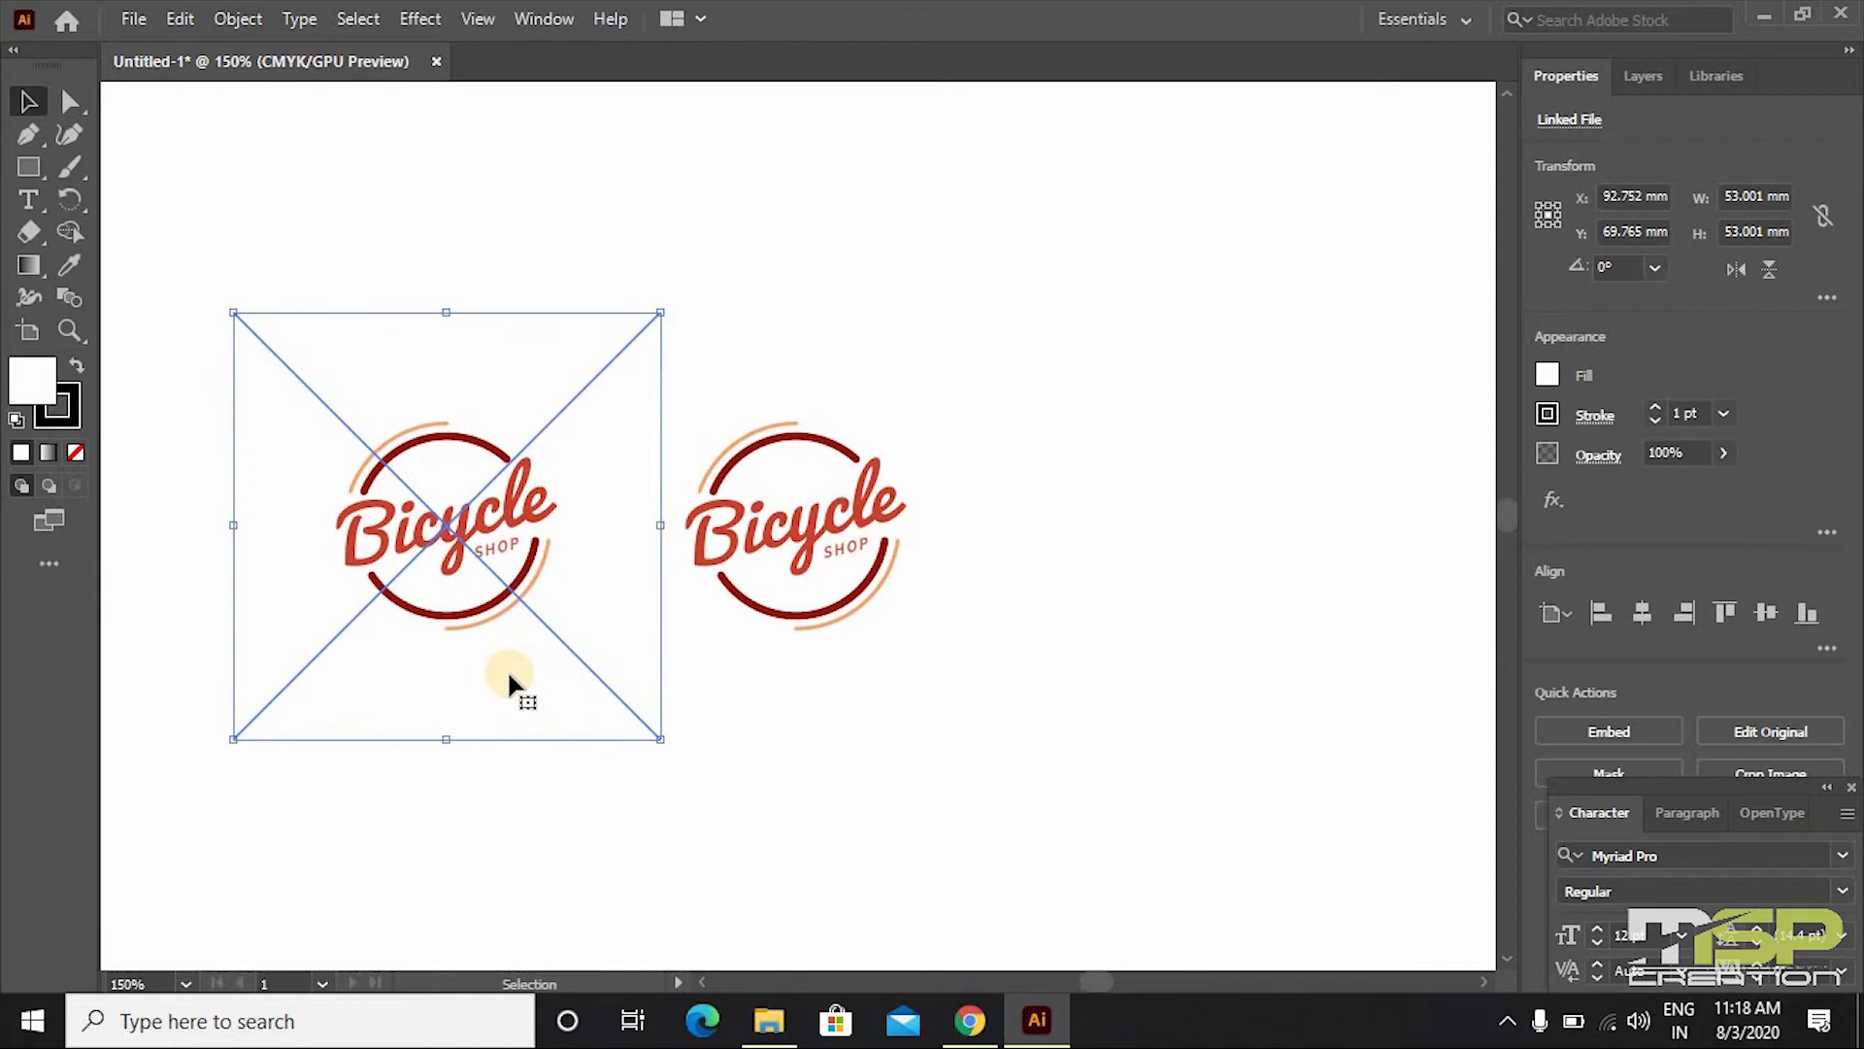
- Select the original logo image to the right of its duplicate
{"action": "key", "text": "a"}
{"action": "key", "text": "ctrl+plus"}
{"action": "key", "text": "ctrl+plus"}
{"action": "key", "text": "ctrl+plus"}
{"action": "key", "text": "minus"}
{"action": "key", "text": "space"}
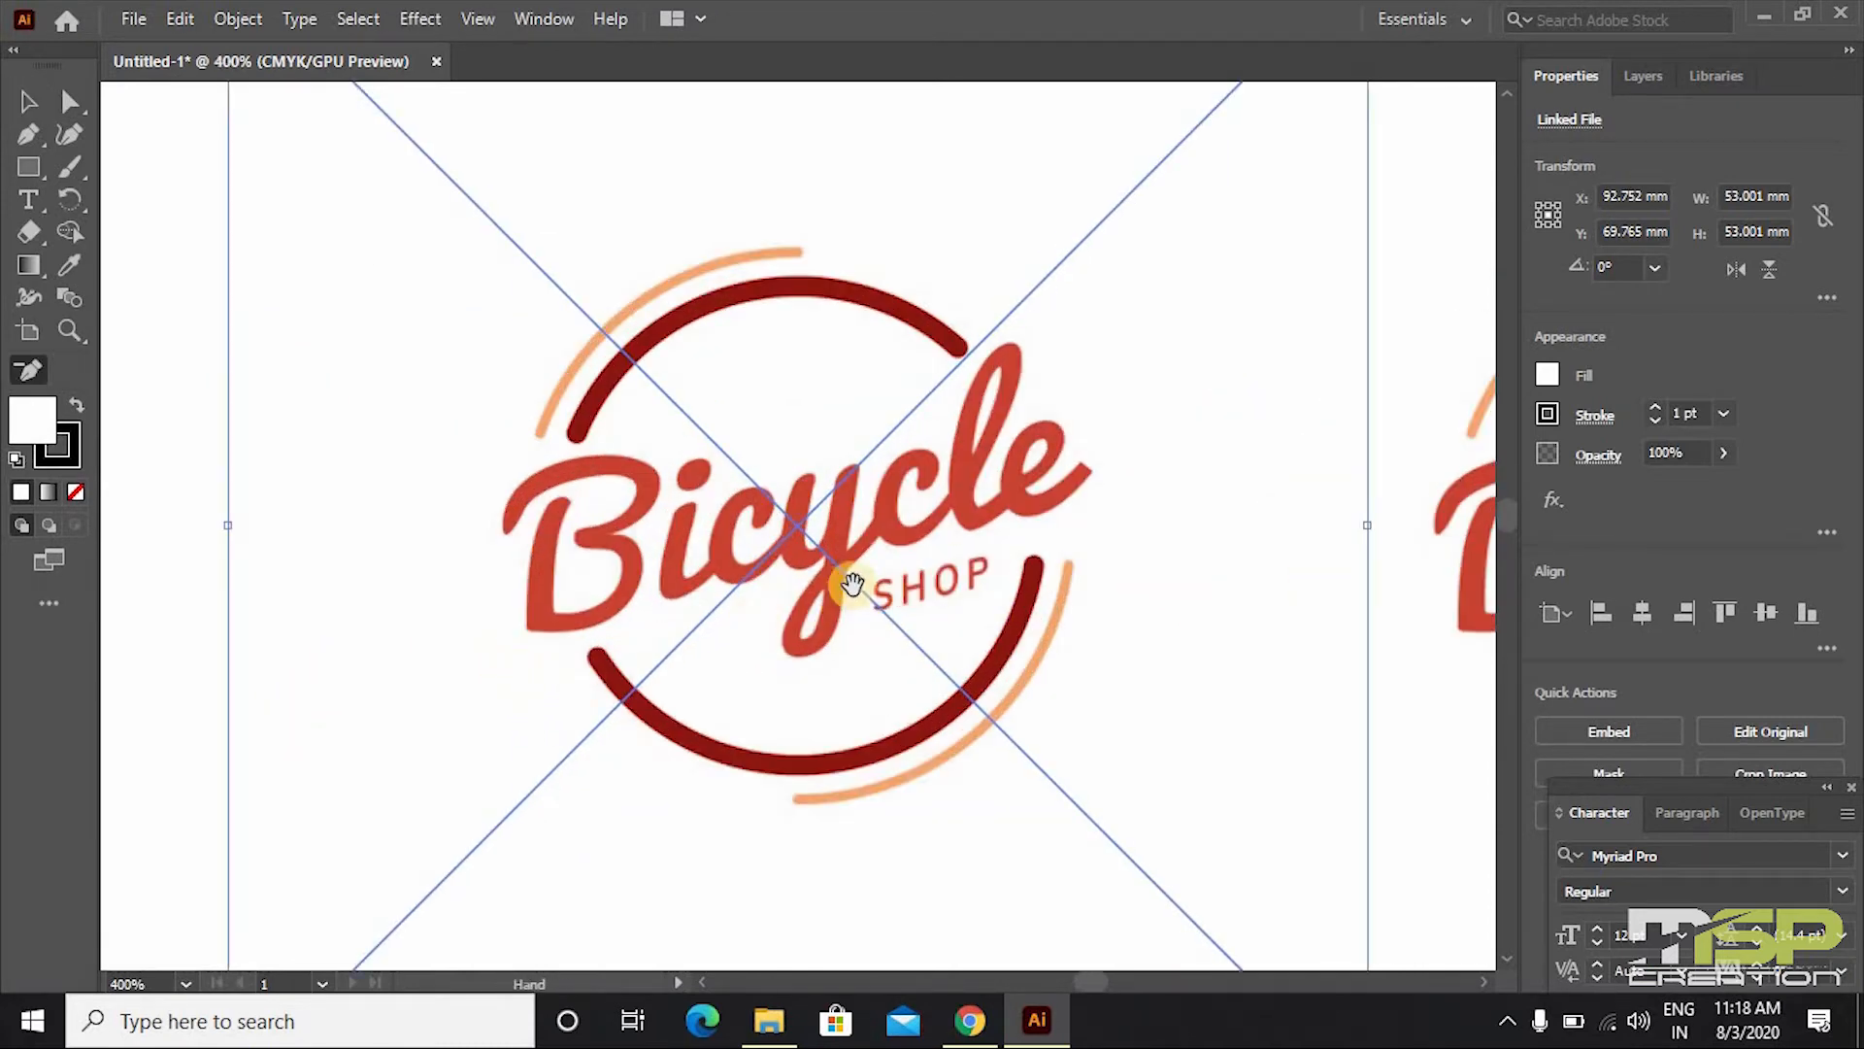
{"action": "left_click_drag", "start_coordinate": [853, 583], "coordinate": [338, 626]}
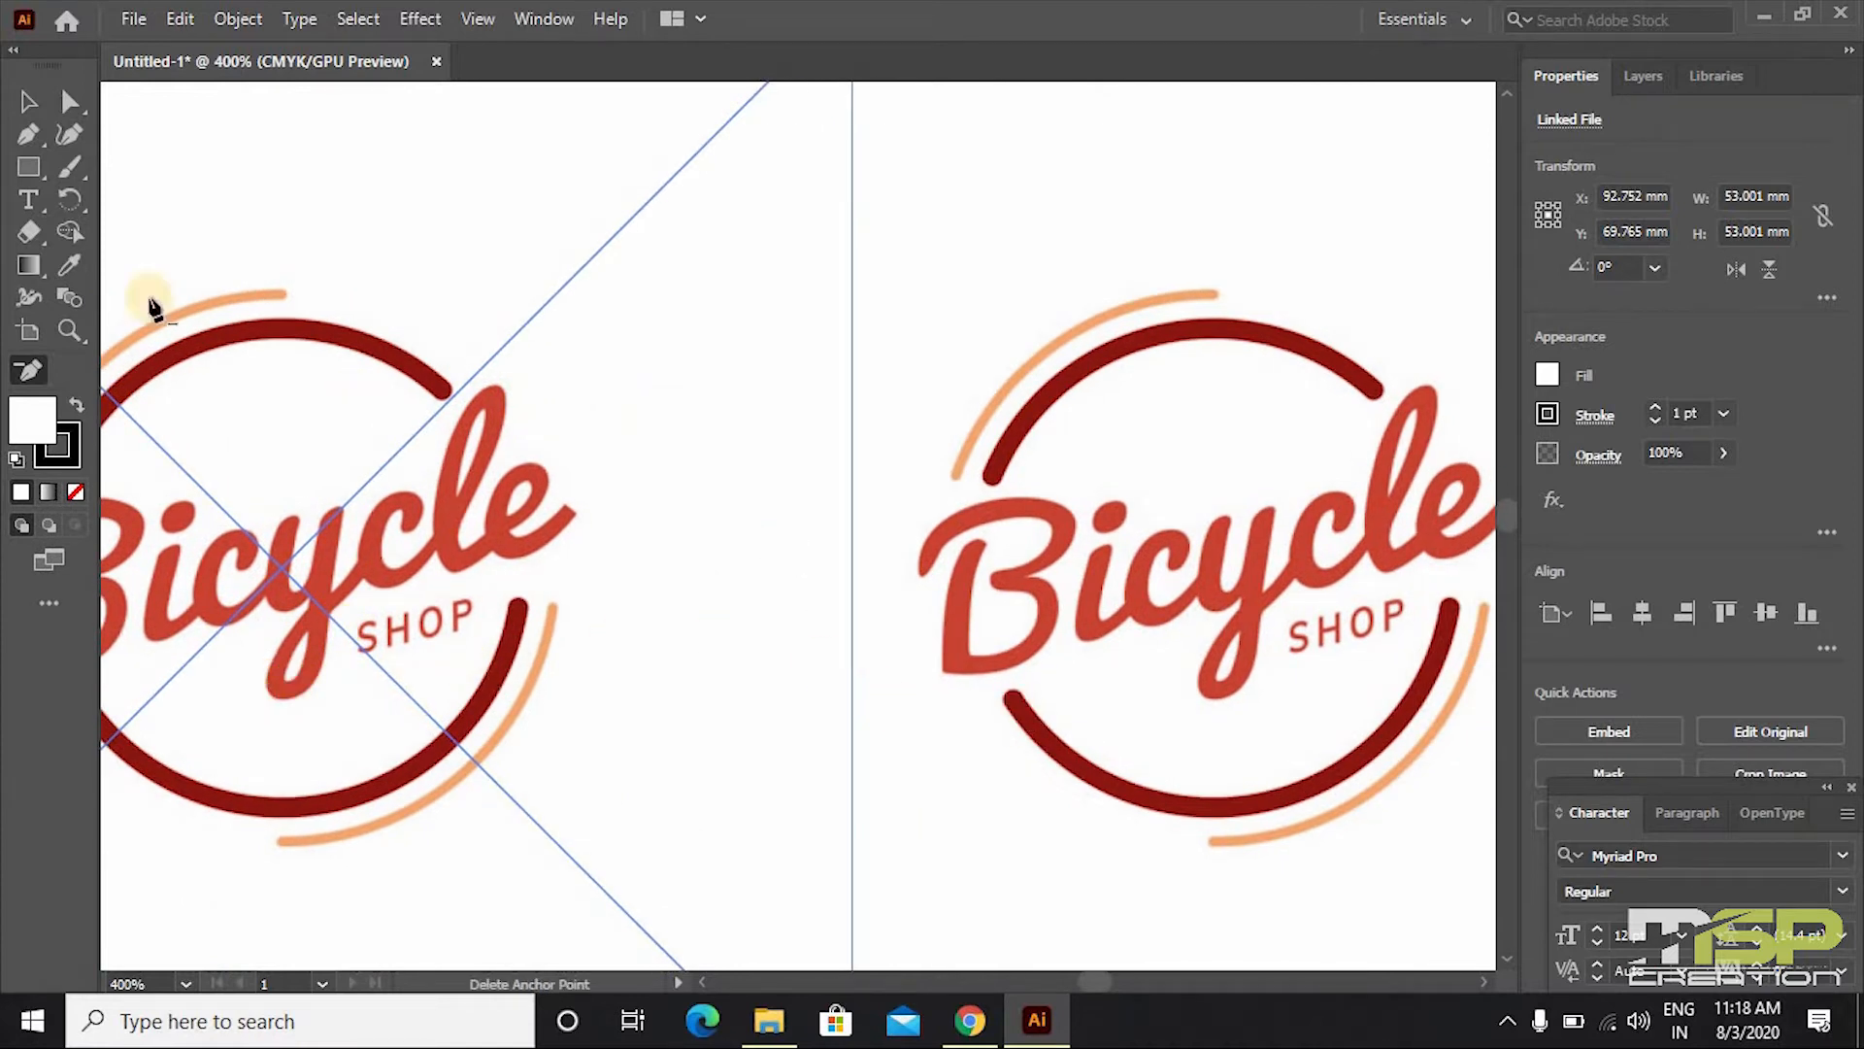
{"action": "left_click", "coordinate": [29, 101]}
{"action": "left_click", "coordinate": [977, 485]}
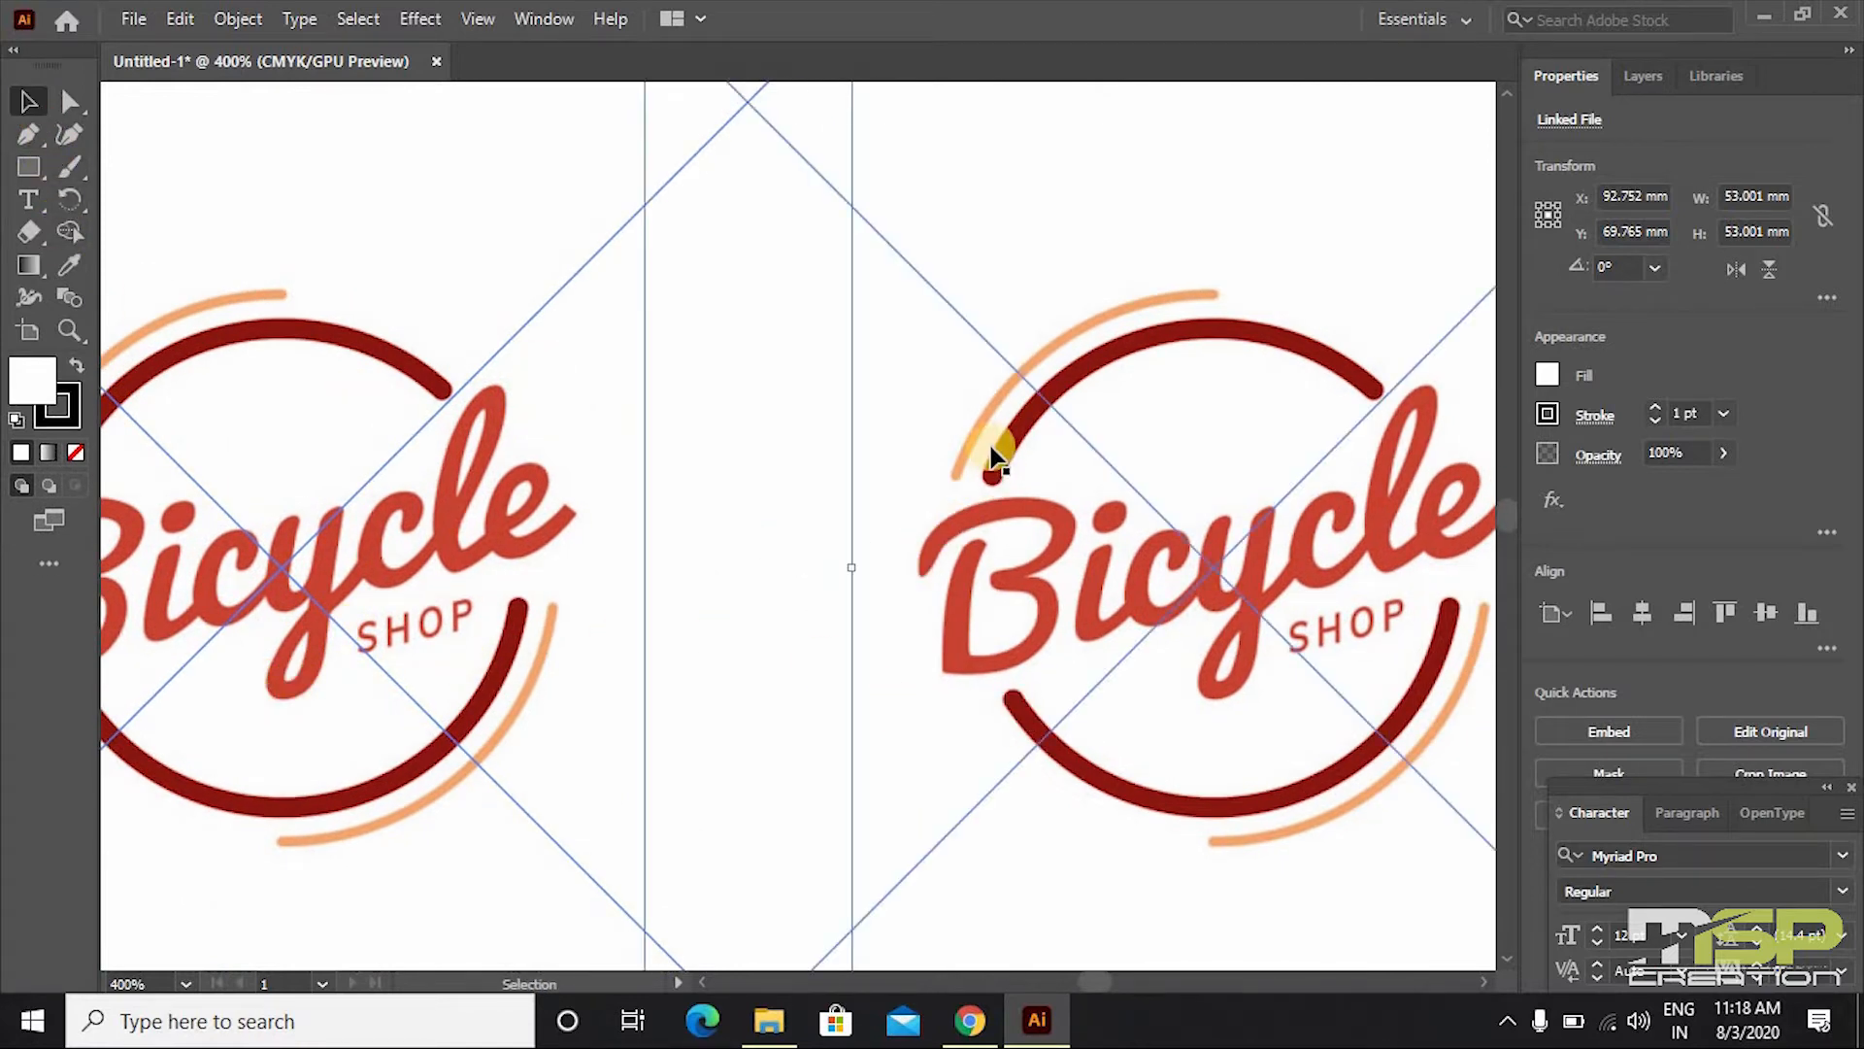
{"action": "left_click", "coordinate": [992, 451]}
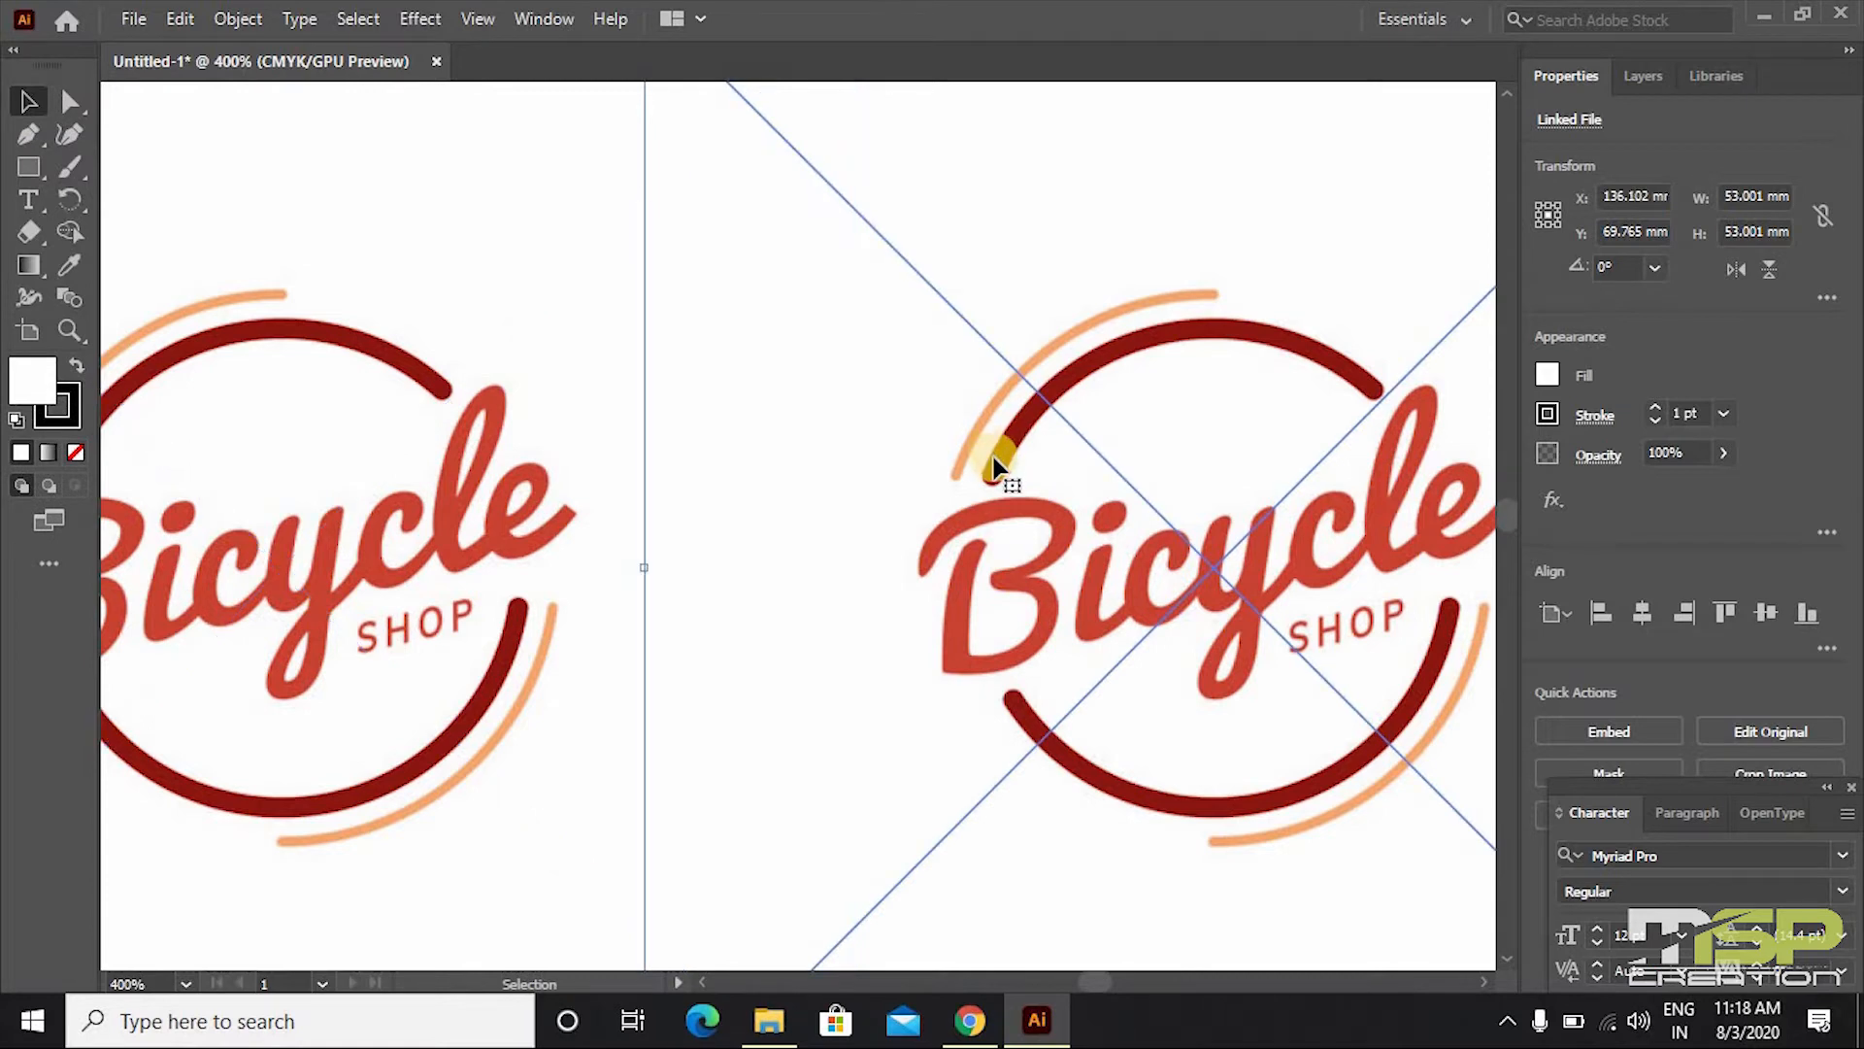
- Examine the pixel edges of the original logo's lettering at up to 6400% magnification
{"action": "key", "text": "ctrl+plus"}
{"action": "key", "text": "ctrl+plus"}
{"action": "key", "text": "ctrl+plus"}
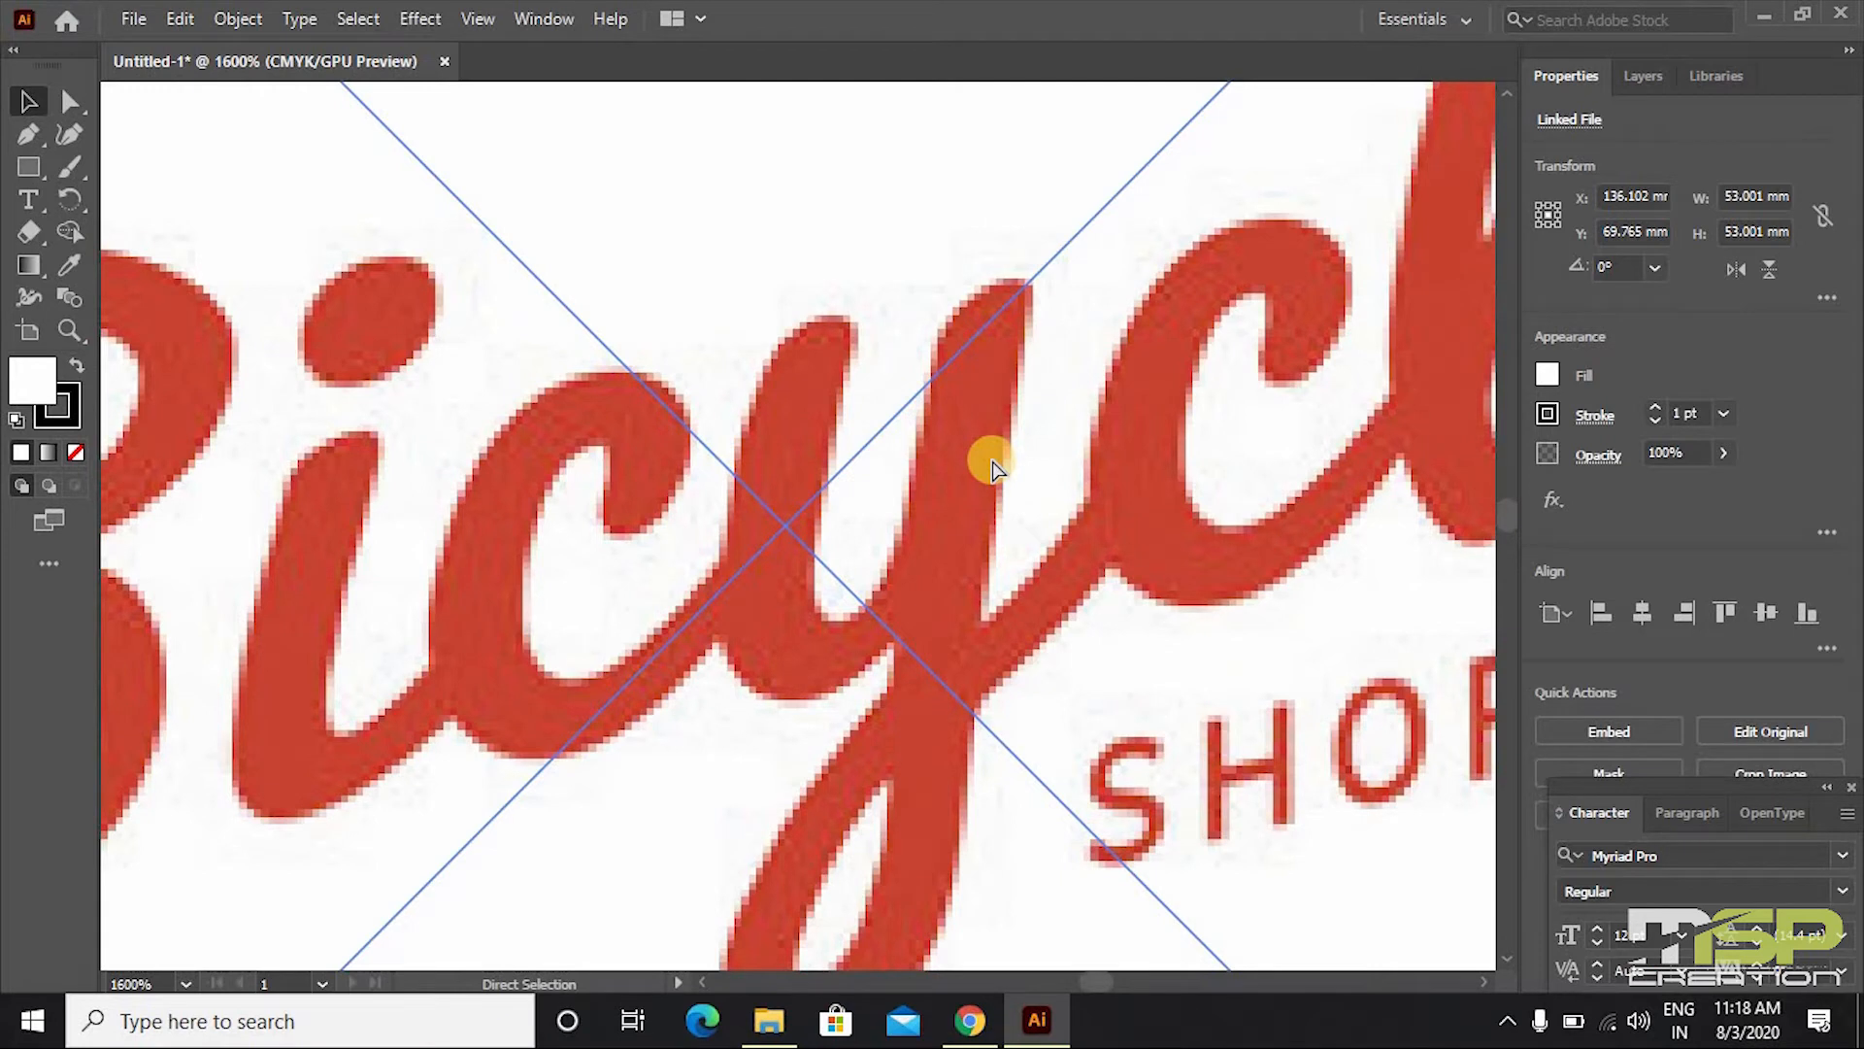
{"action": "key", "text": "ctrl+plus"}
{"action": "key", "text": "ctrl+plus"}
{"action": "key", "text": "ctrl+plus"}
{"action": "key", "text": "ctrl+plus"}
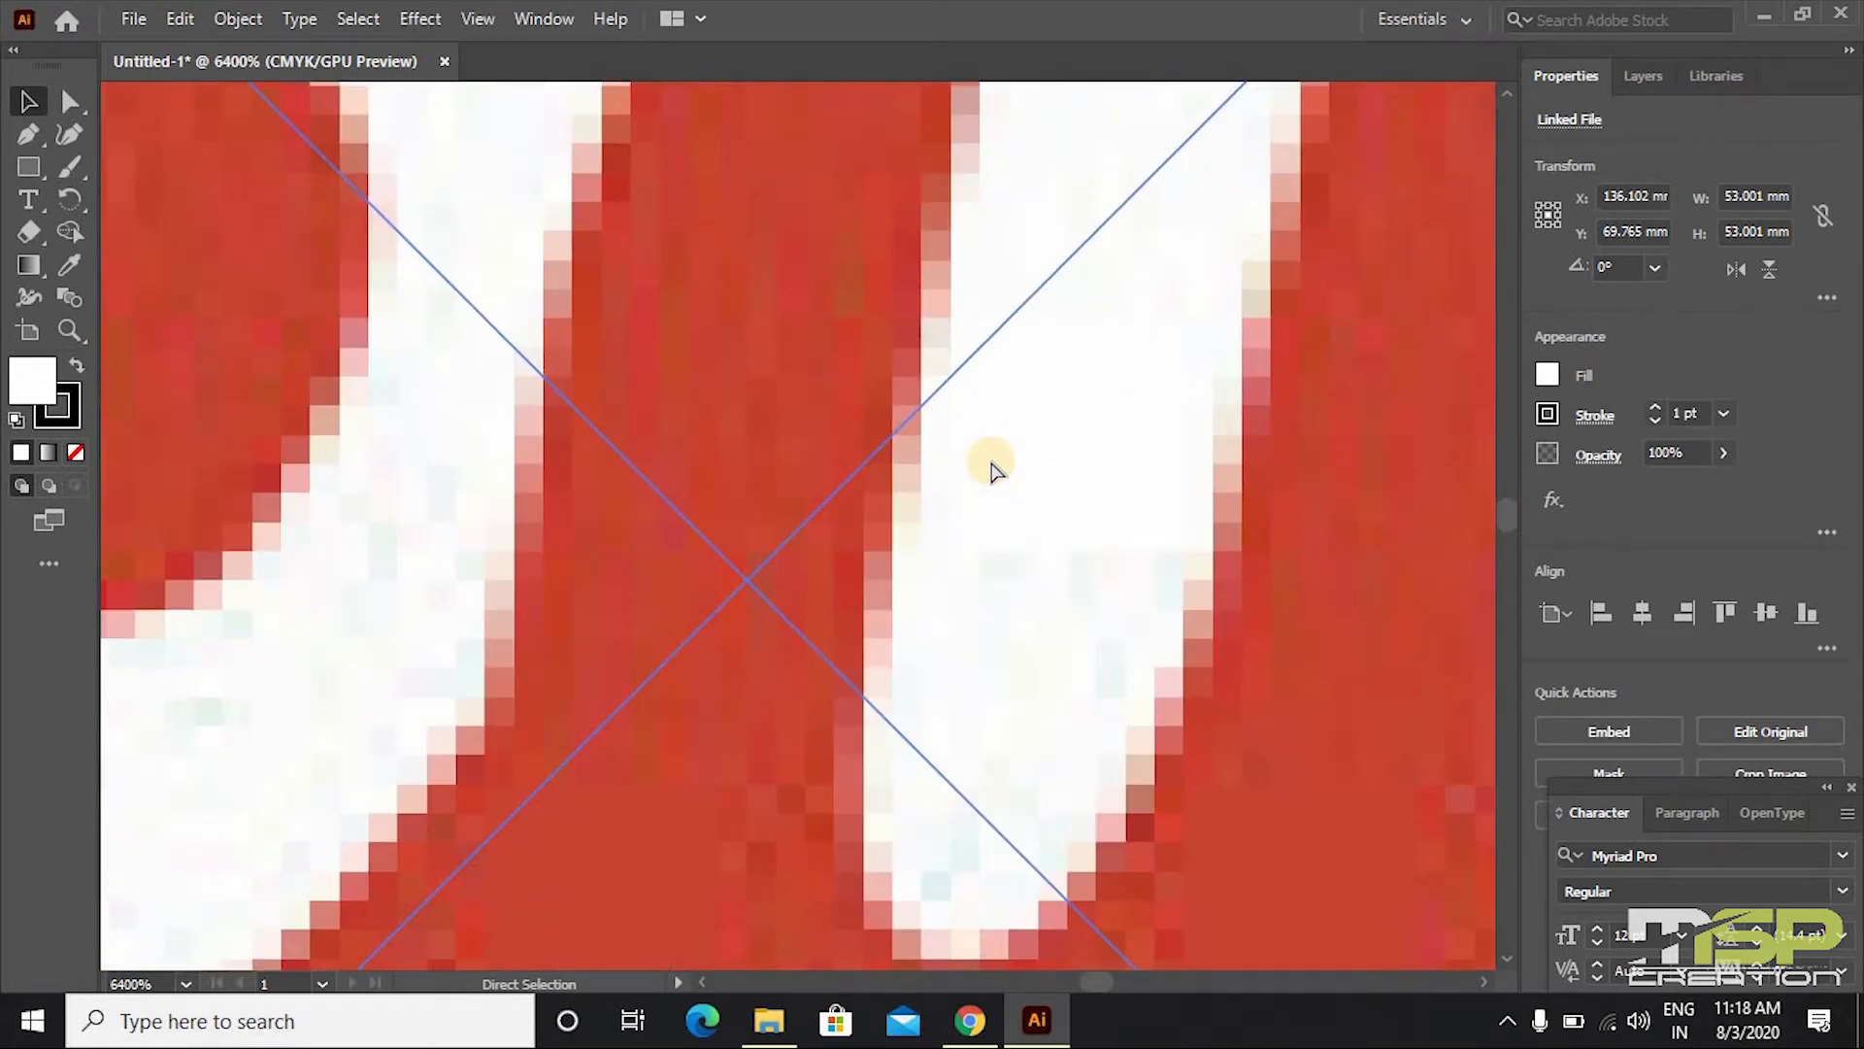
{"action": "key", "text": "ctrl+minus"}
{"action": "key", "text": "ctrl+minus"}
{"action": "key", "text": "ctrl+minus"}
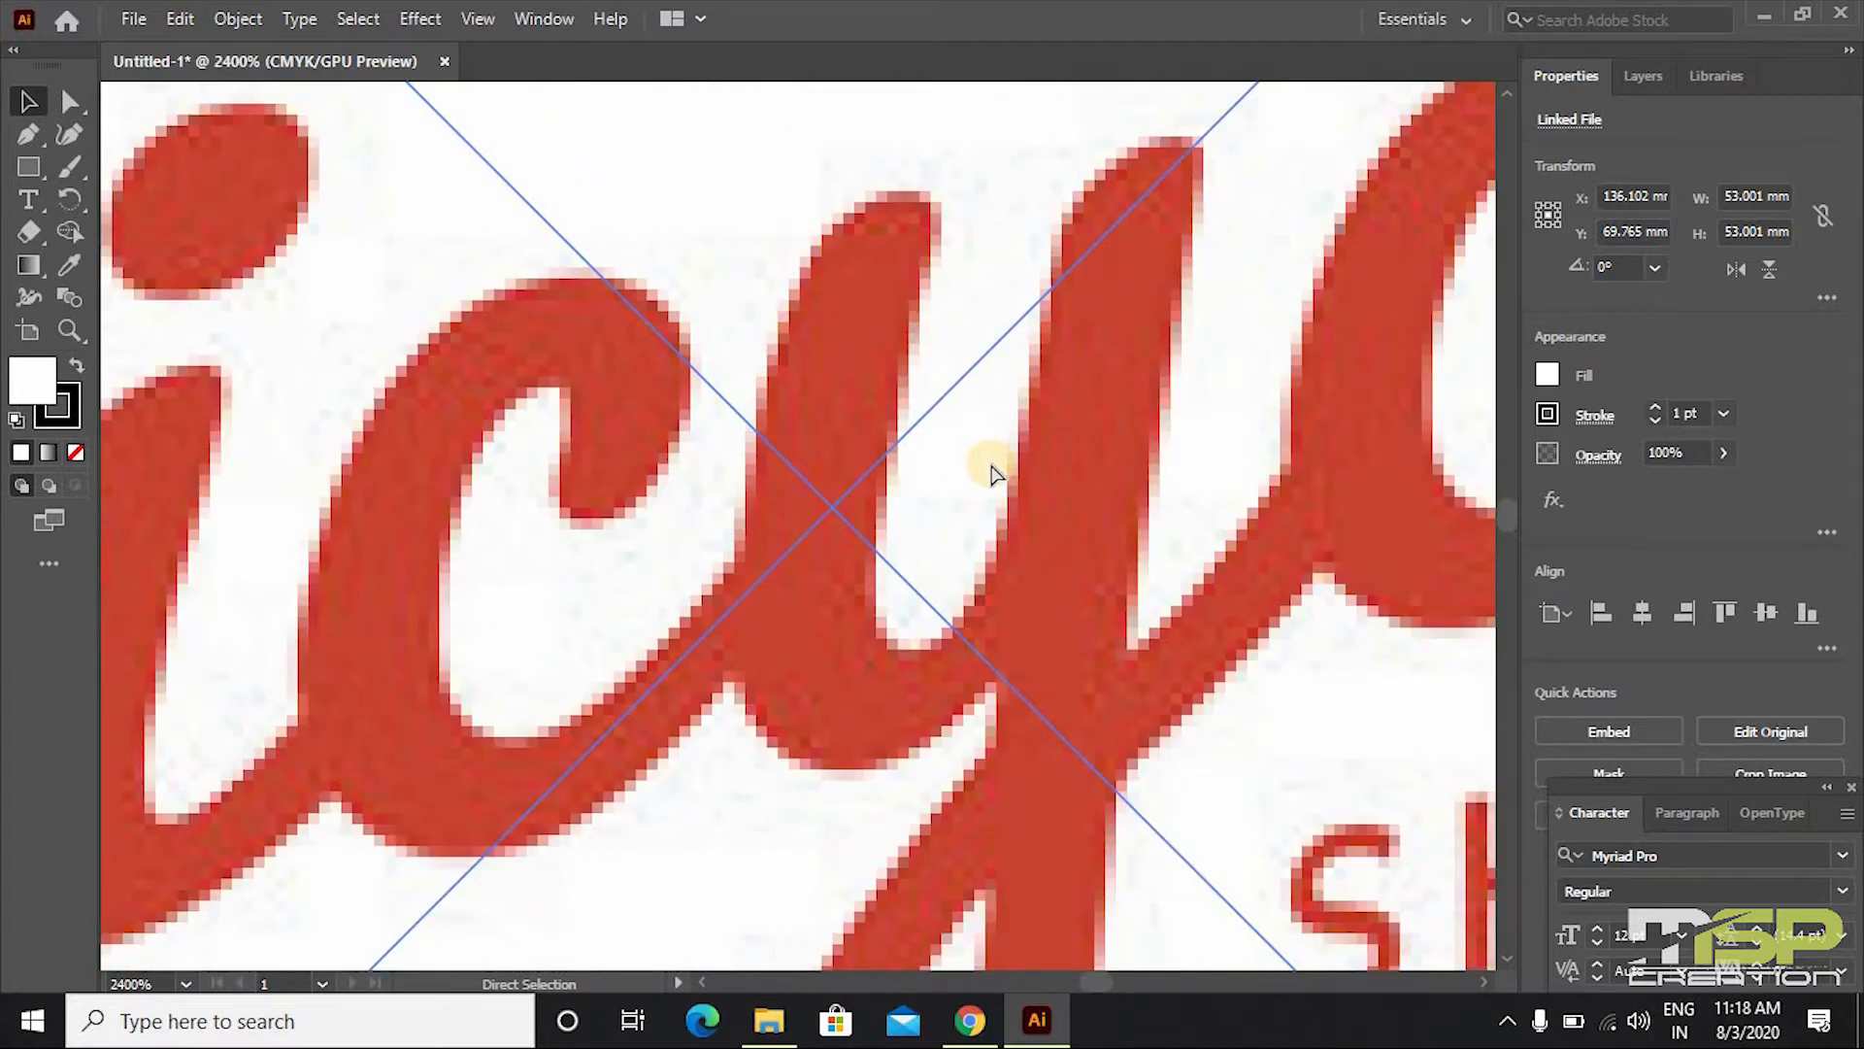
{"action": "key", "text": "ctrl+minus"}
{"action": "key", "text": "ctrl+minus"}
{"action": "key", "text": "ctrl+minus"}
{"action": "key", "text": "ctrl+minus"}
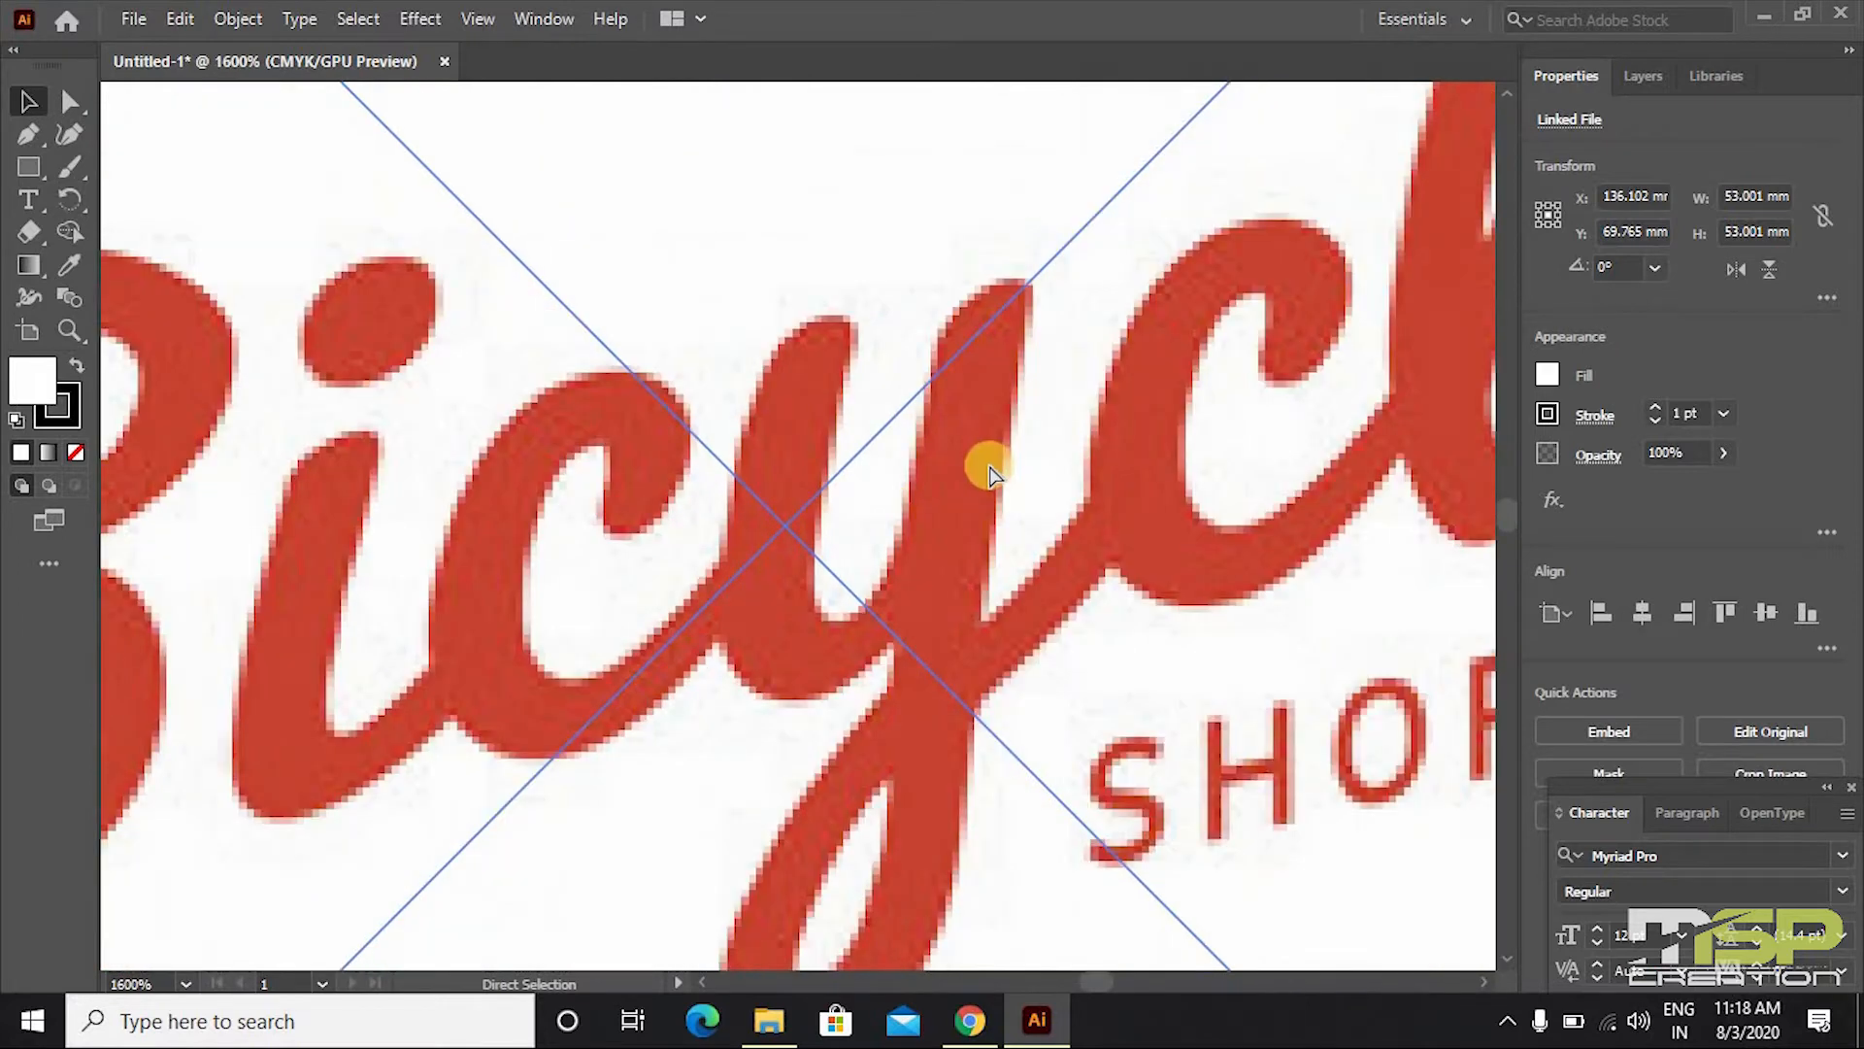
{"action": "key", "text": "ctrl+minus"}
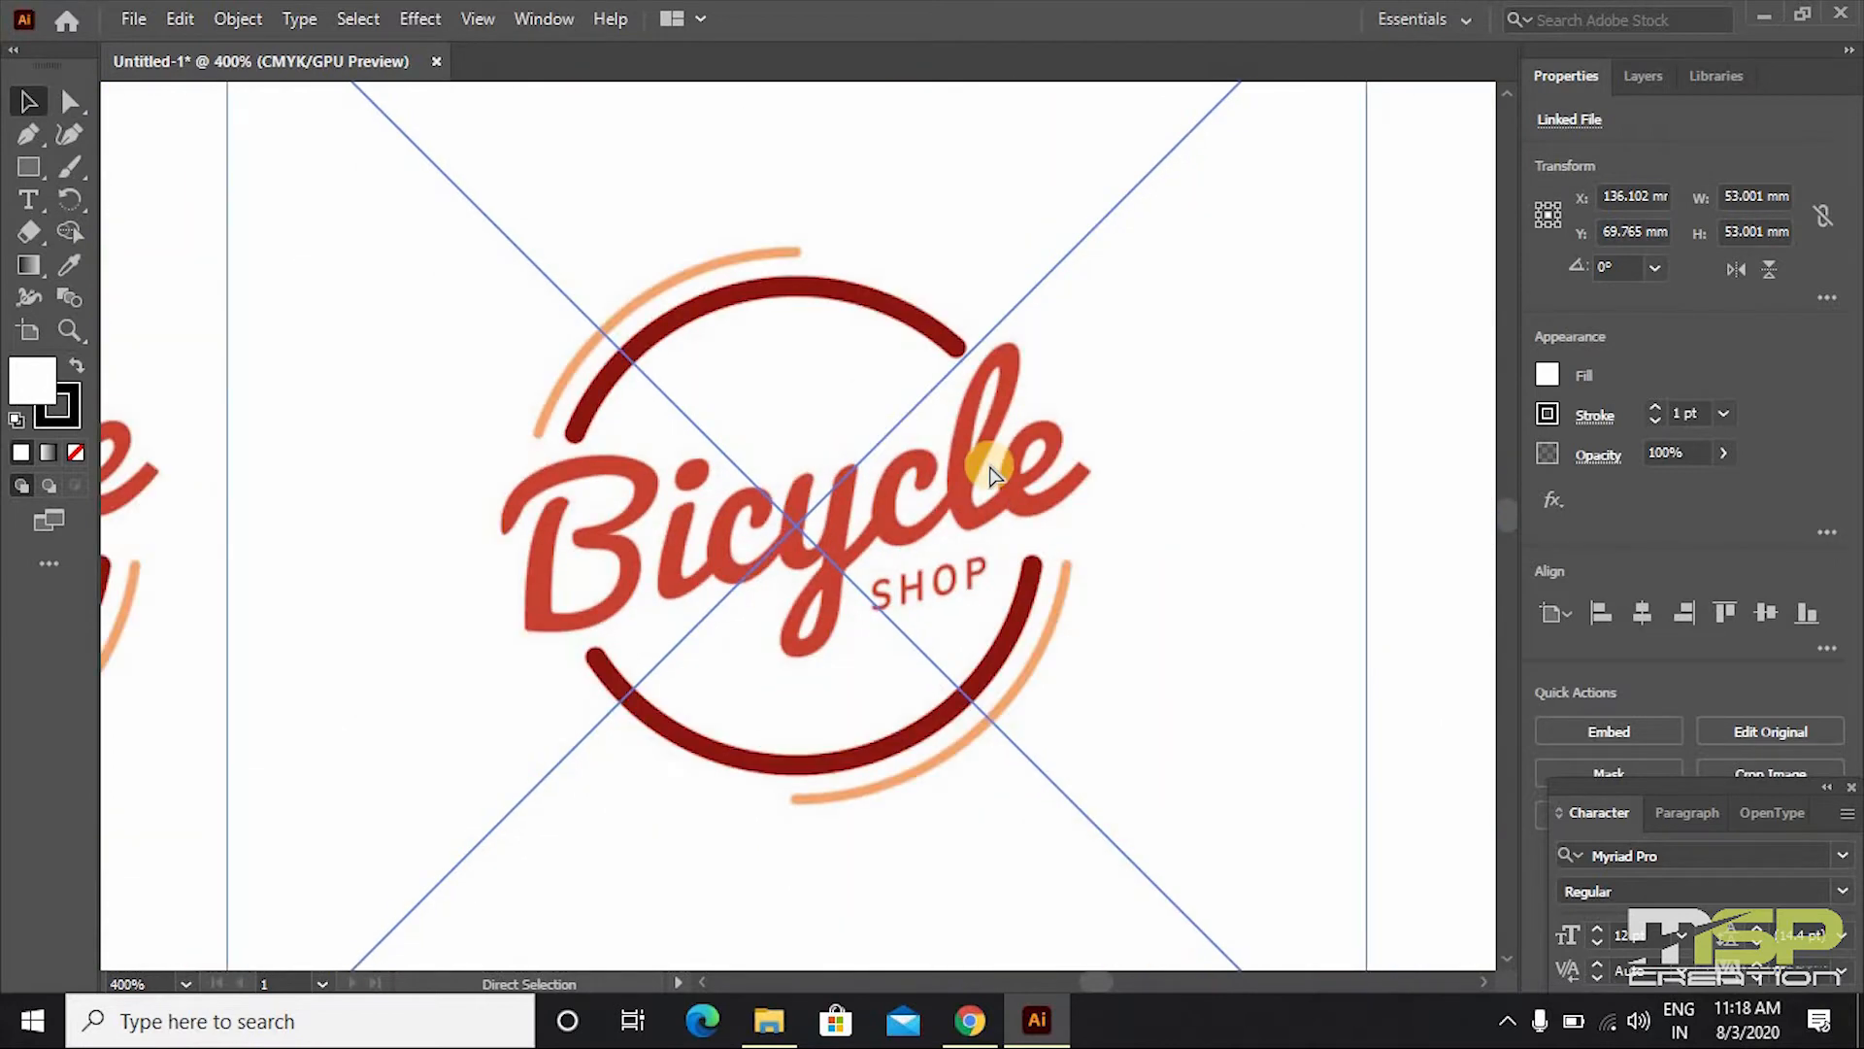
{"action": "key", "text": "ctrl+plus"}
{"action": "key", "text": "ctrl+plus"}
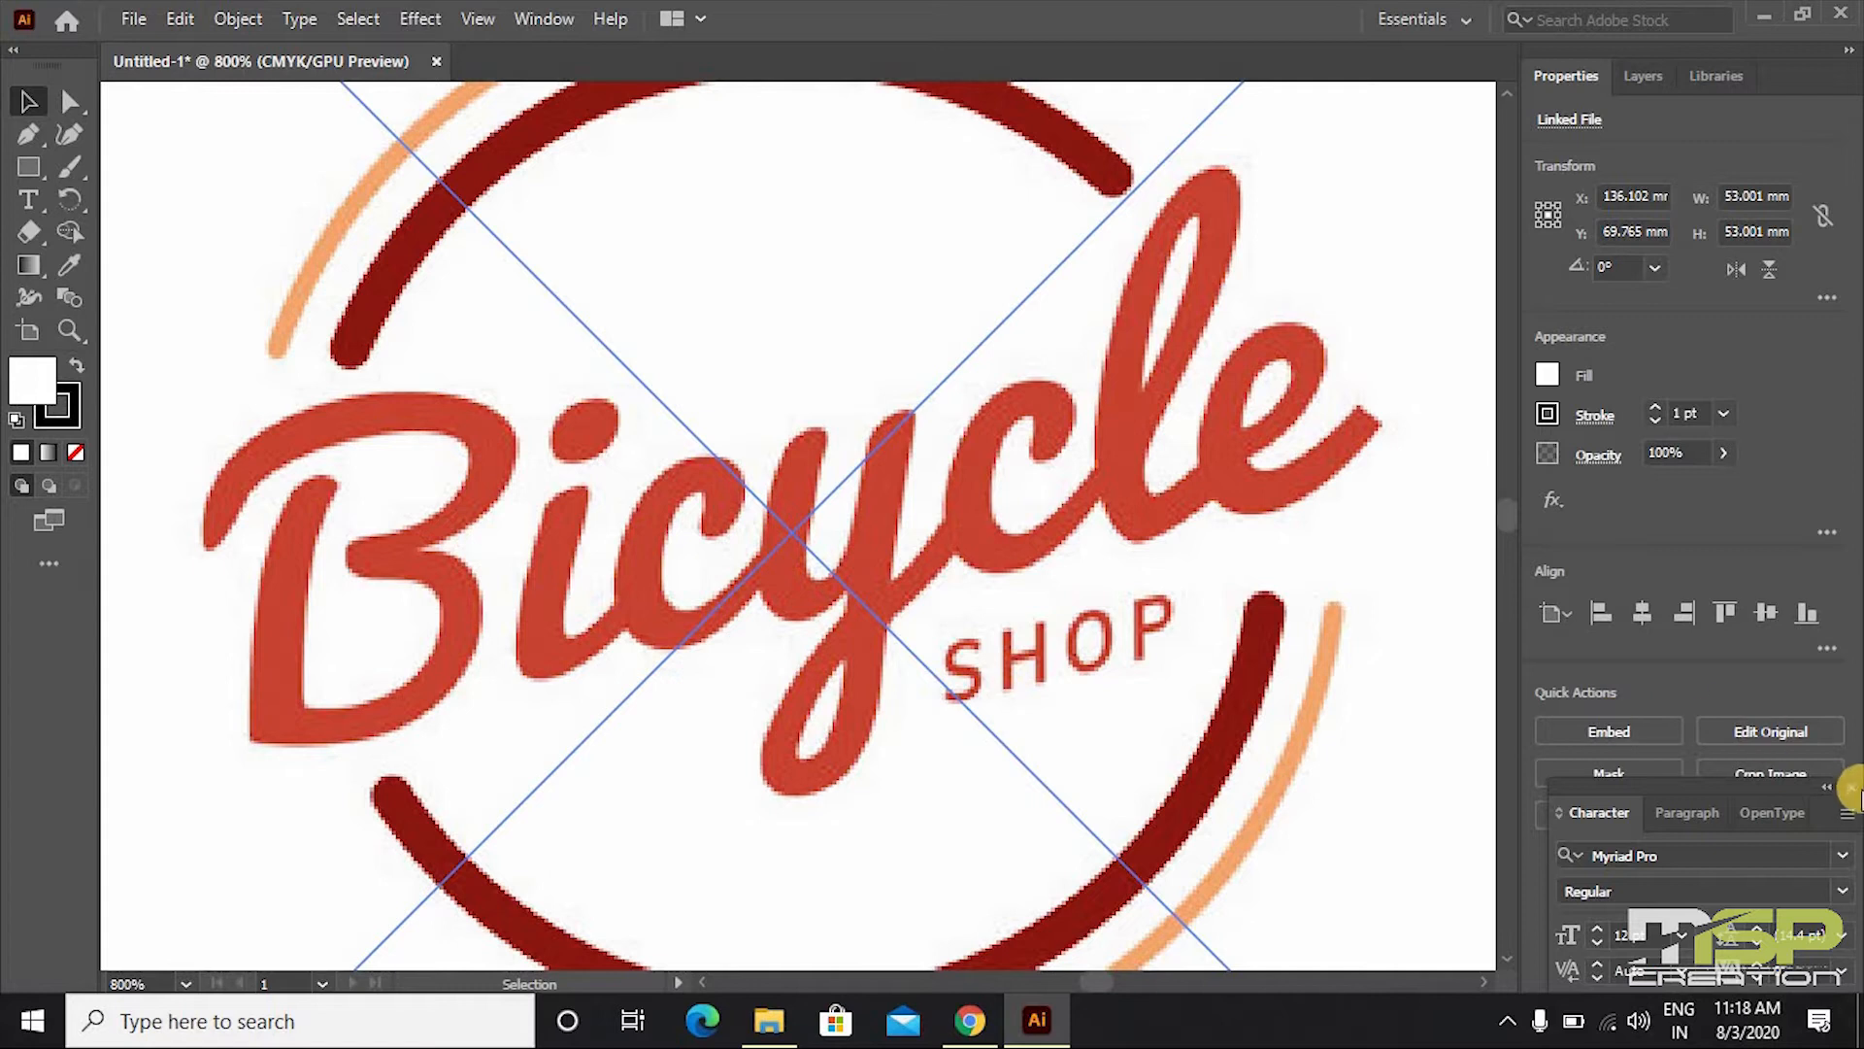
- Close the floating Character panel
{"action": "left_click", "coordinate": [1851, 787]}
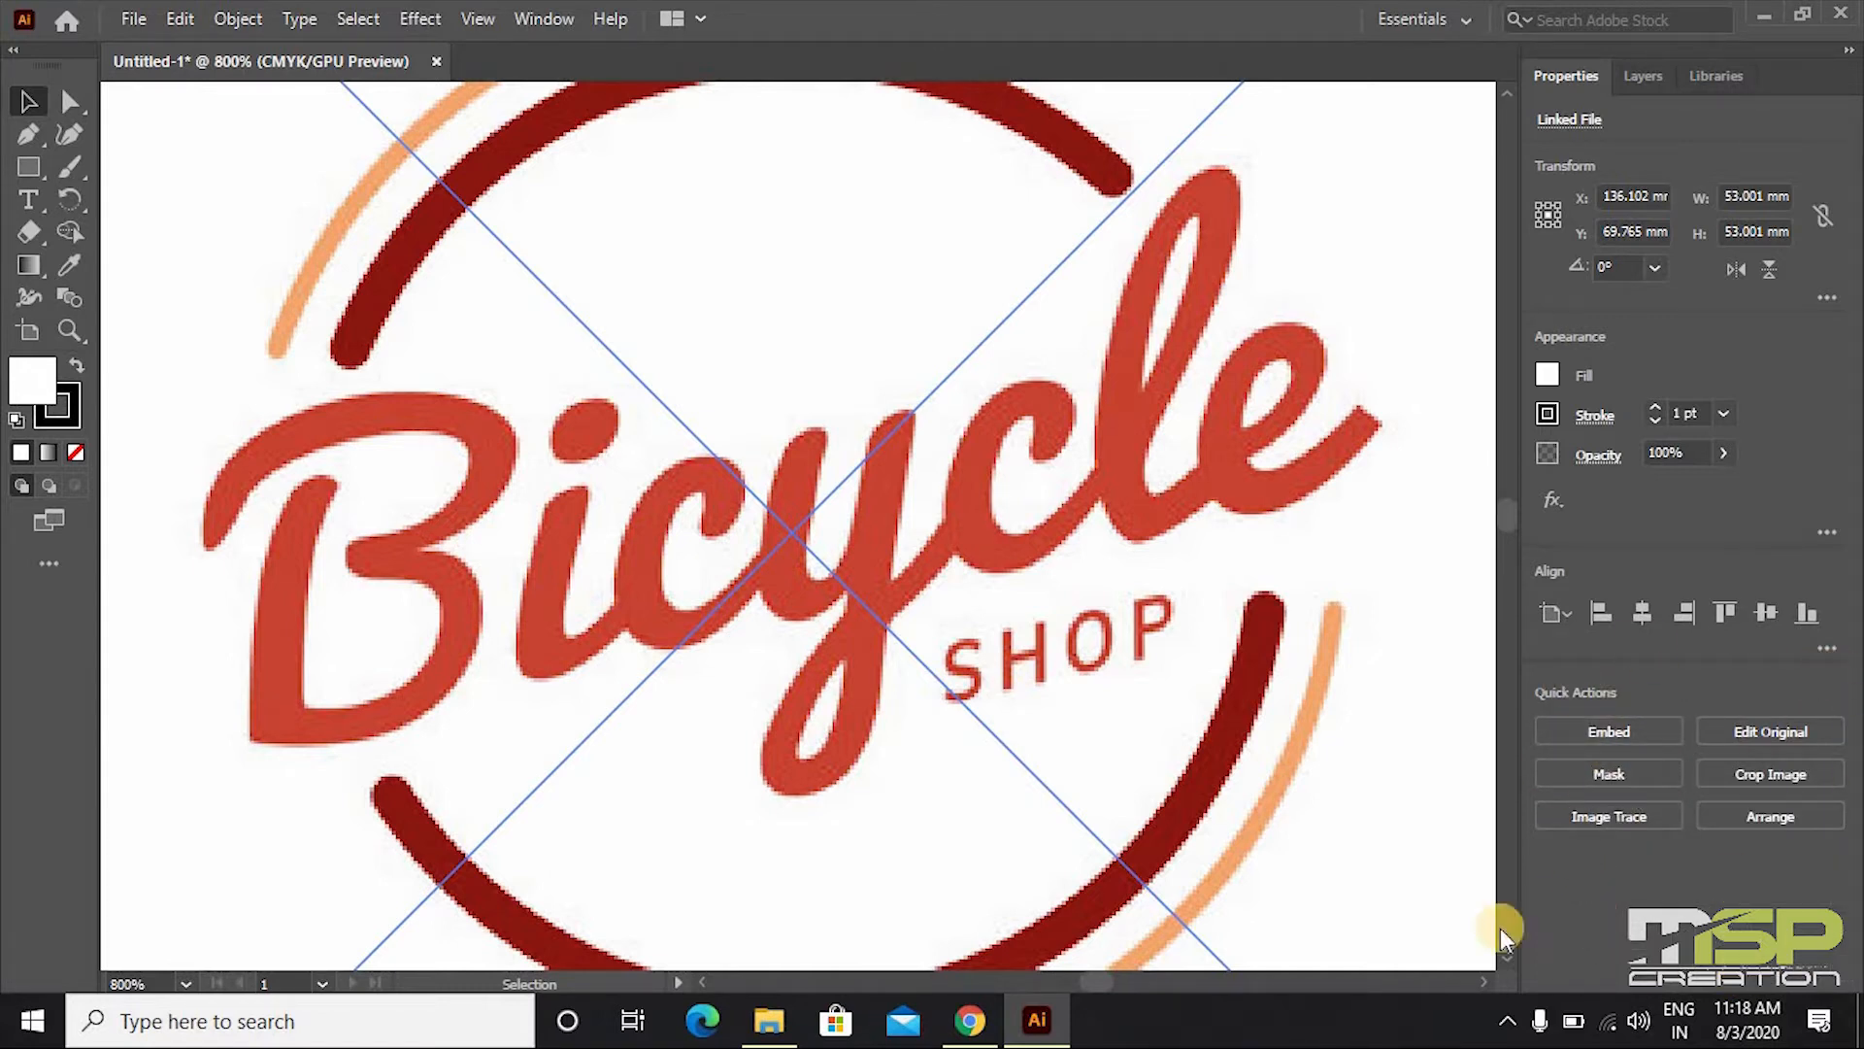
- Try an Image Trace of the original logo with the [Default] preset and undo it
{"action": "left_click", "coordinate": [1599, 825]}
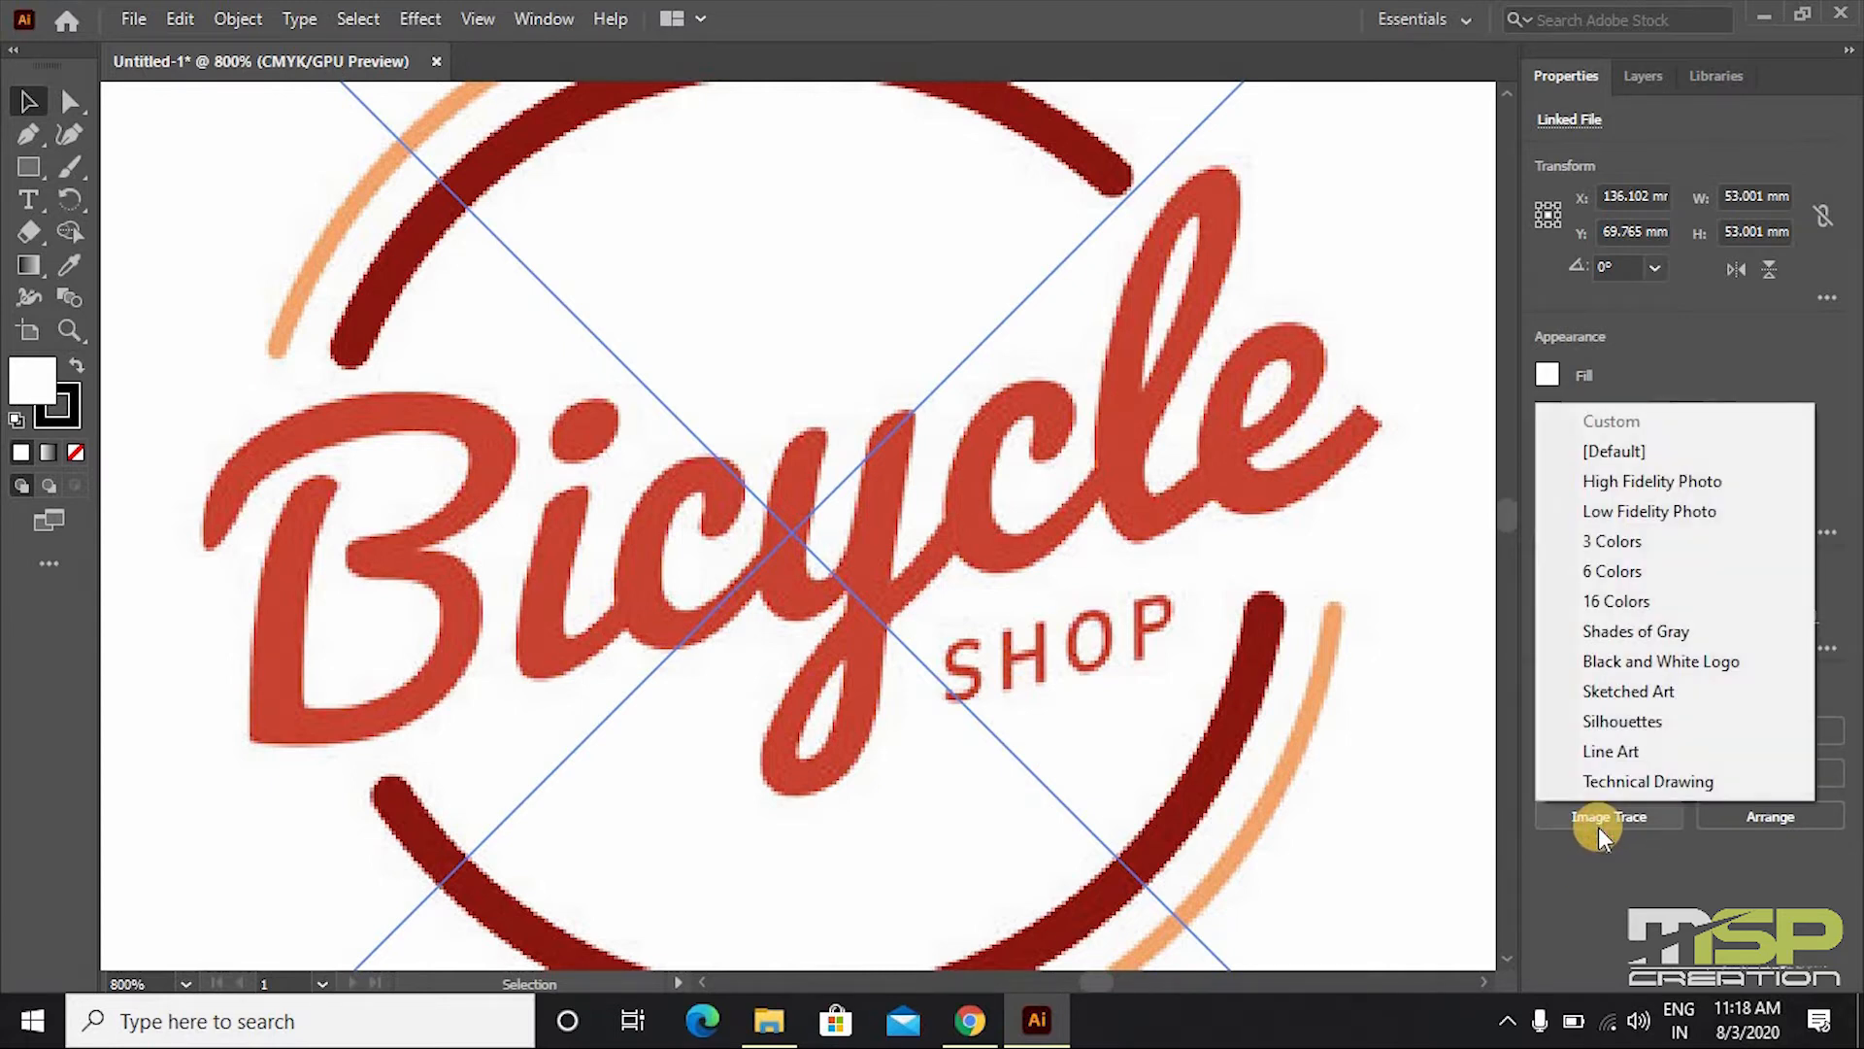
{"action": "left_click", "coordinate": [1606, 452]}
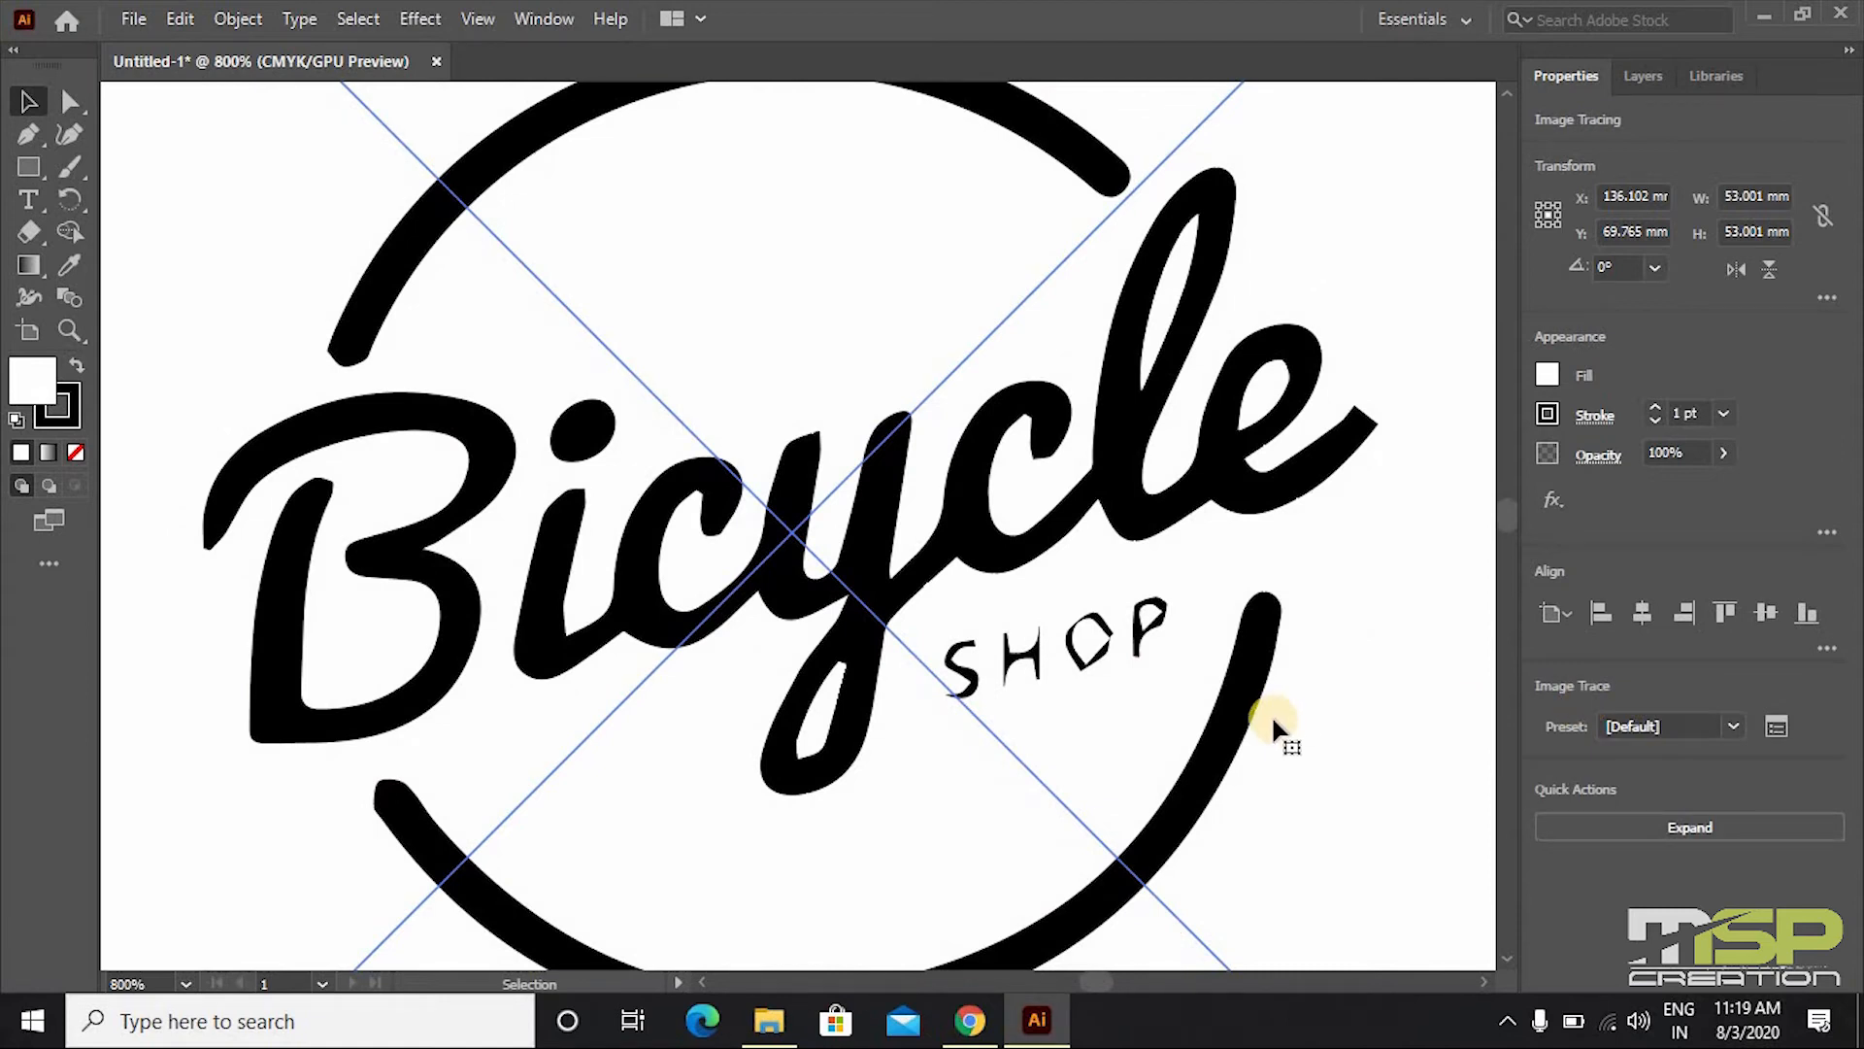
{"action": "key", "text": "ctrl+z"}
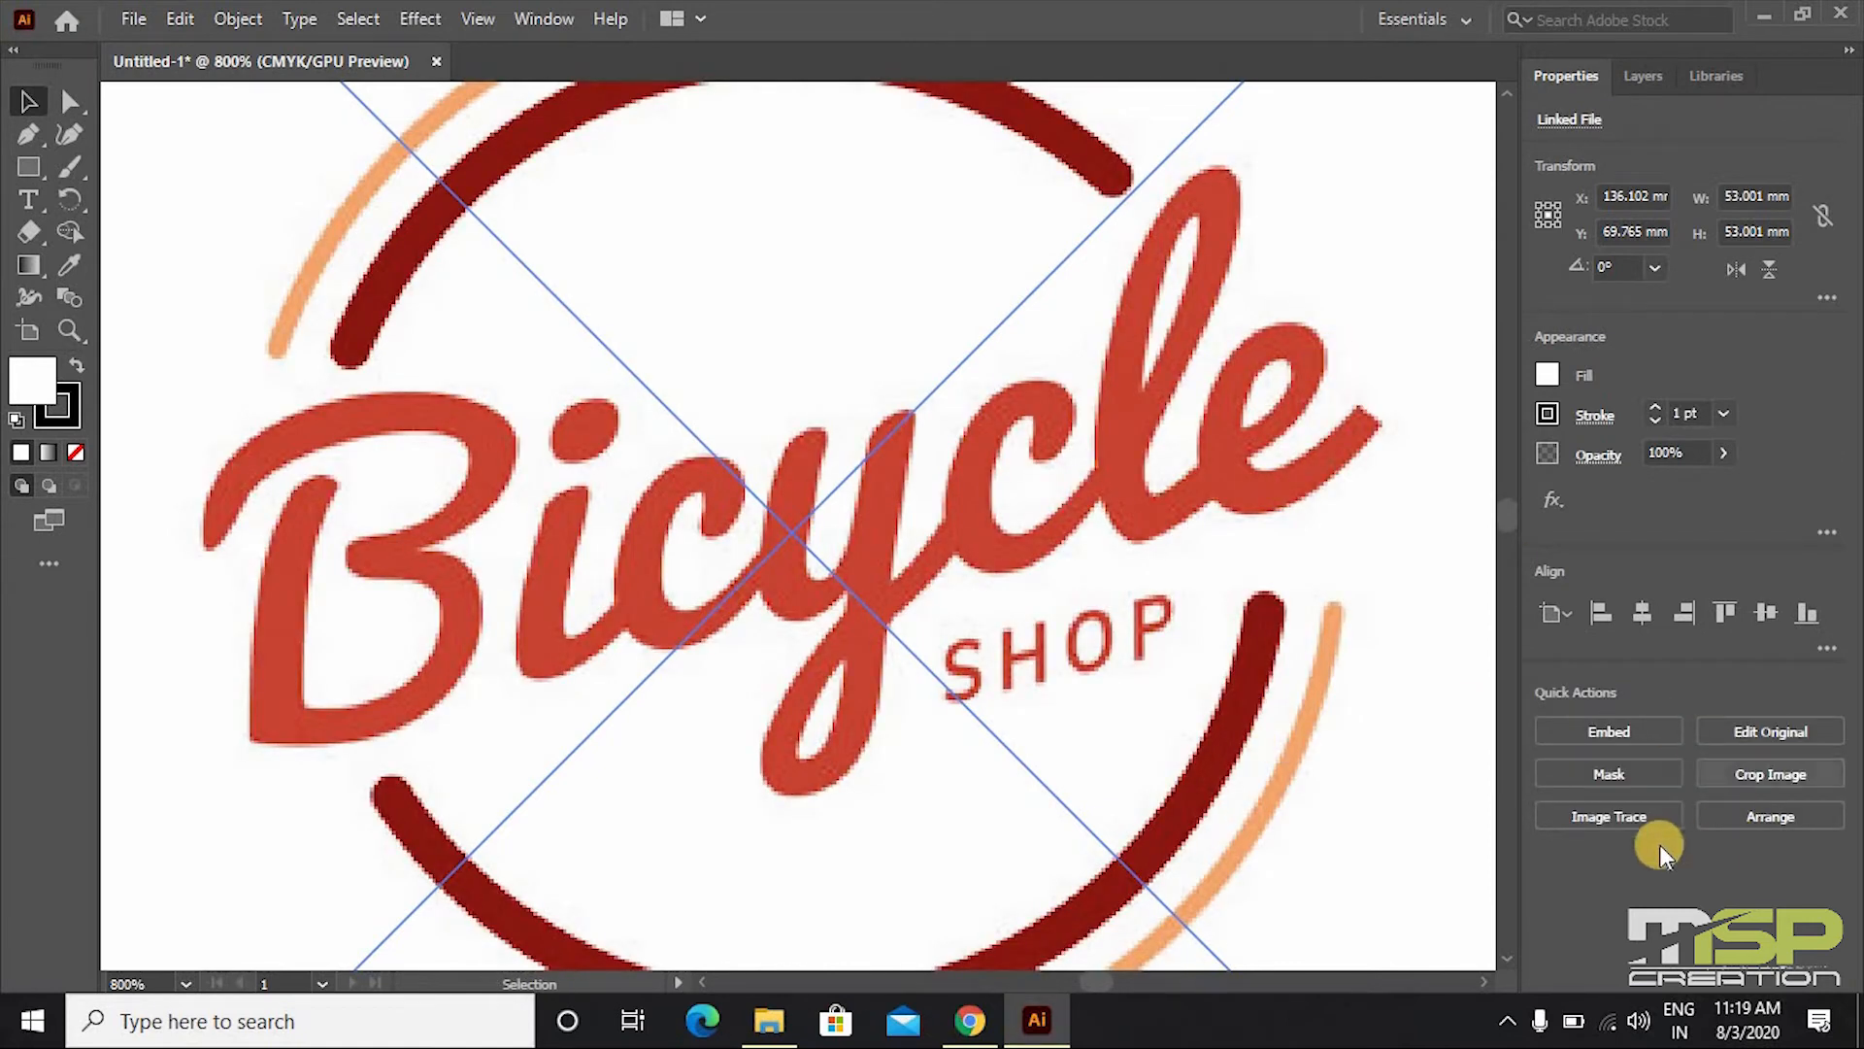
- Image Trace the original logo with the 3 Colors preset and check the traced arcs and lettering
{"action": "left_click", "coordinate": [1649, 822]}
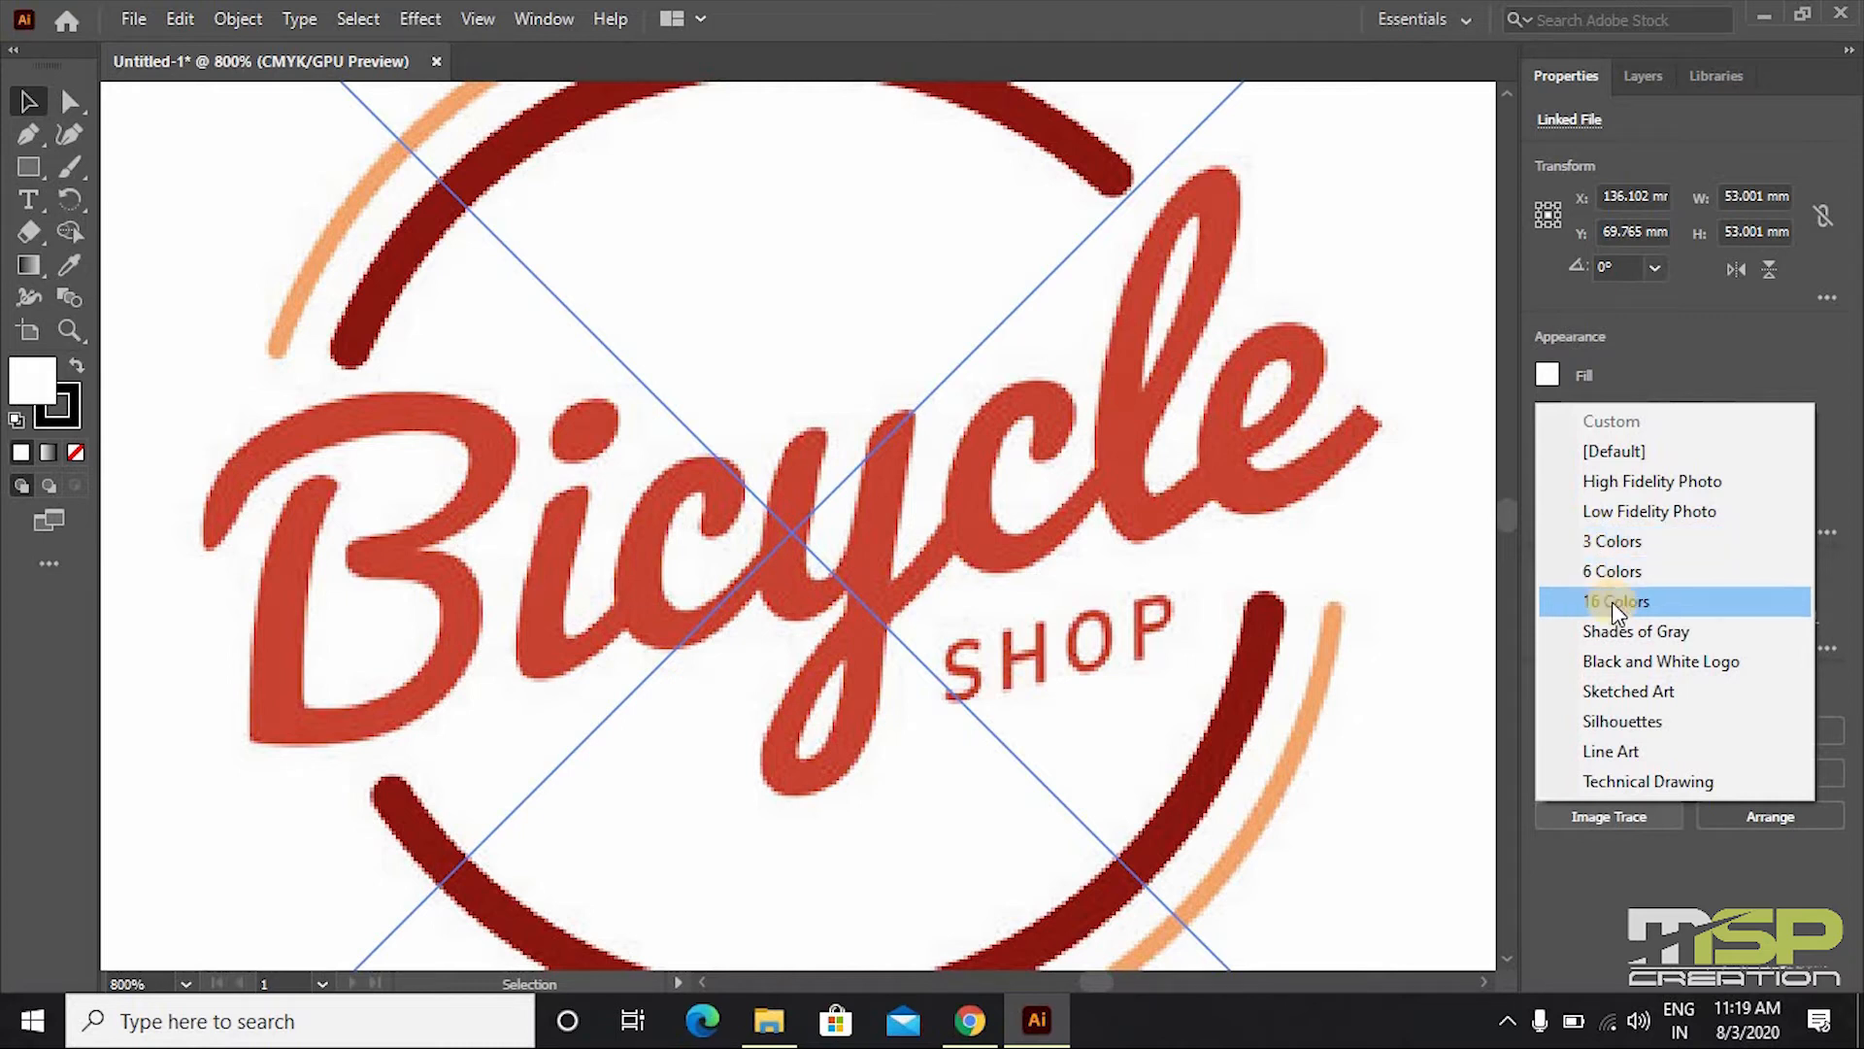
{"action": "left_click", "coordinate": [1592, 543]}
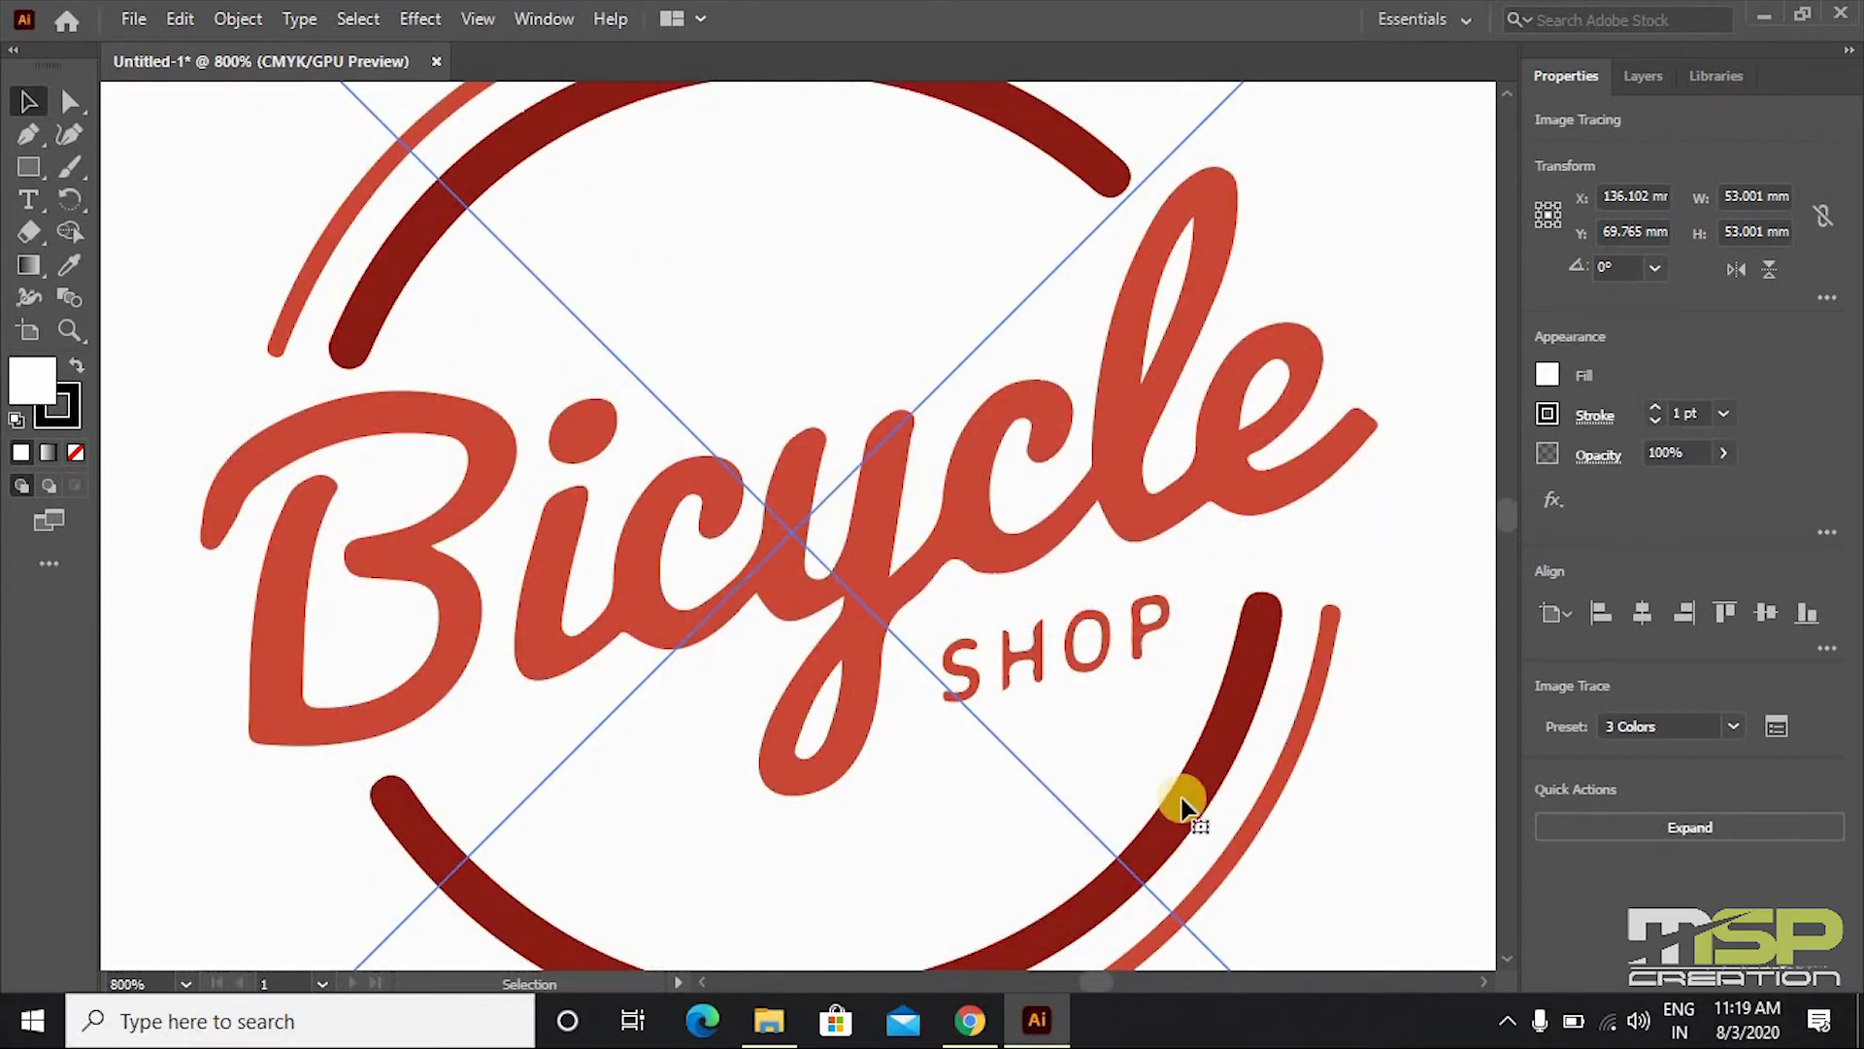
{"action": "scroll", "coordinate": [502, 313], "scroll_direction": "up", "scroll_amount": 3}
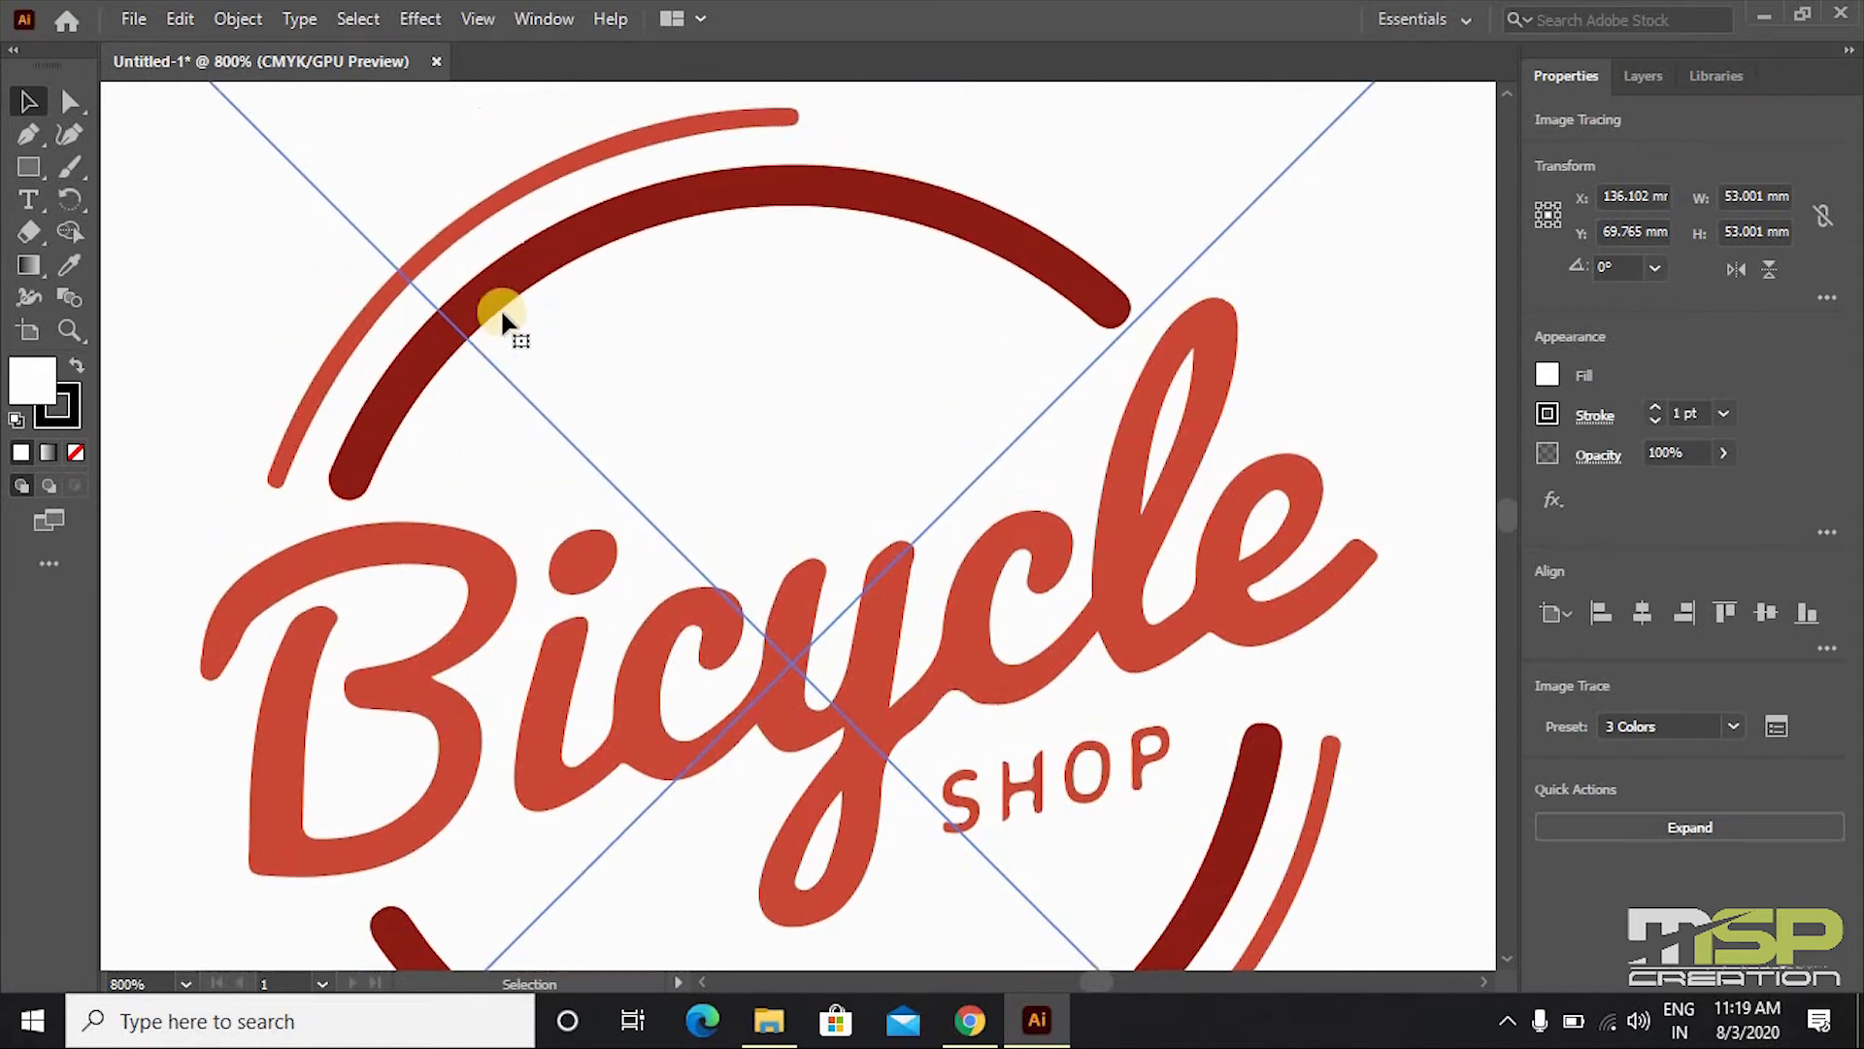
{"action": "scroll", "coordinate": [505, 318], "scroll_direction": "down", "scroll_amount": 3}
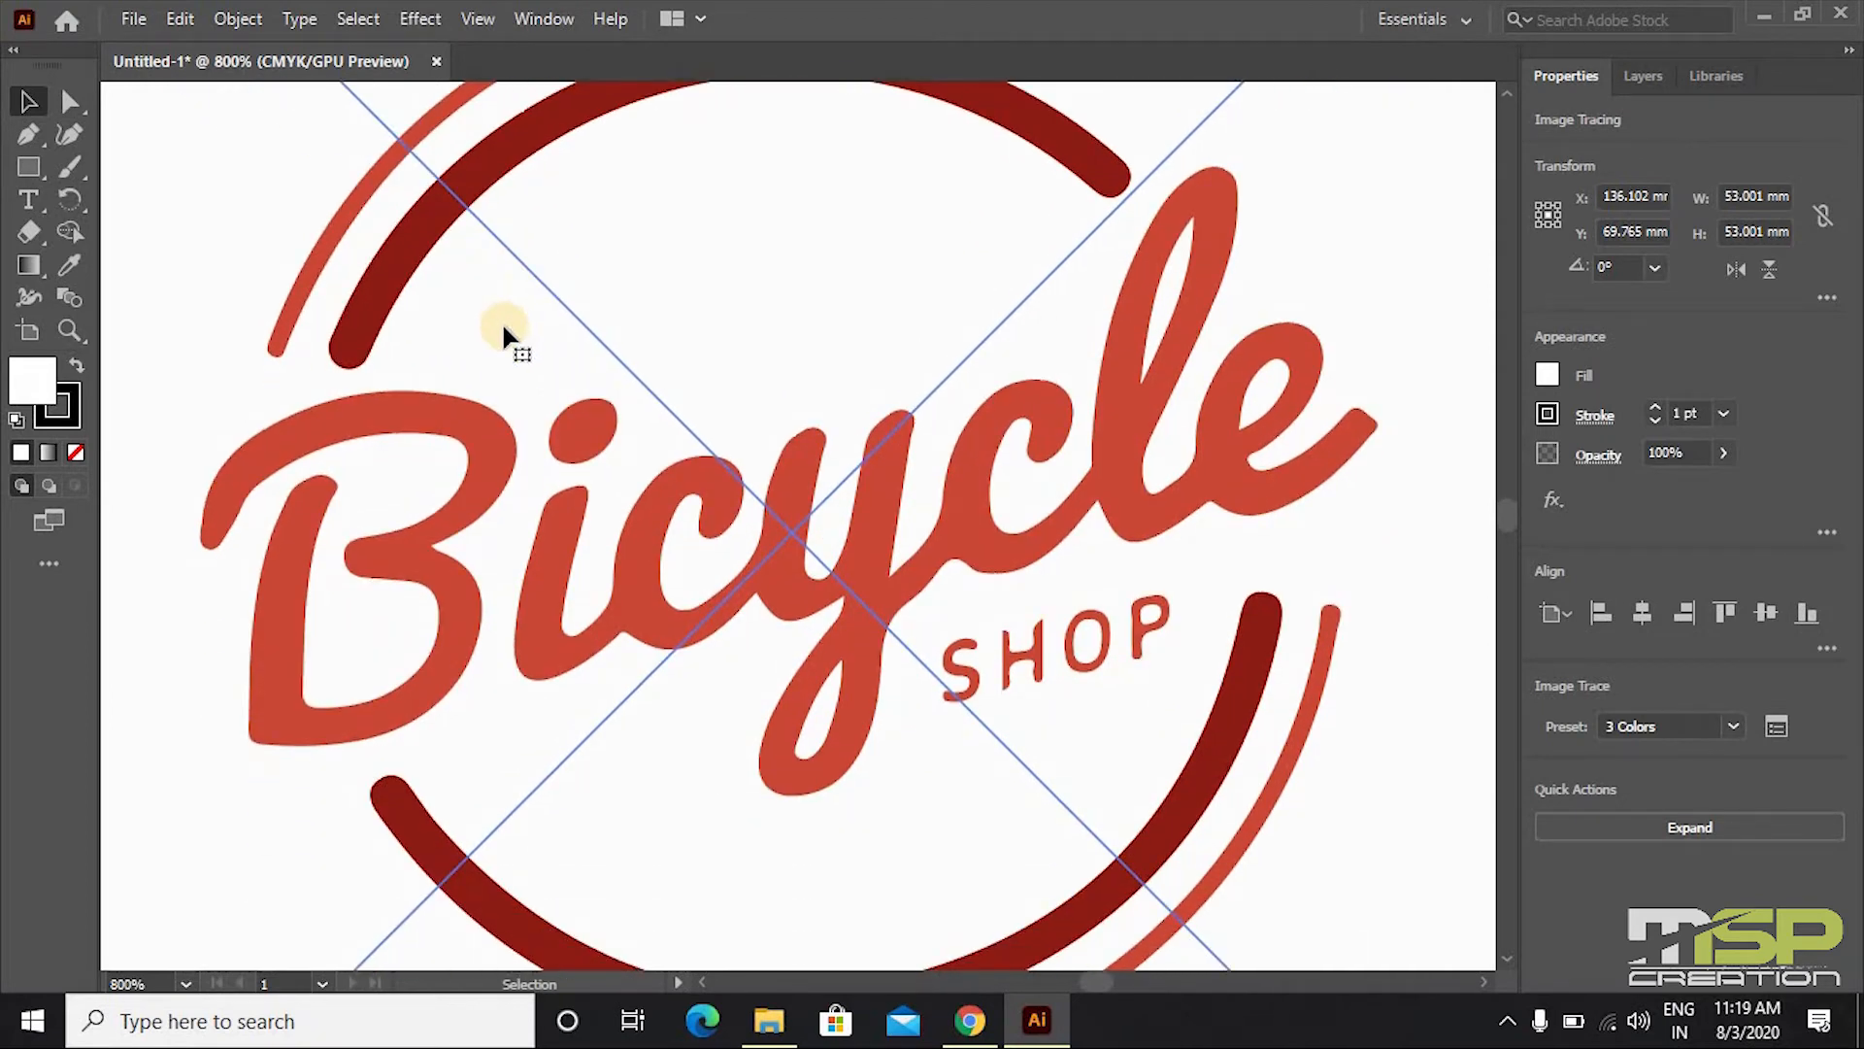
- Expand the traced logo into vector paths and ungroup them
{"action": "left_click", "coordinate": [1703, 831]}
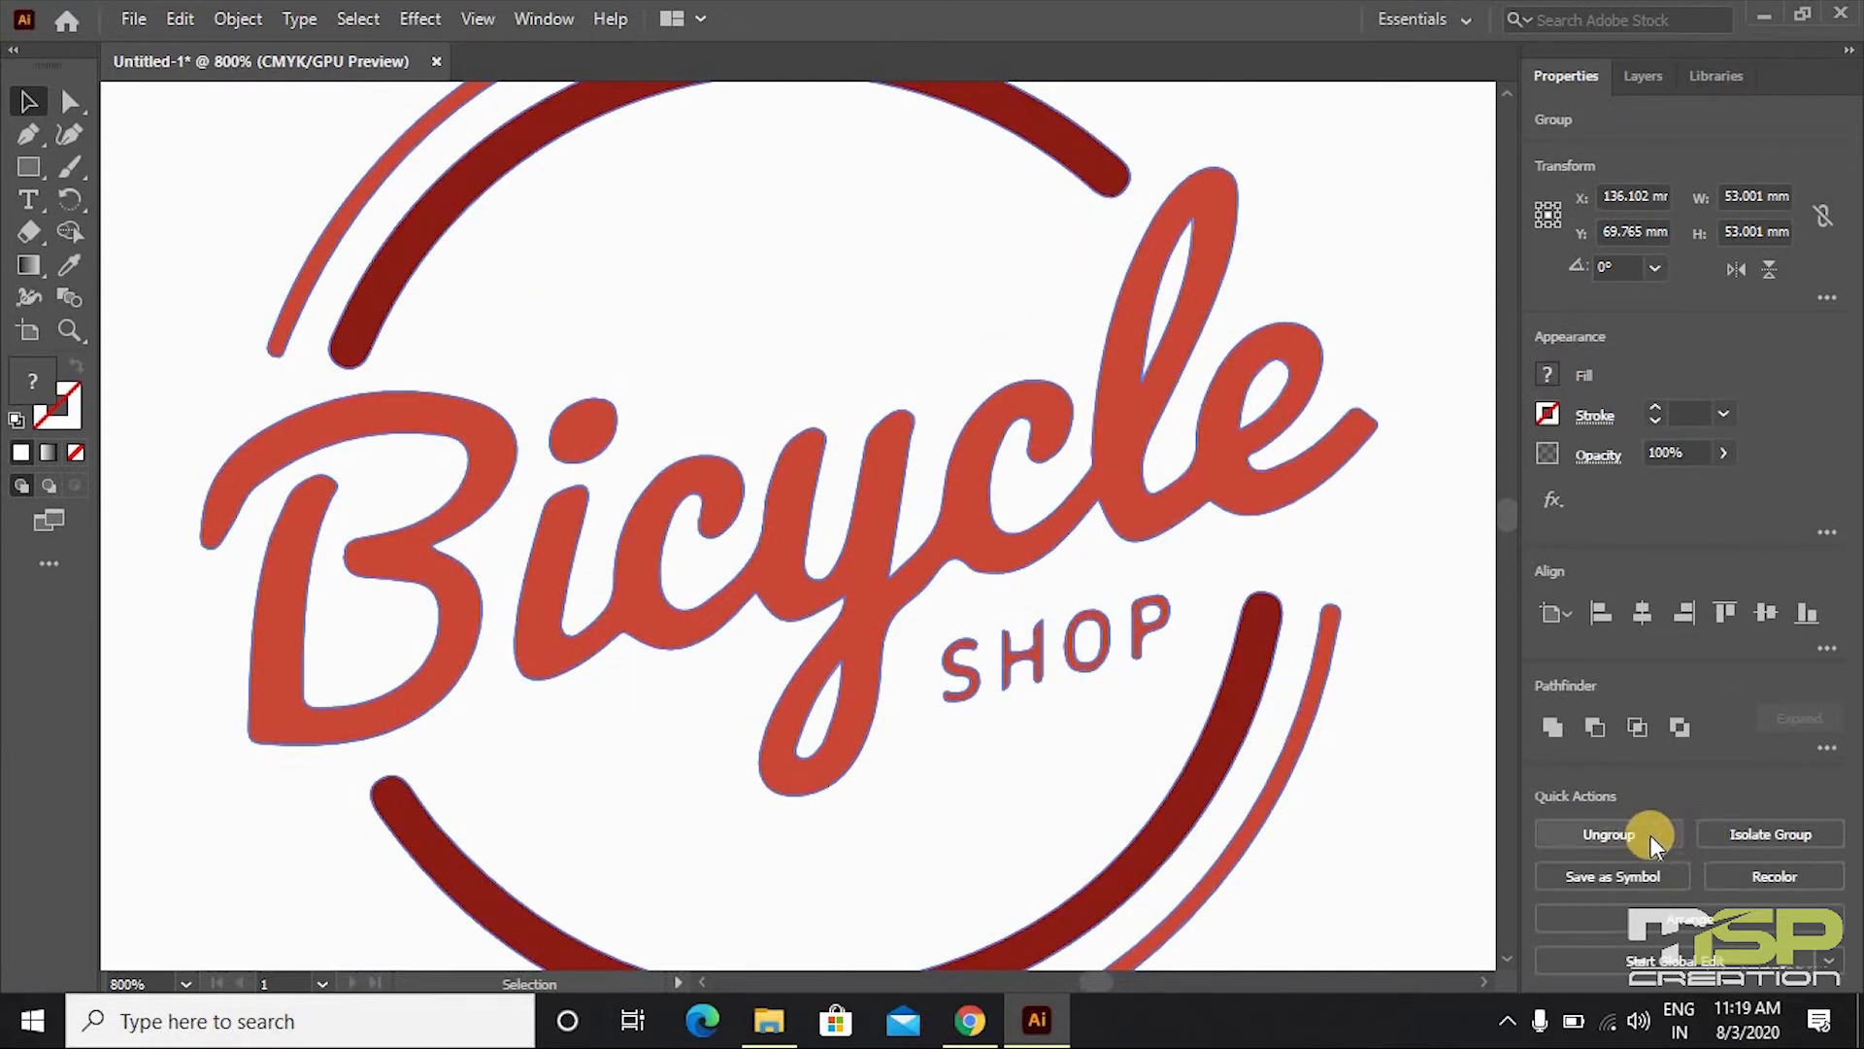
{"action": "left_click", "coordinate": [1635, 835]}
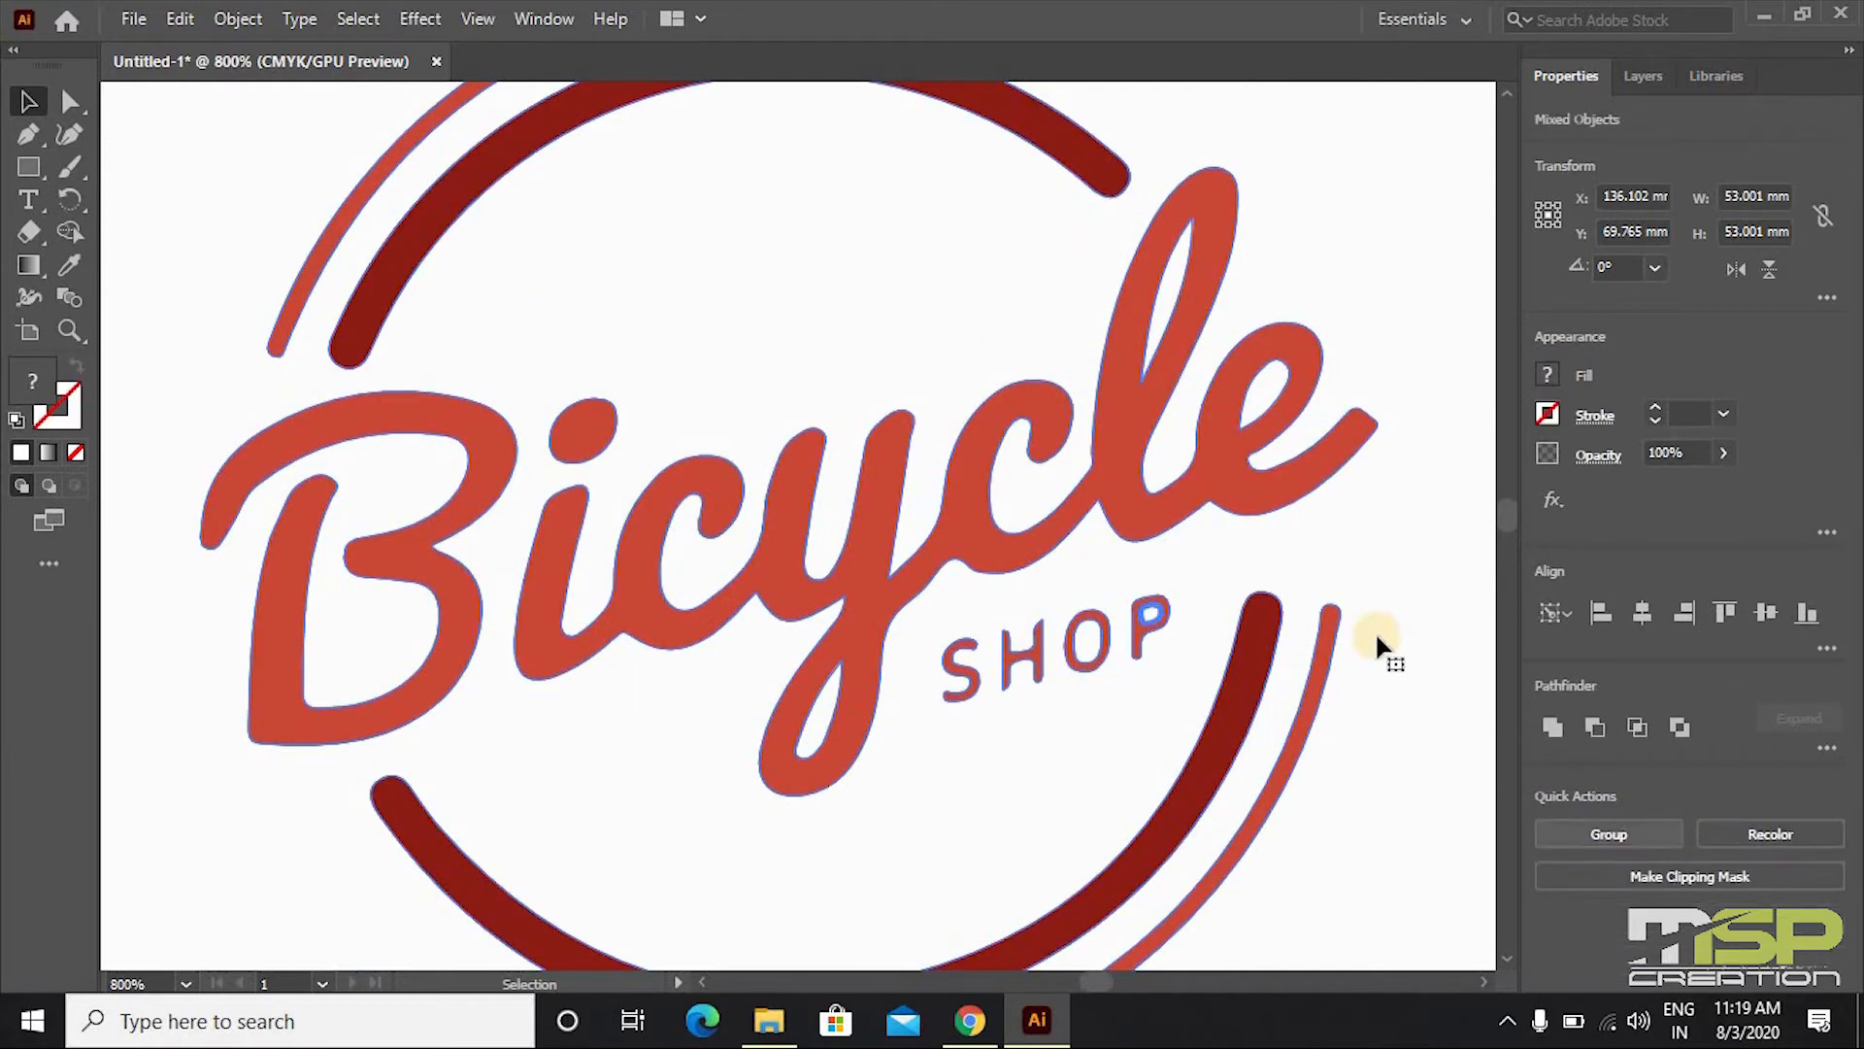
{"action": "left_click", "coordinate": [1354, 511]}
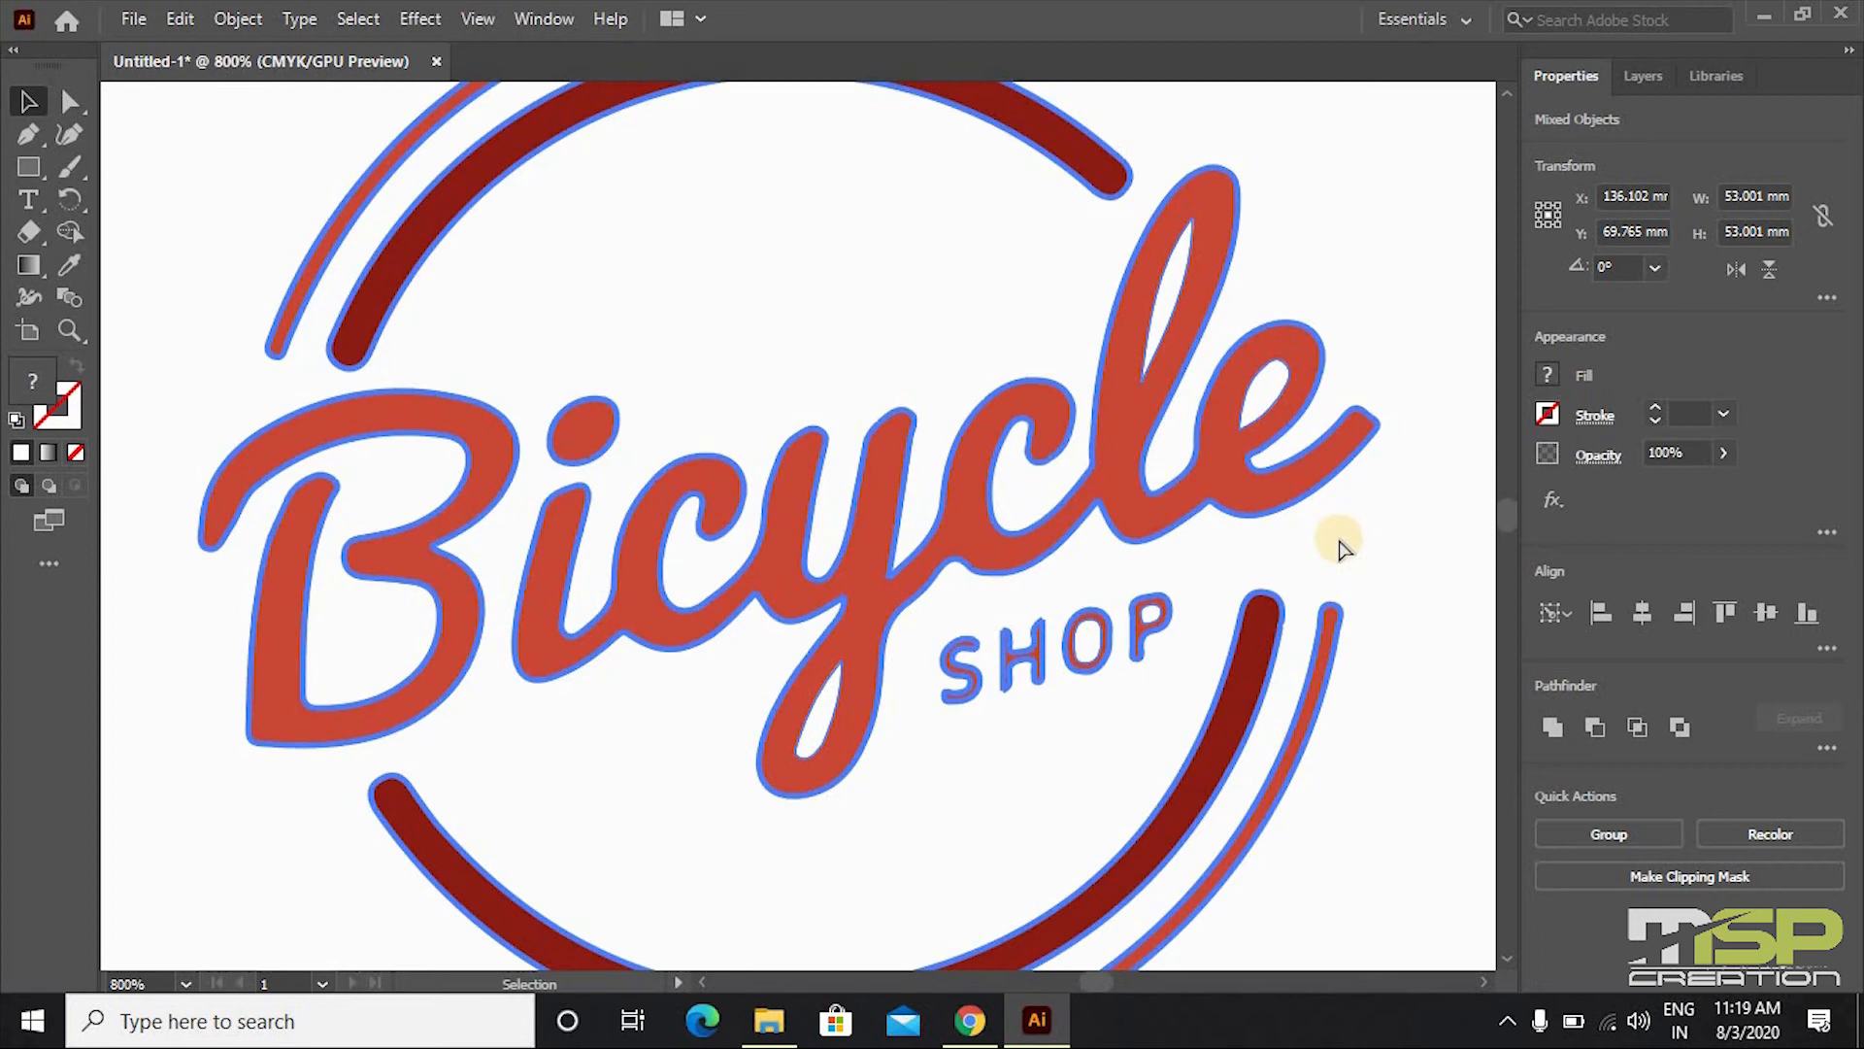
- Deselect the ungrouped paths and delete the white background shape behind the traced logo
{"action": "key", "text": "ctrl+minus"}
{"action": "key", "text": "ctrl+minus"}
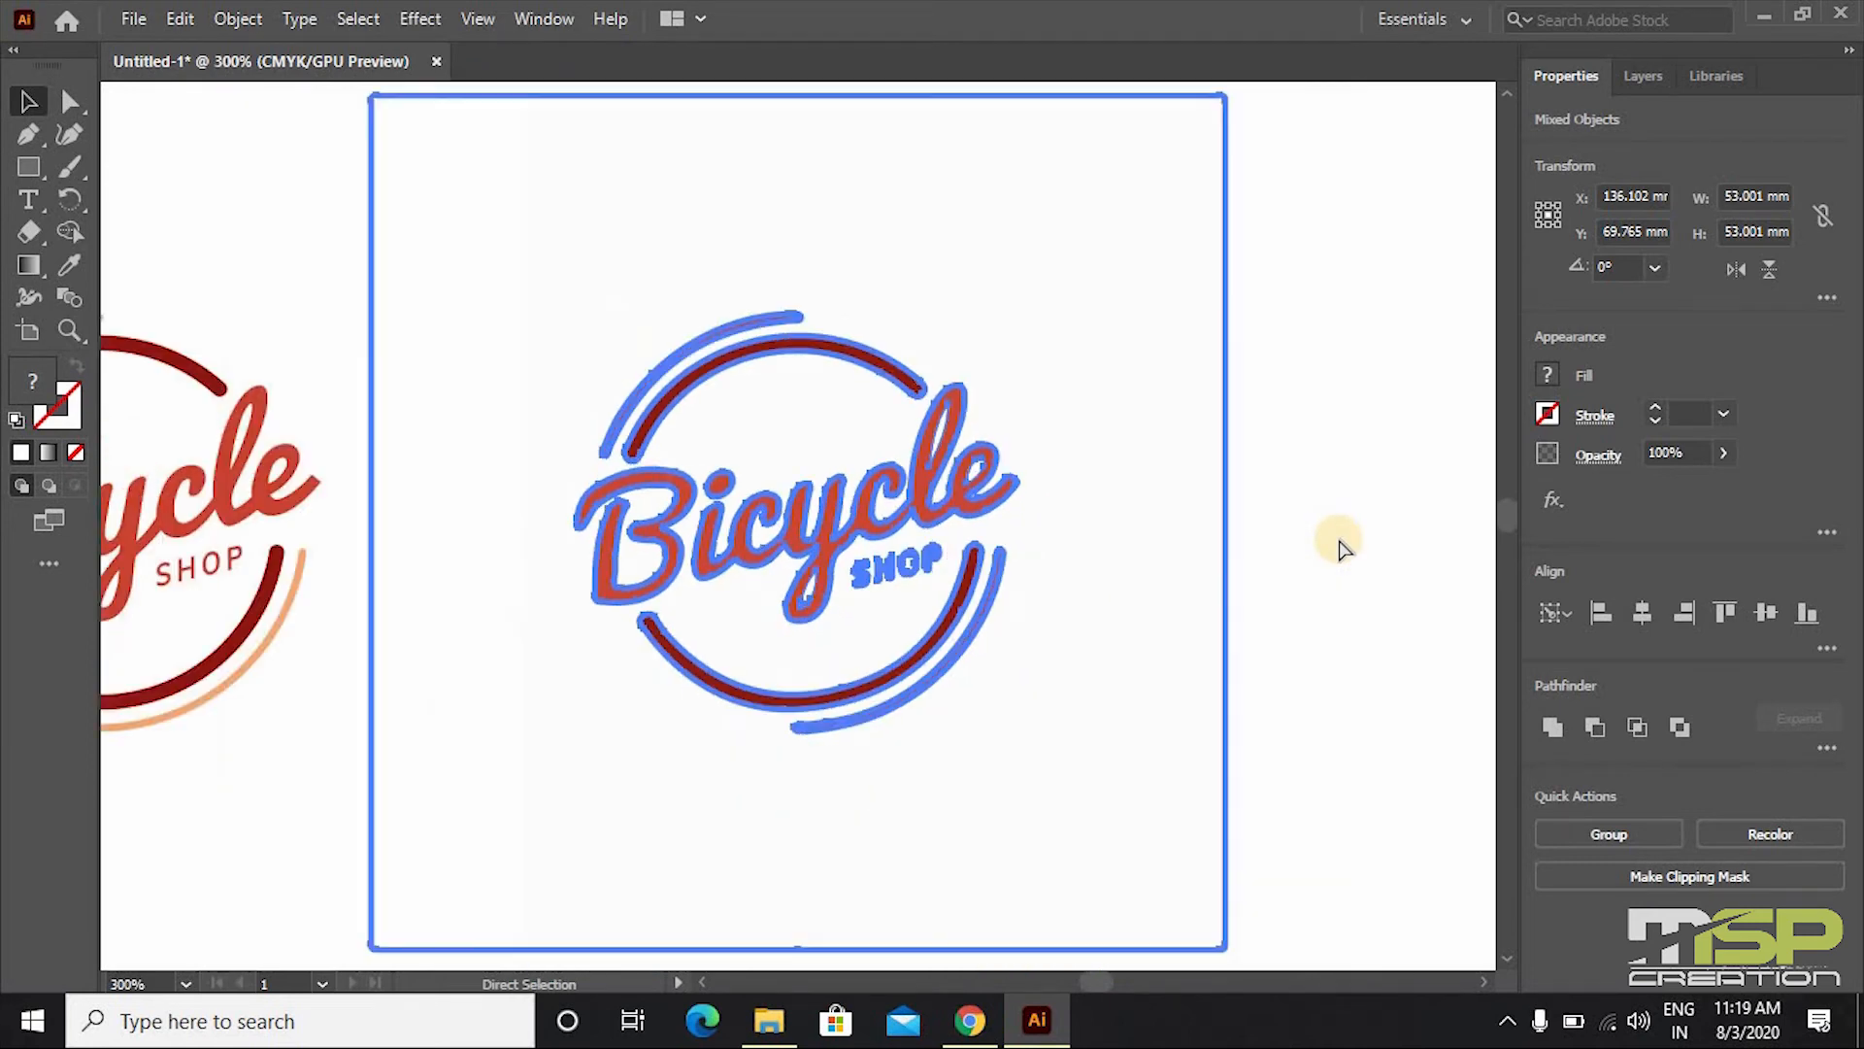
{"action": "left_click", "coordinate": [1311, 571]}
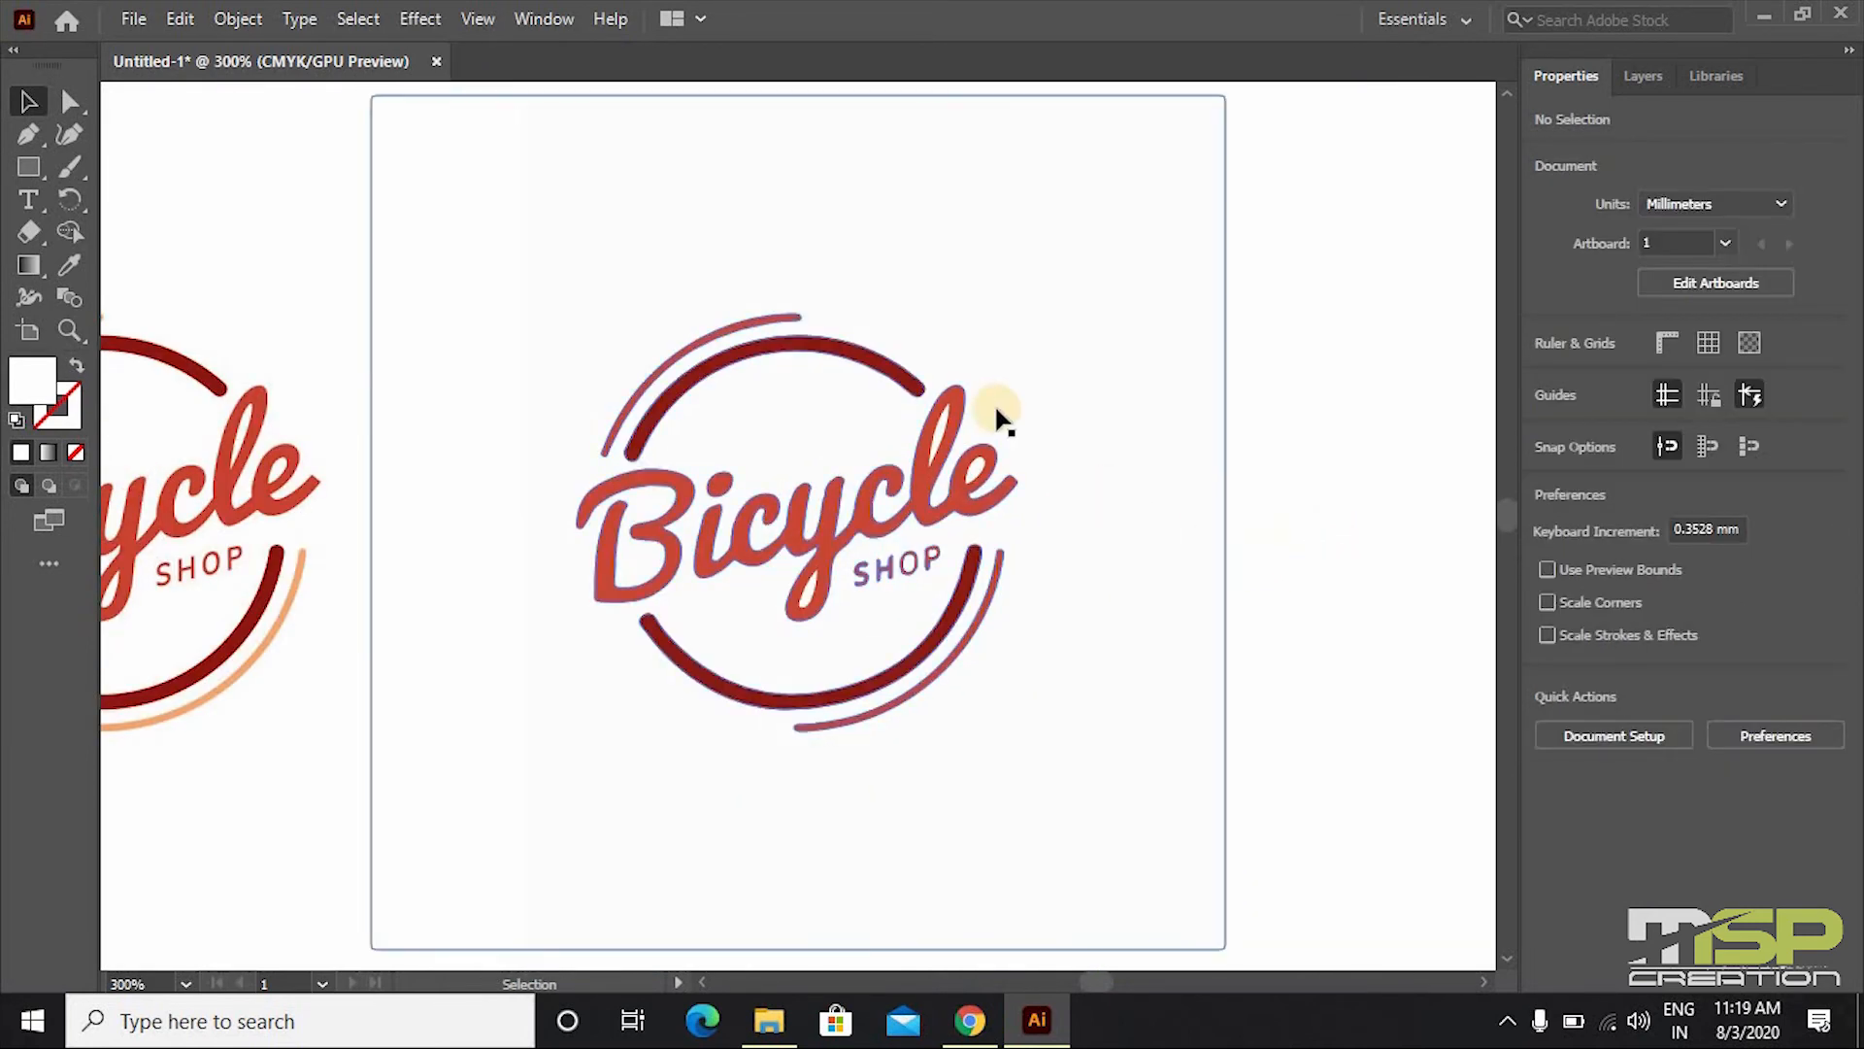
{"action": "left_click", "coordinate": [1097, 408]}
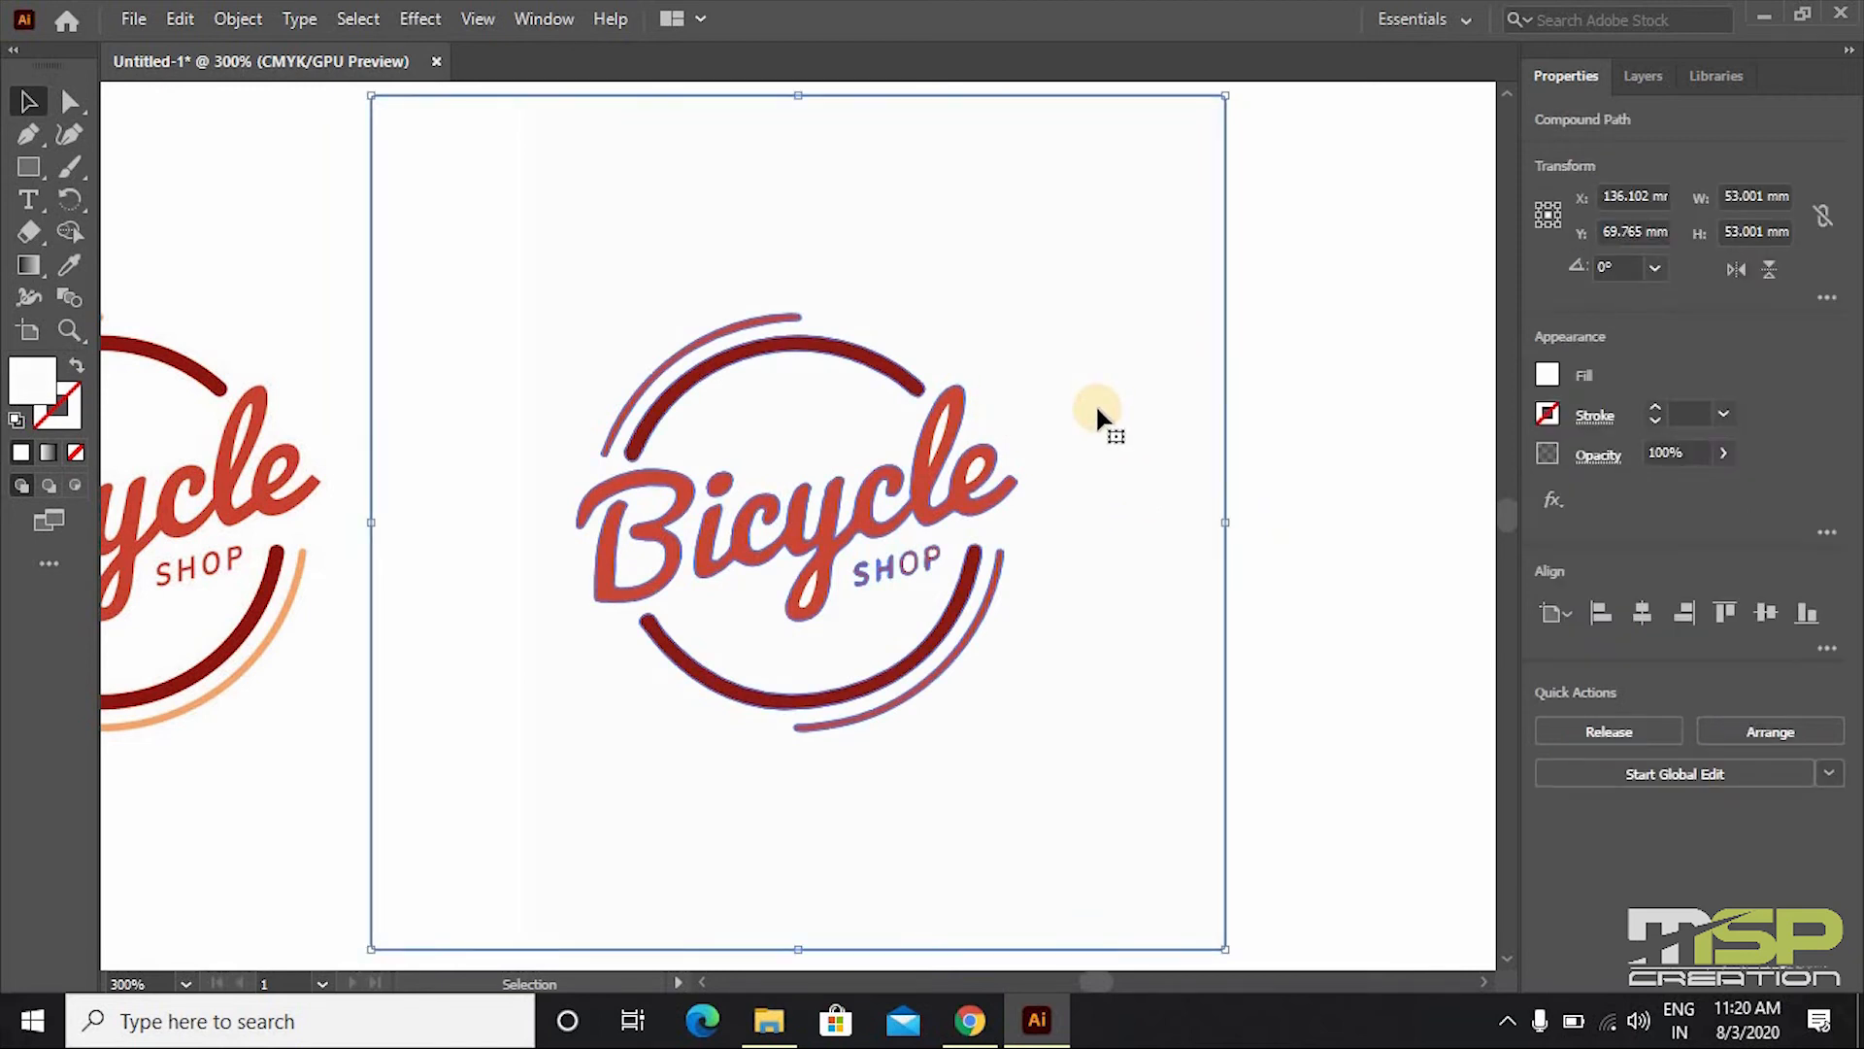
{"action": "key", "text": "Delete"}
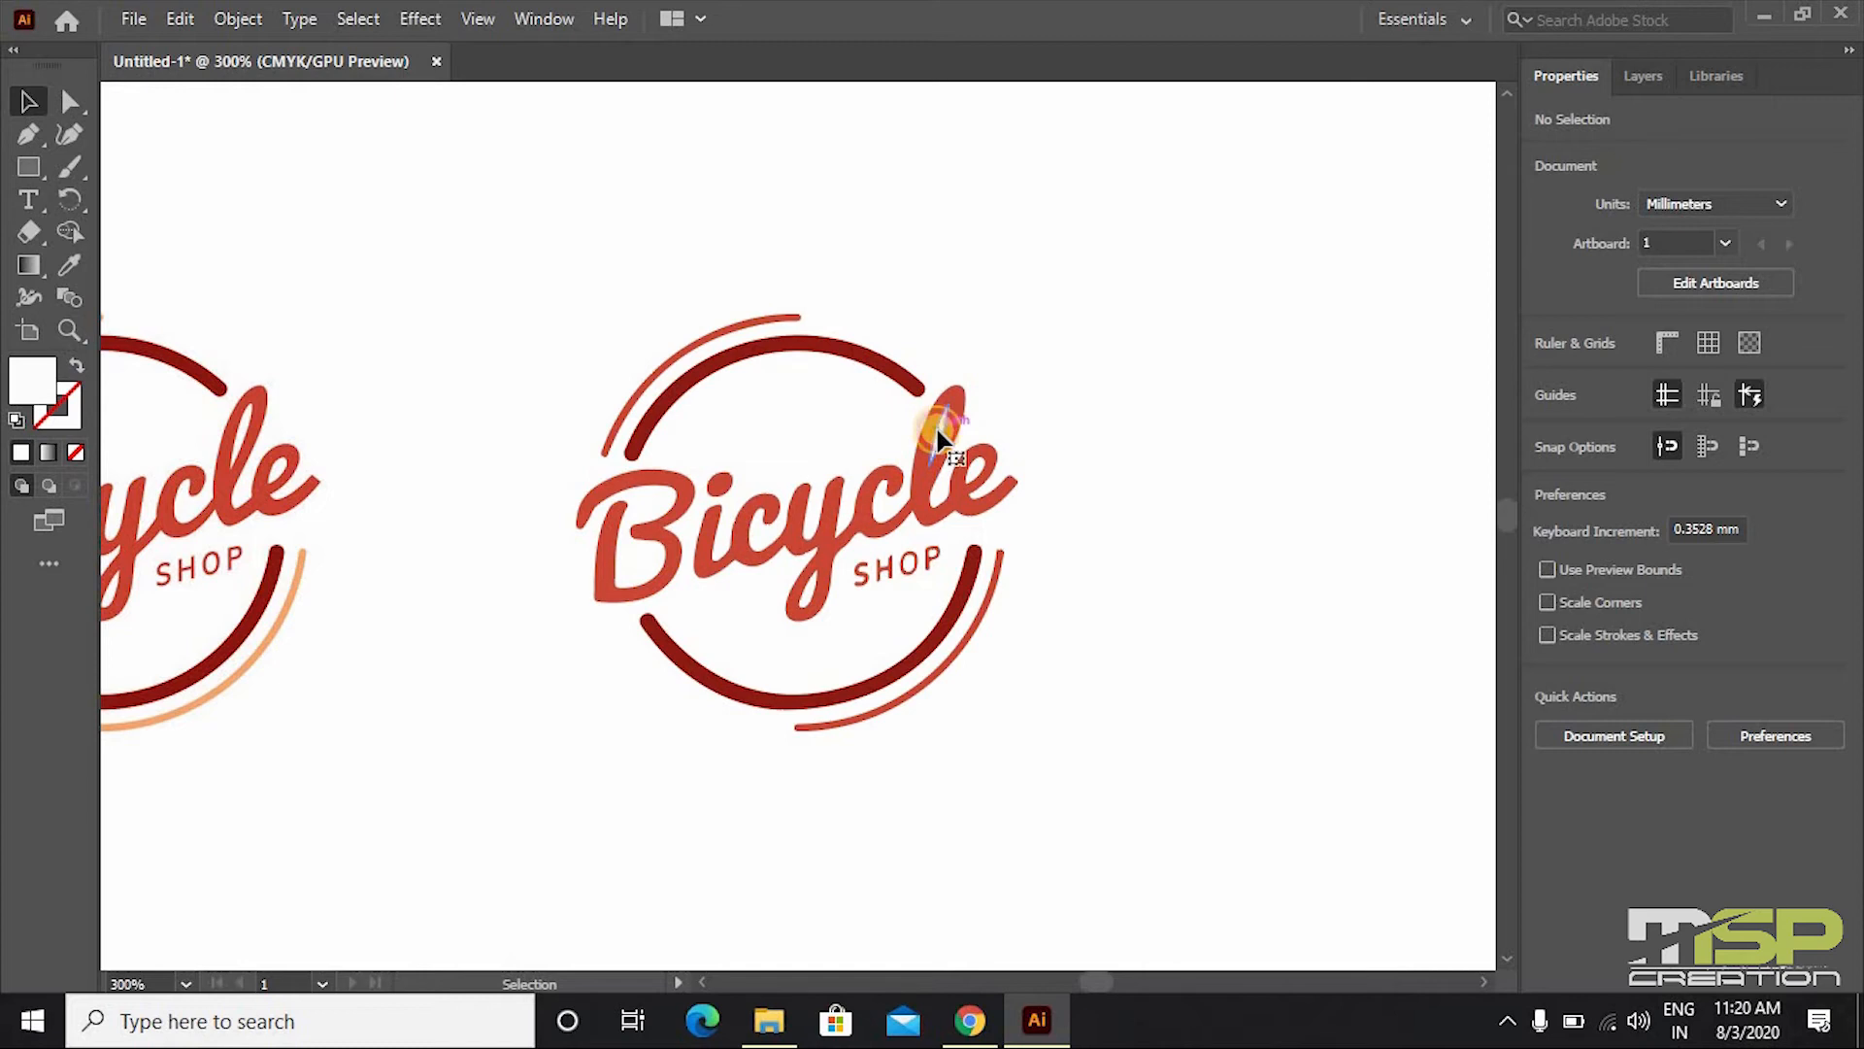
- Delete the white filler shapes inside the l, y and e of the traced "Bicycle" lettering
{"action": "left_click", "coordinate": [934, 429]}
{"action": "key", "text": "Delete"}
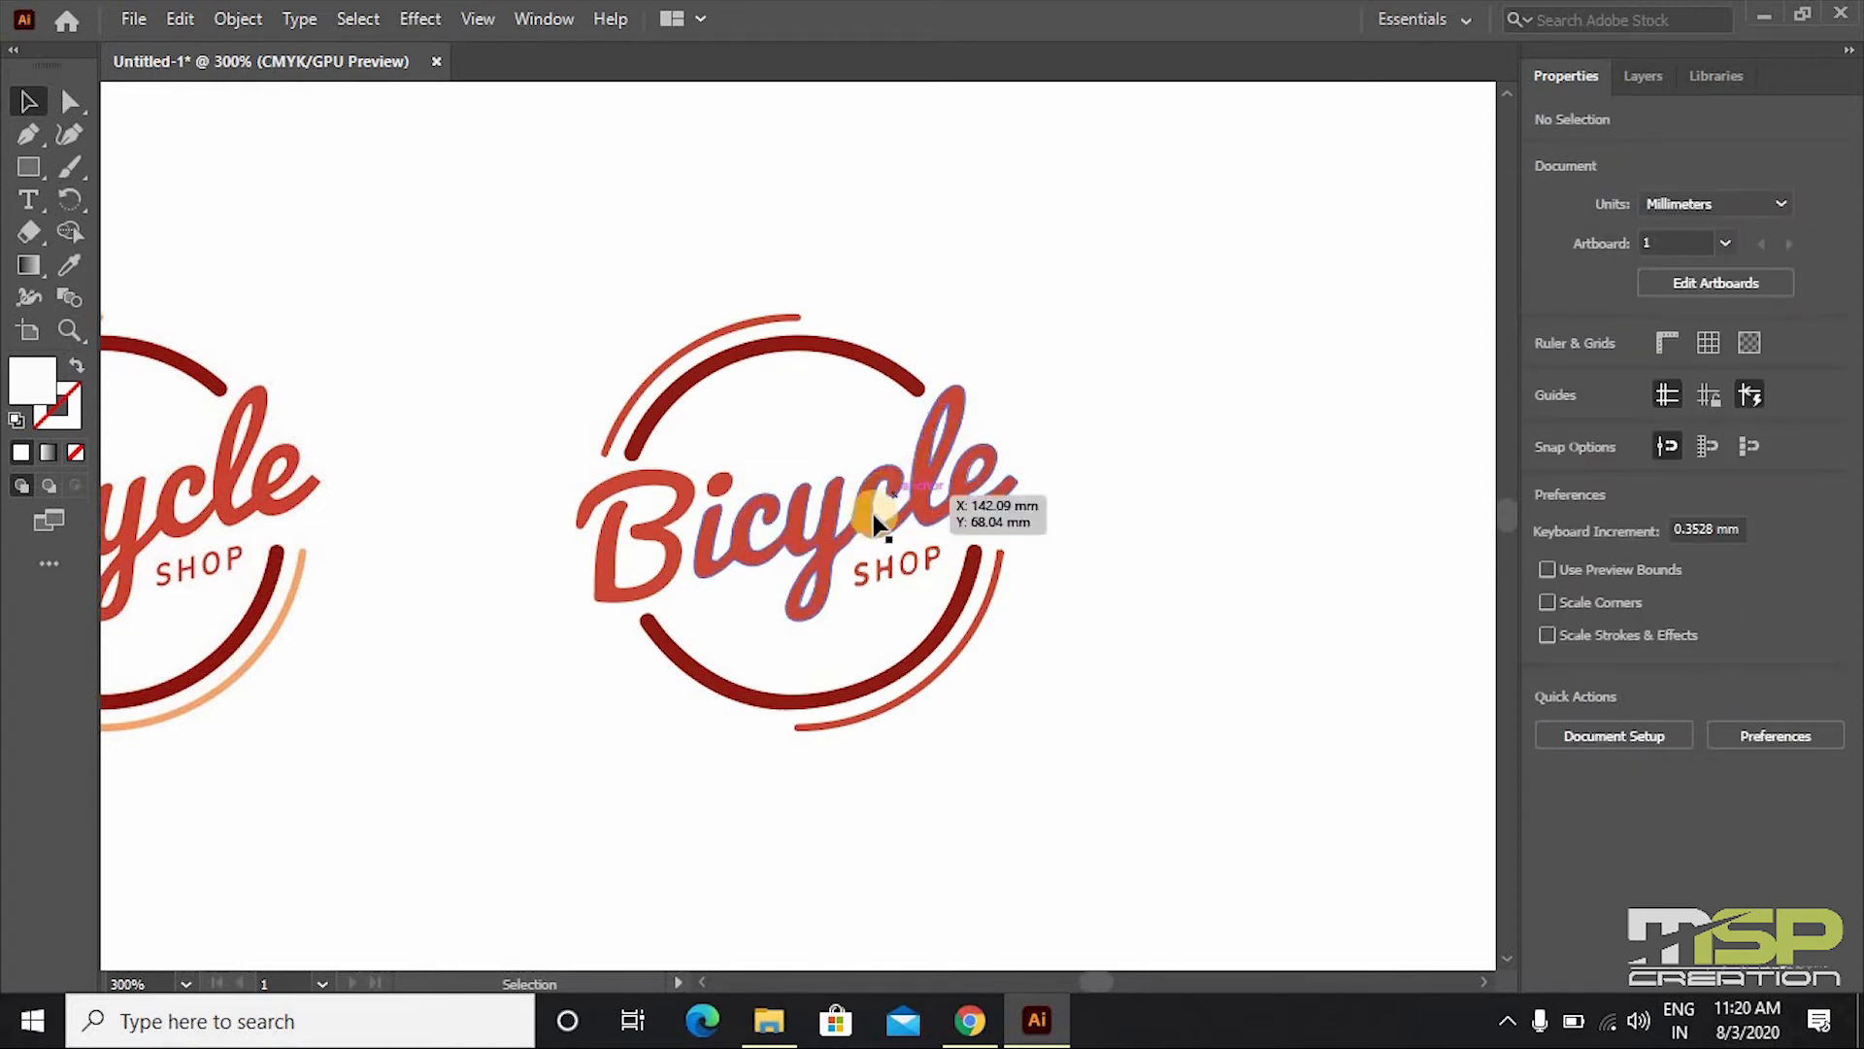
{"action": "left_click", "coordinate": [806, 600]}
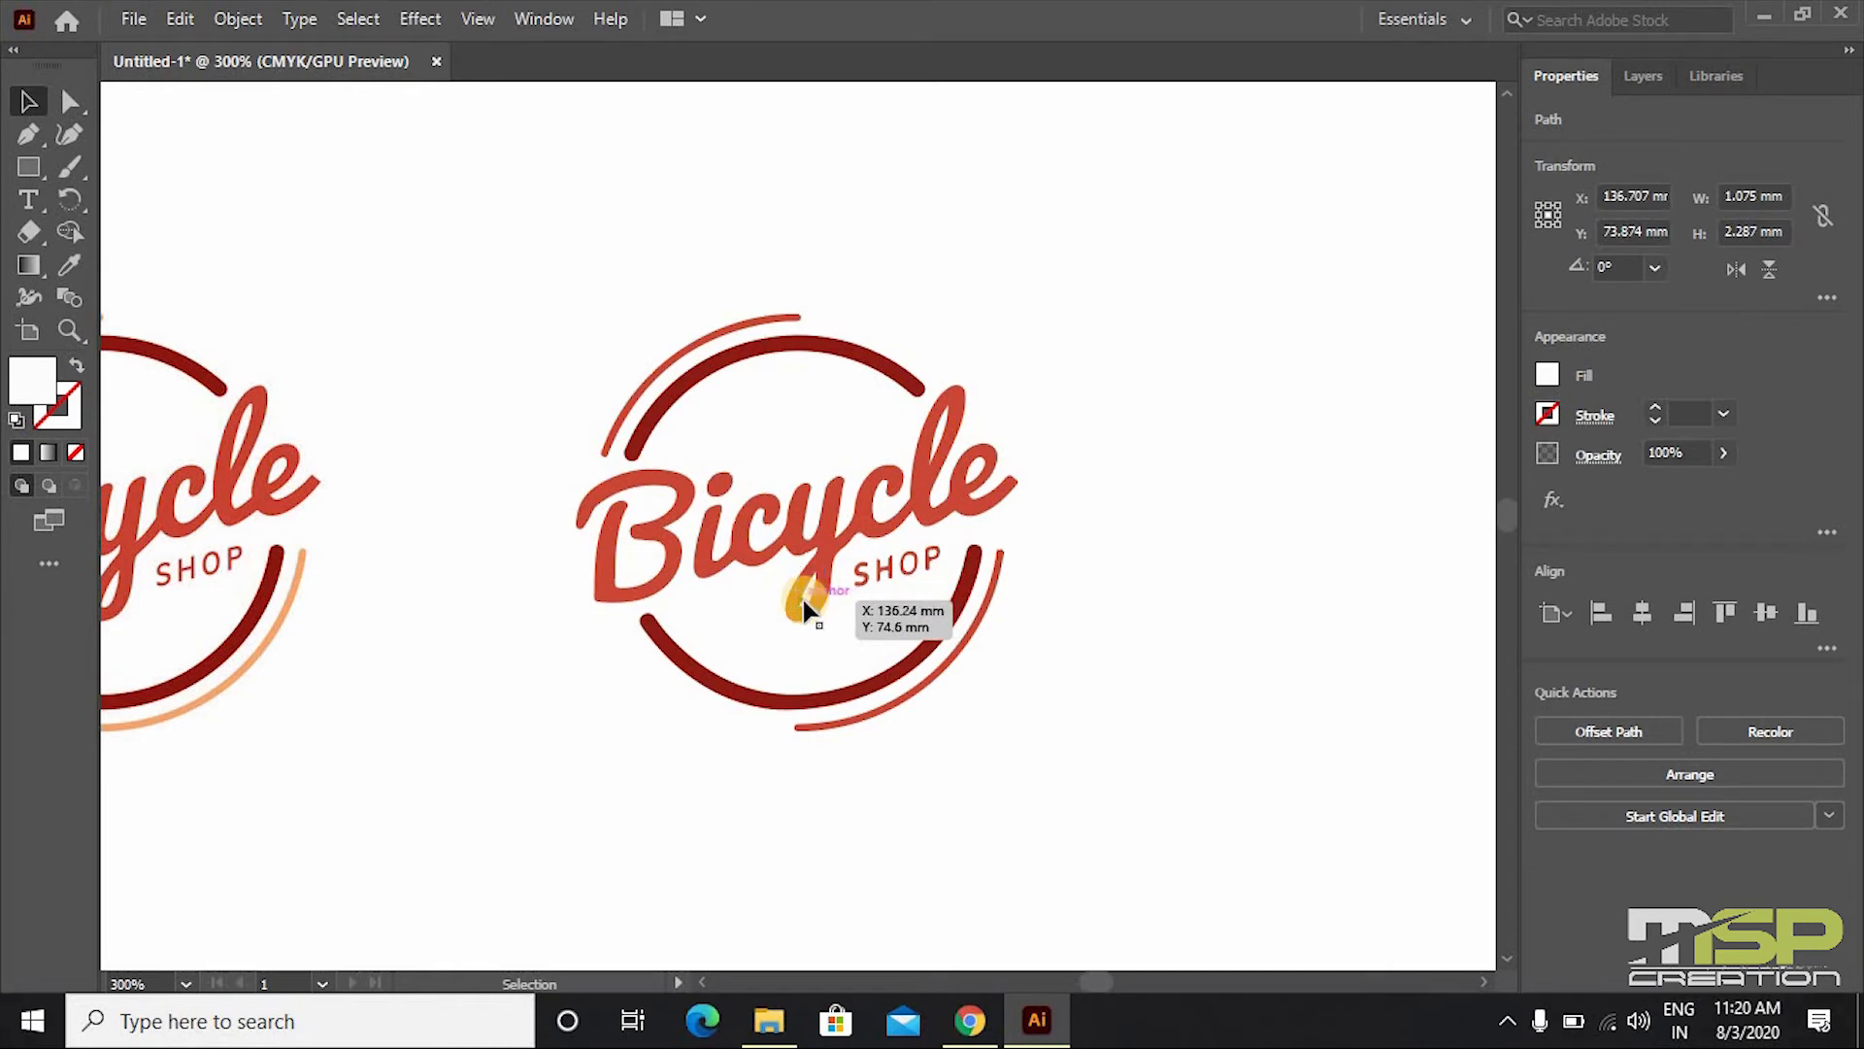
{"action": "key", "text": "Delete"}
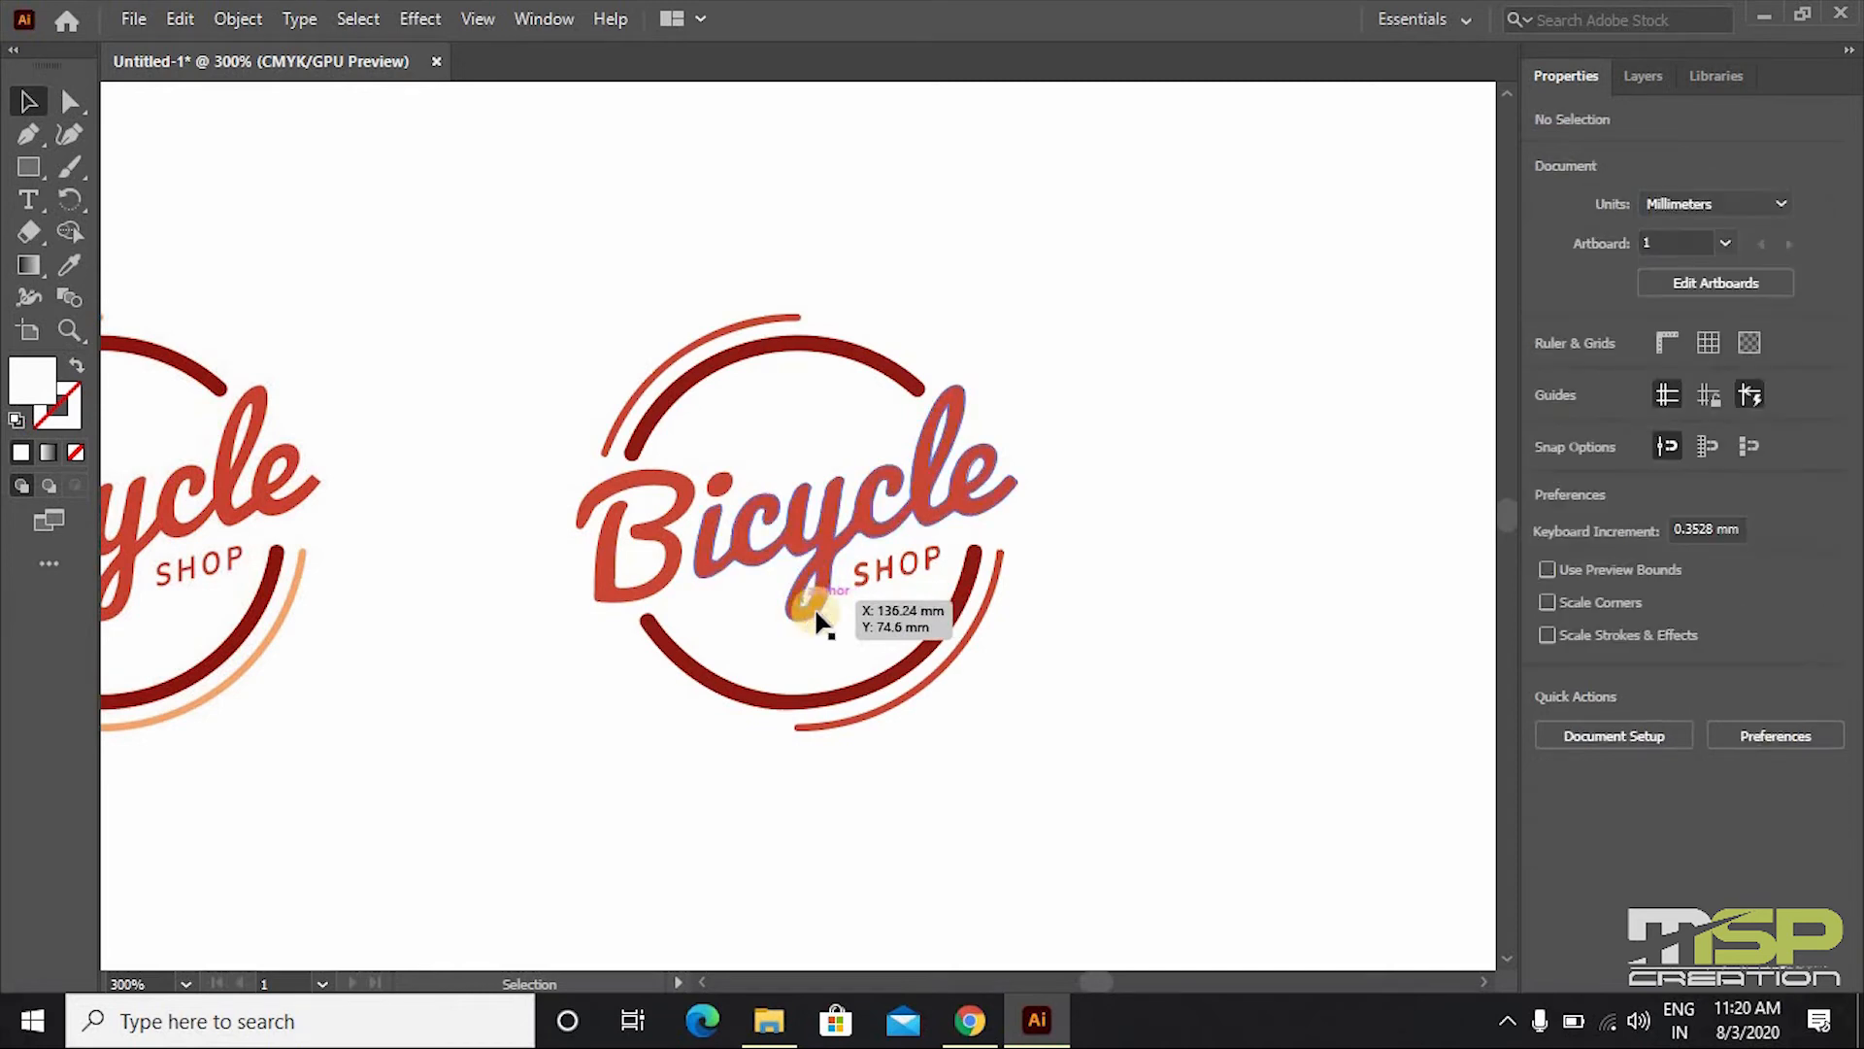
{"action": "left_click", "coordinate": [975, 462]}
{"action": "key", "text": "Delete"}
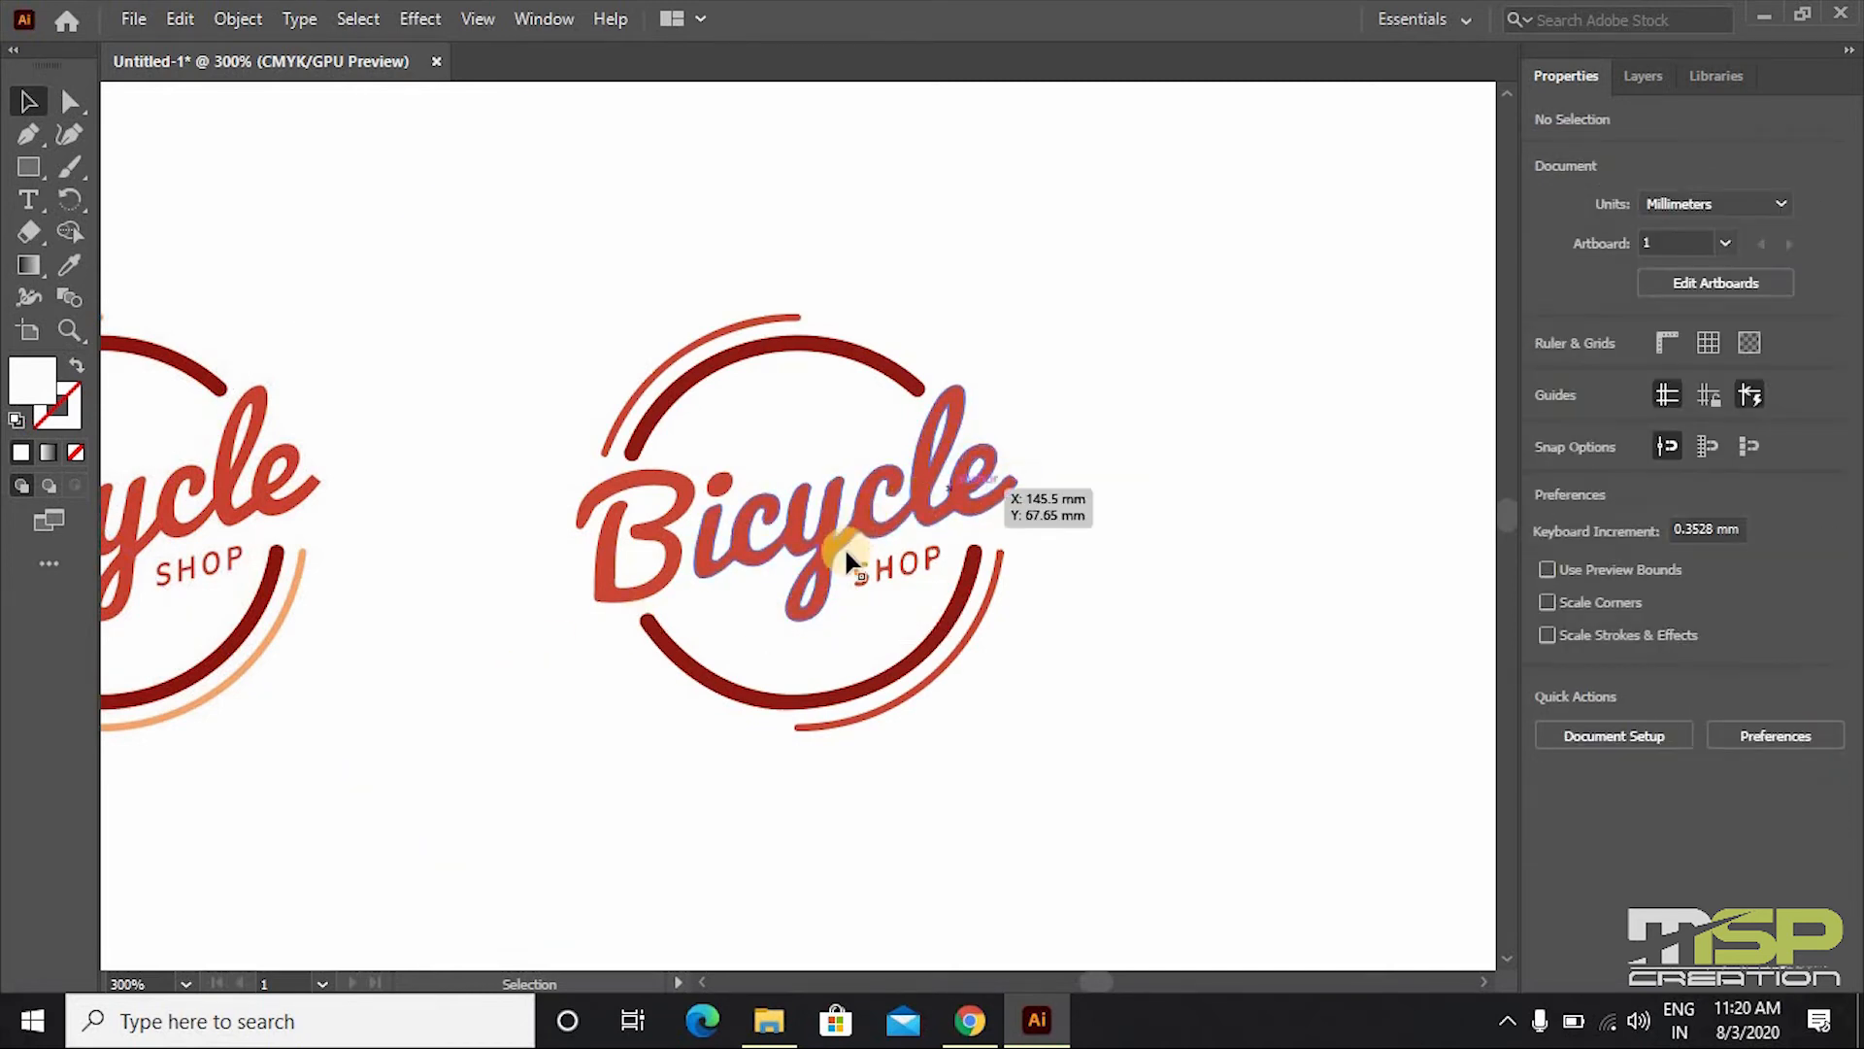
- Delete the white filler shapes inside the O and P of the traced word "SHOP"
{"action": "left_click", "coordinate": [966, 587]}
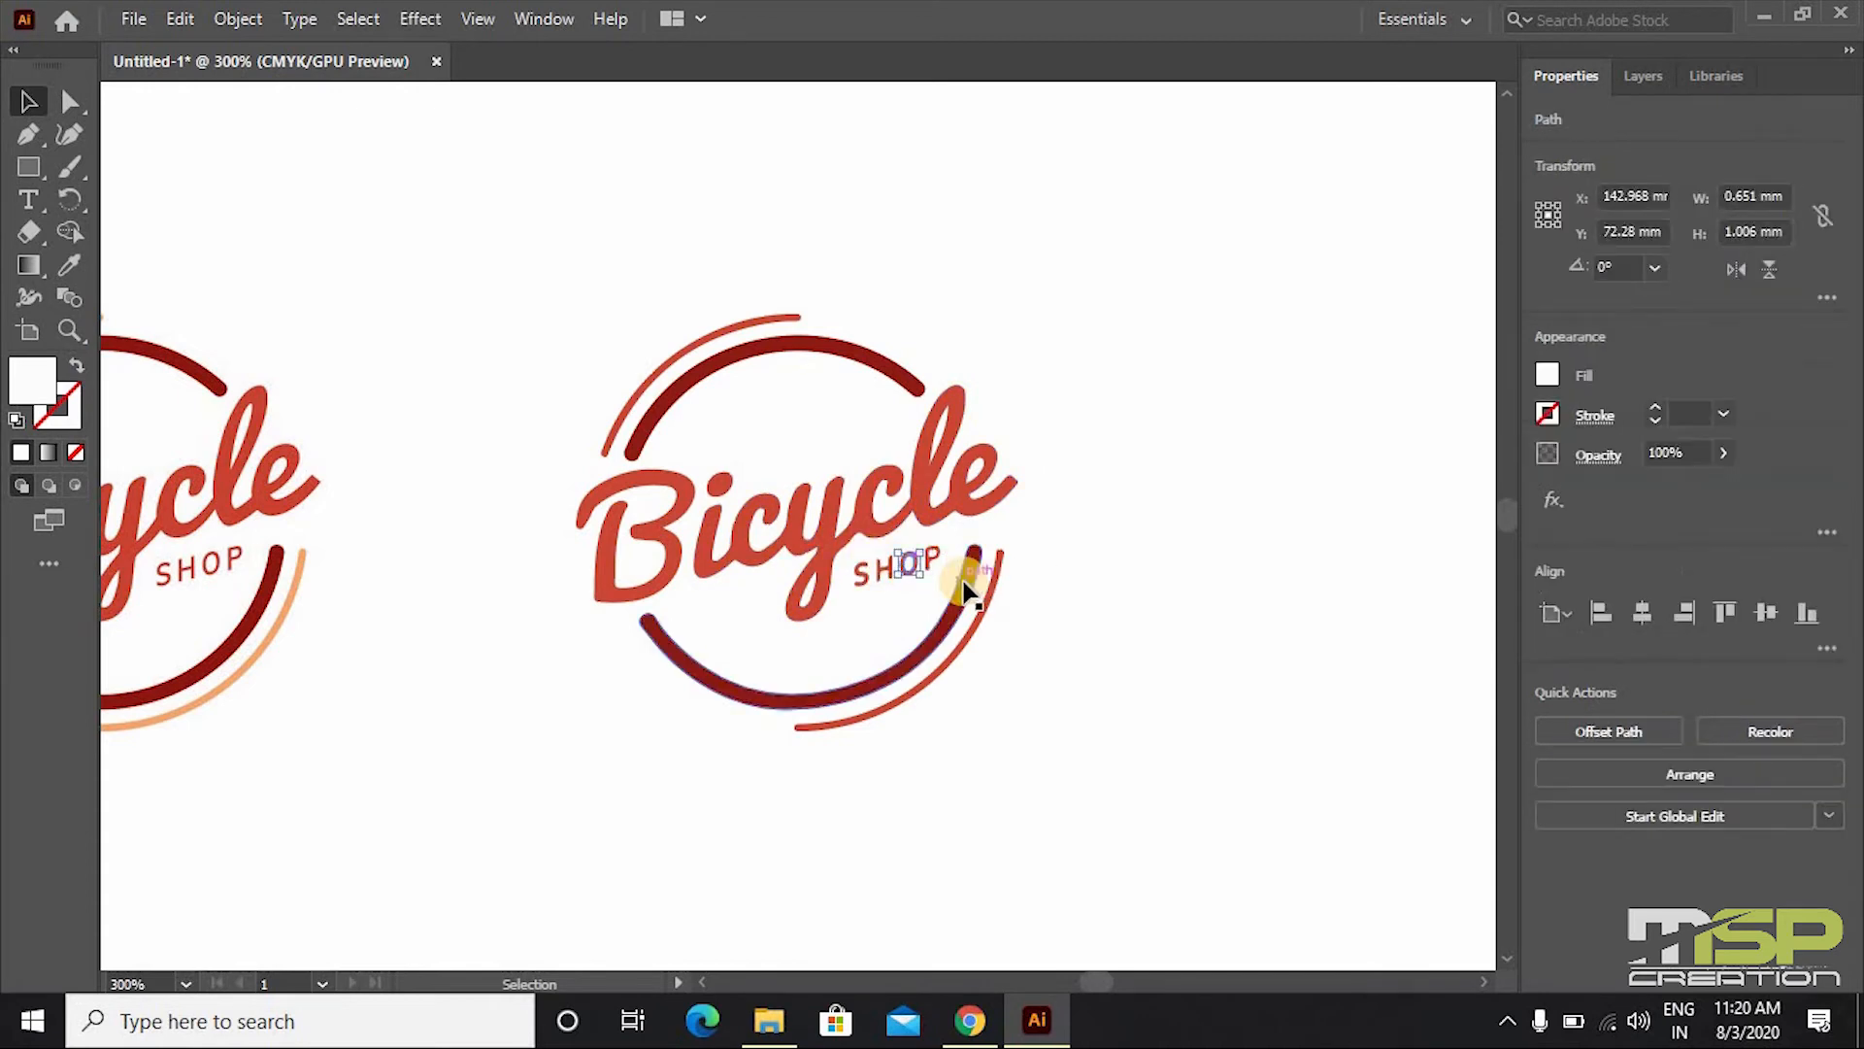
{"action": "key", "text": "Delete"}
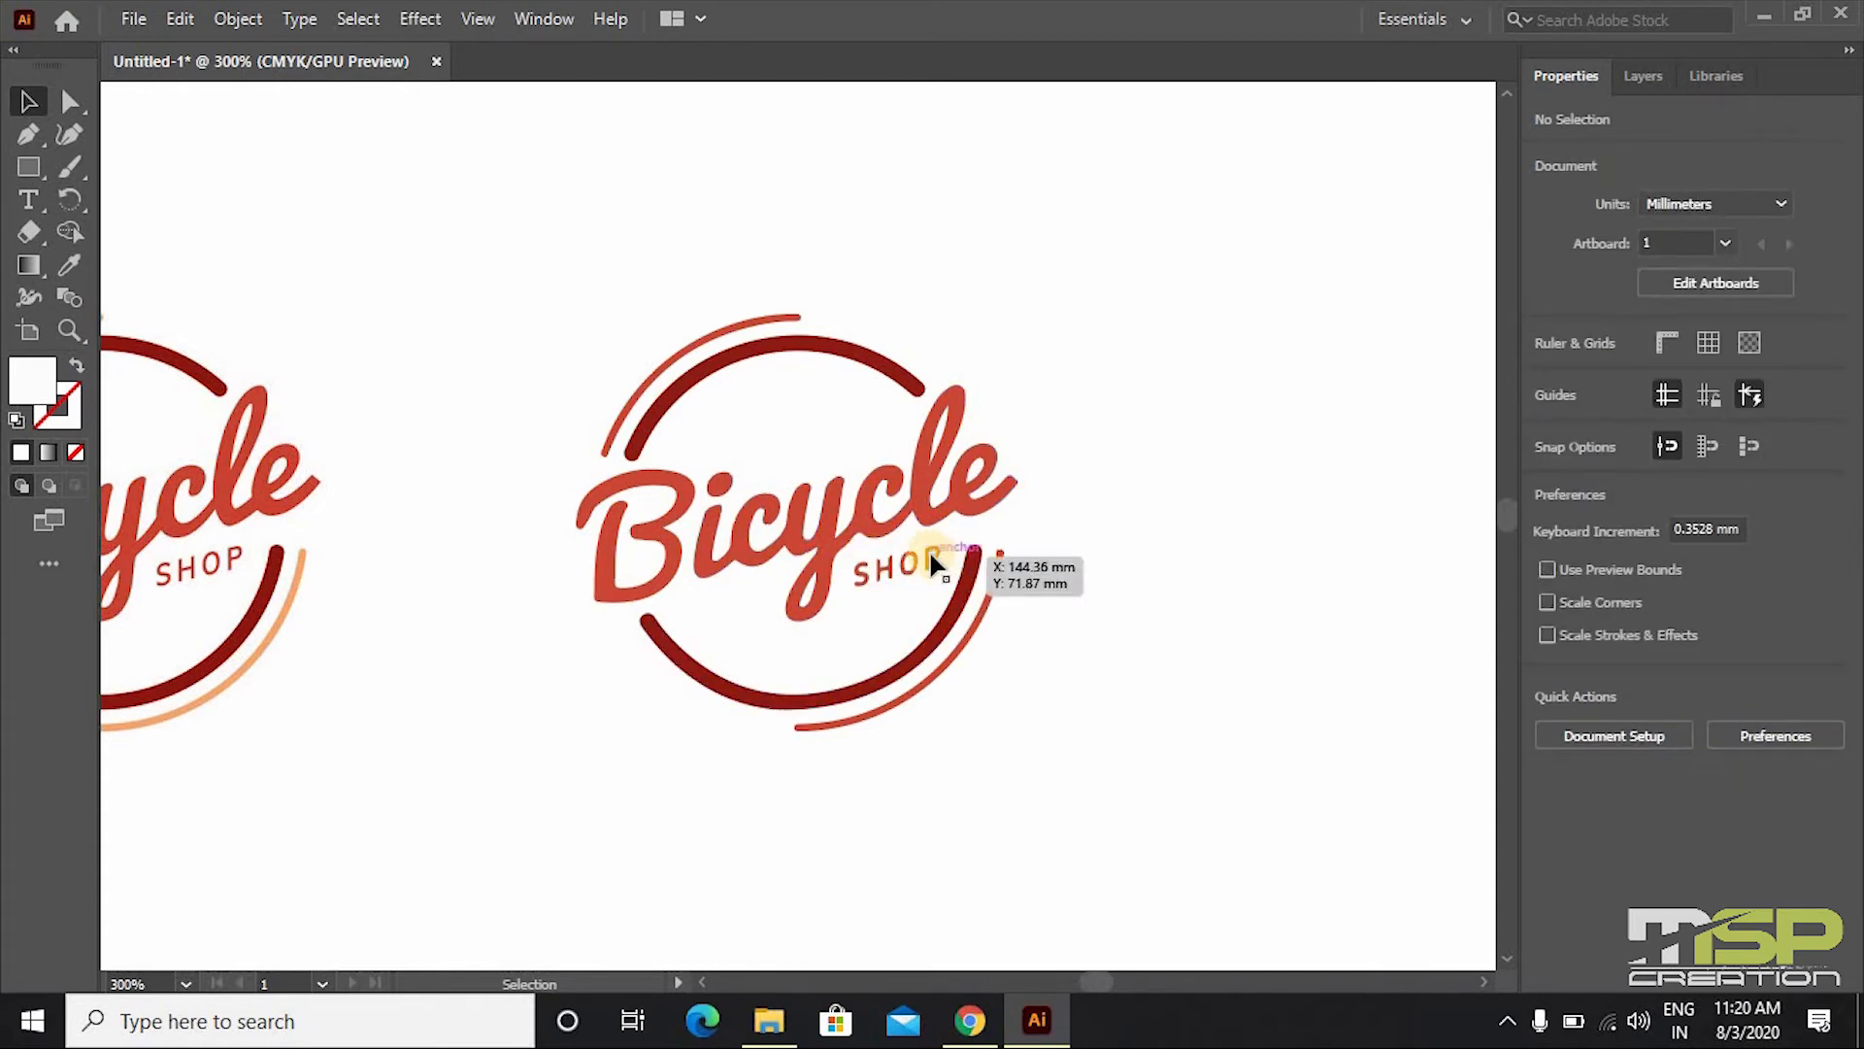
{"action": "left_click", "coordinate": [934, 554]}
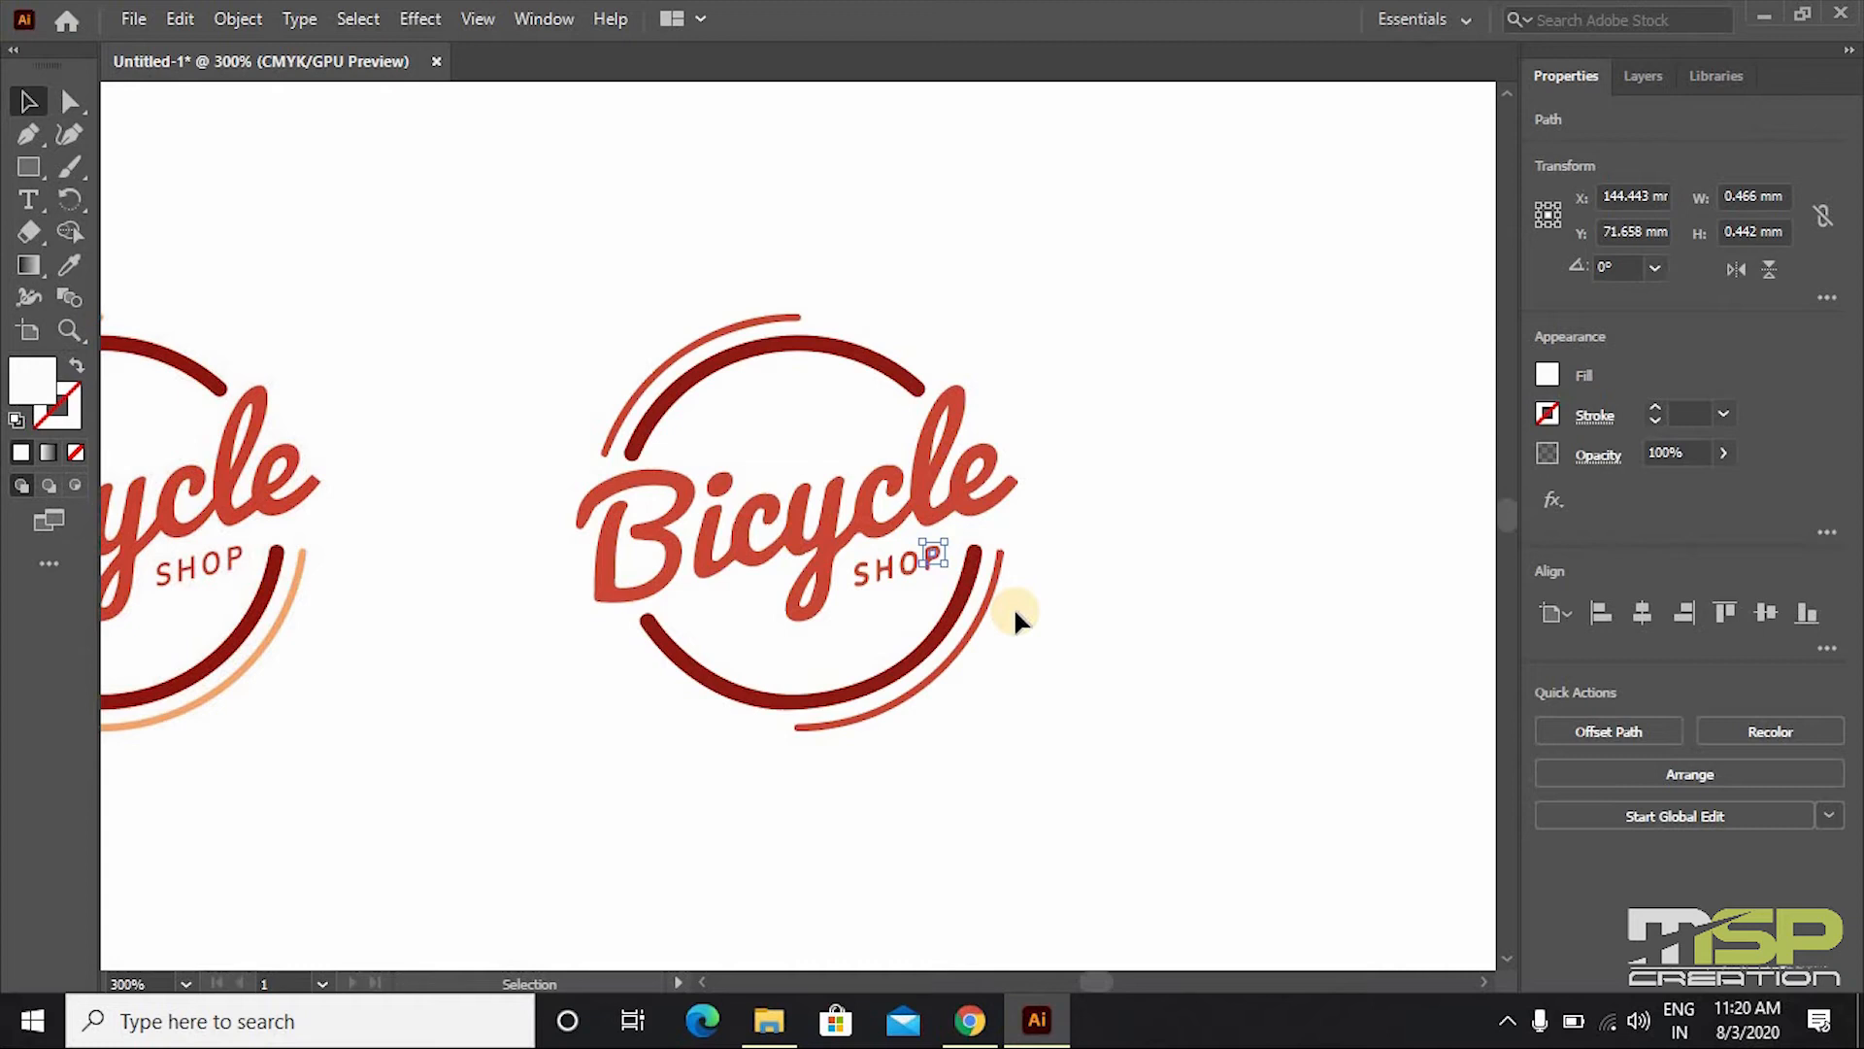
{"action": "key", "text": "Delete"}
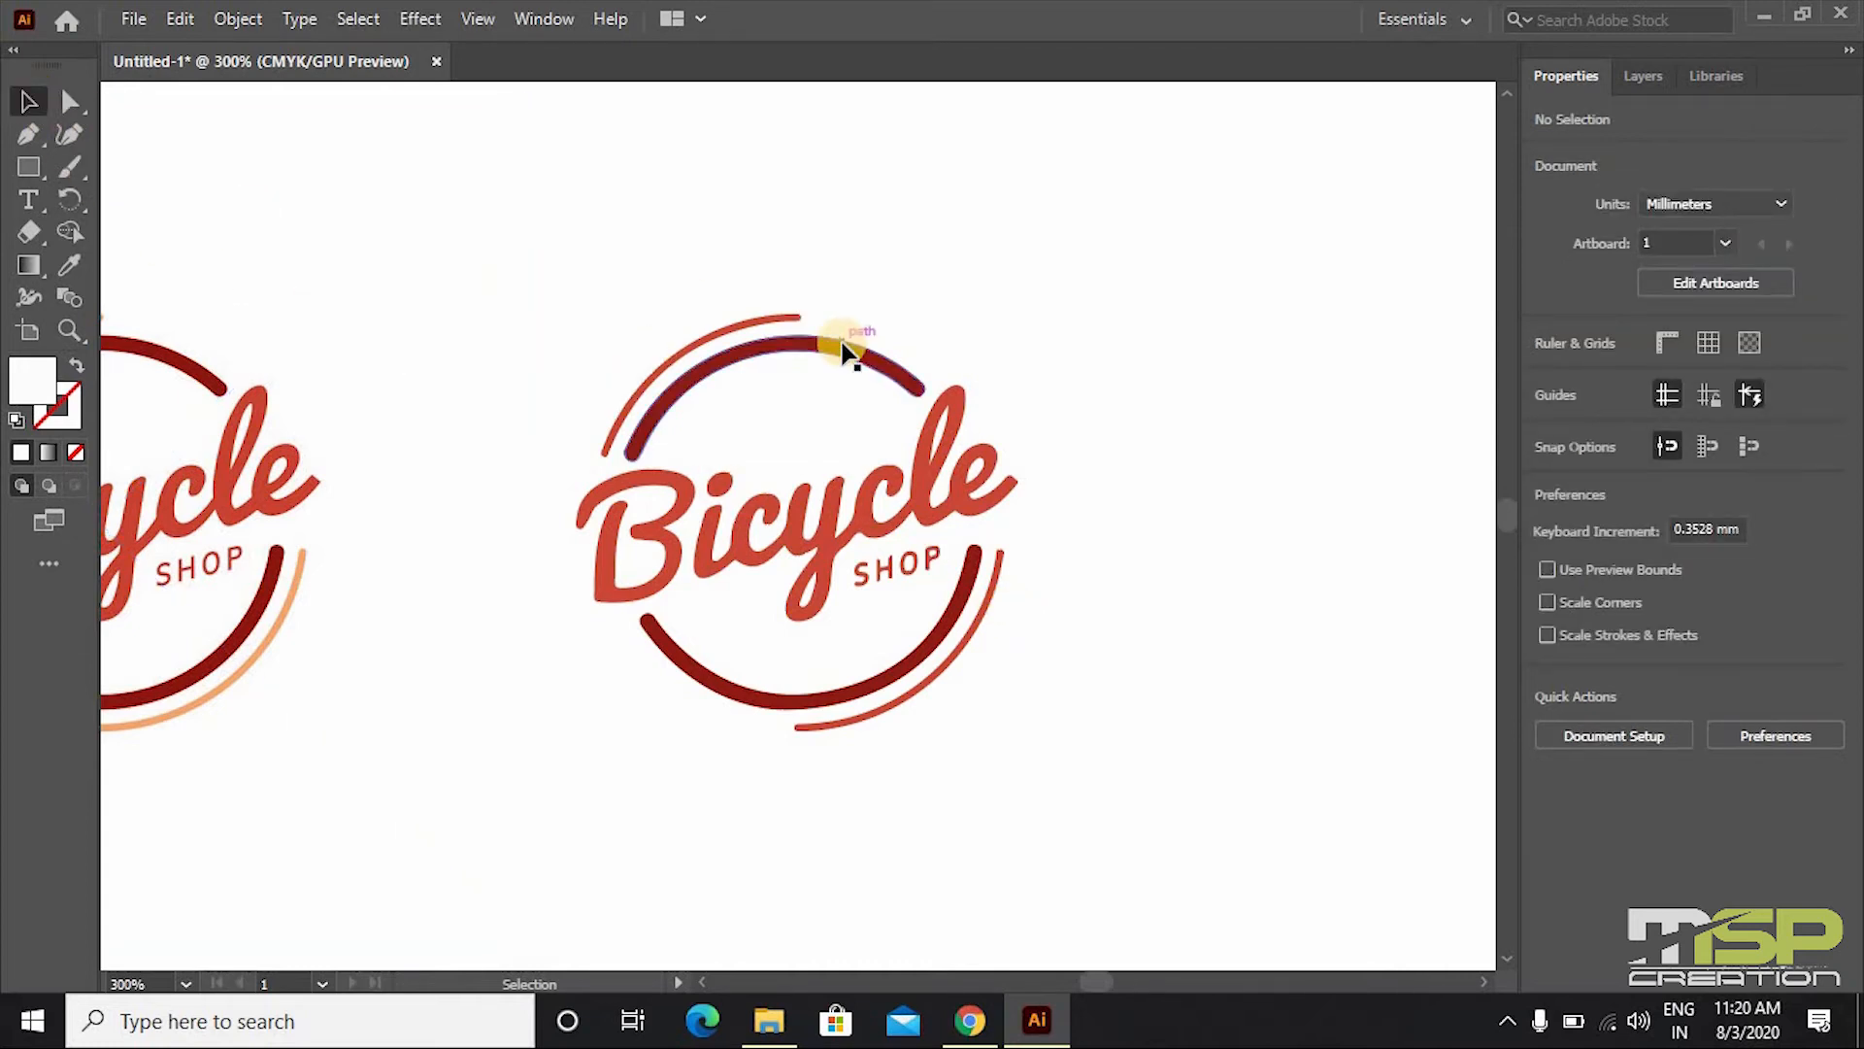
- Compare the edges of the traced lettering with those of the original logo image at 1600% magnification
{"action": "key", "text": "ctrl"}
{"action": "scroll", "coordinate": [845, 351], "scroll_direction": "up", "scroll_amount": 6}
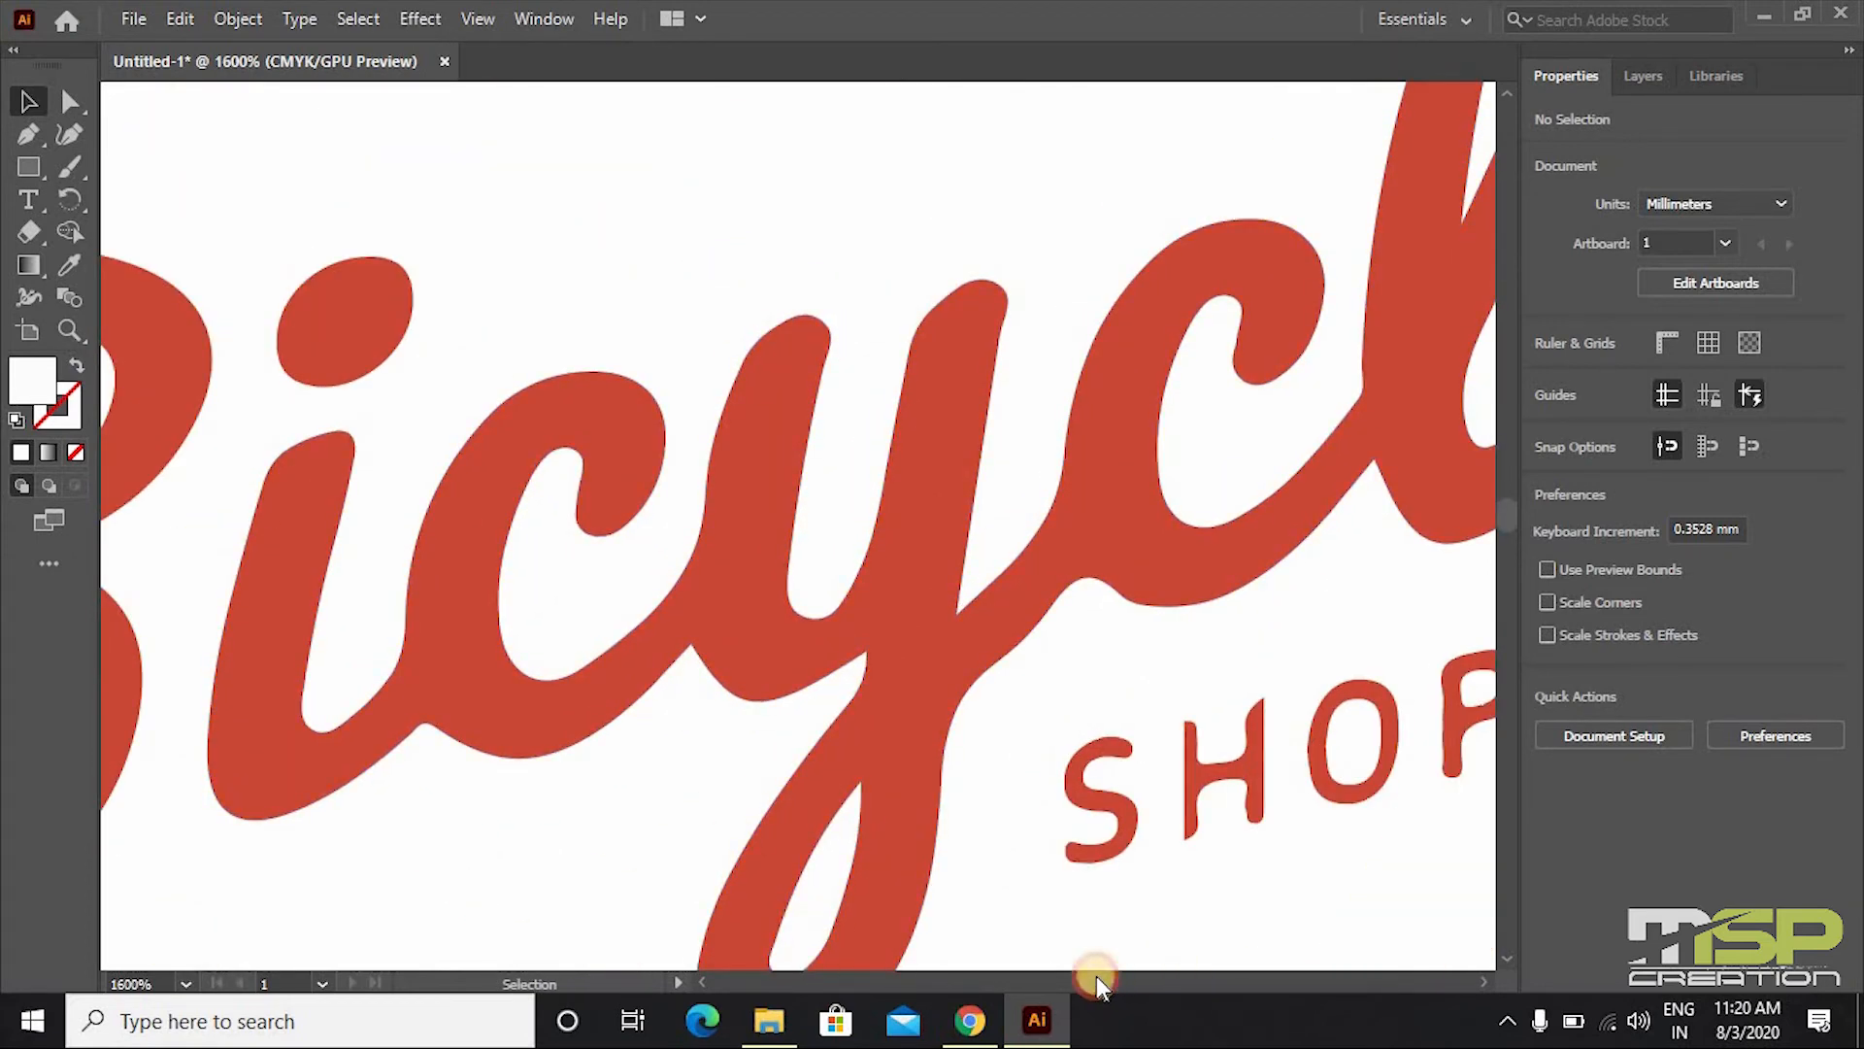
{"action": "left_click_drag", "start_coordinate": [1105, 977], "coordinate": [1105, 966]}
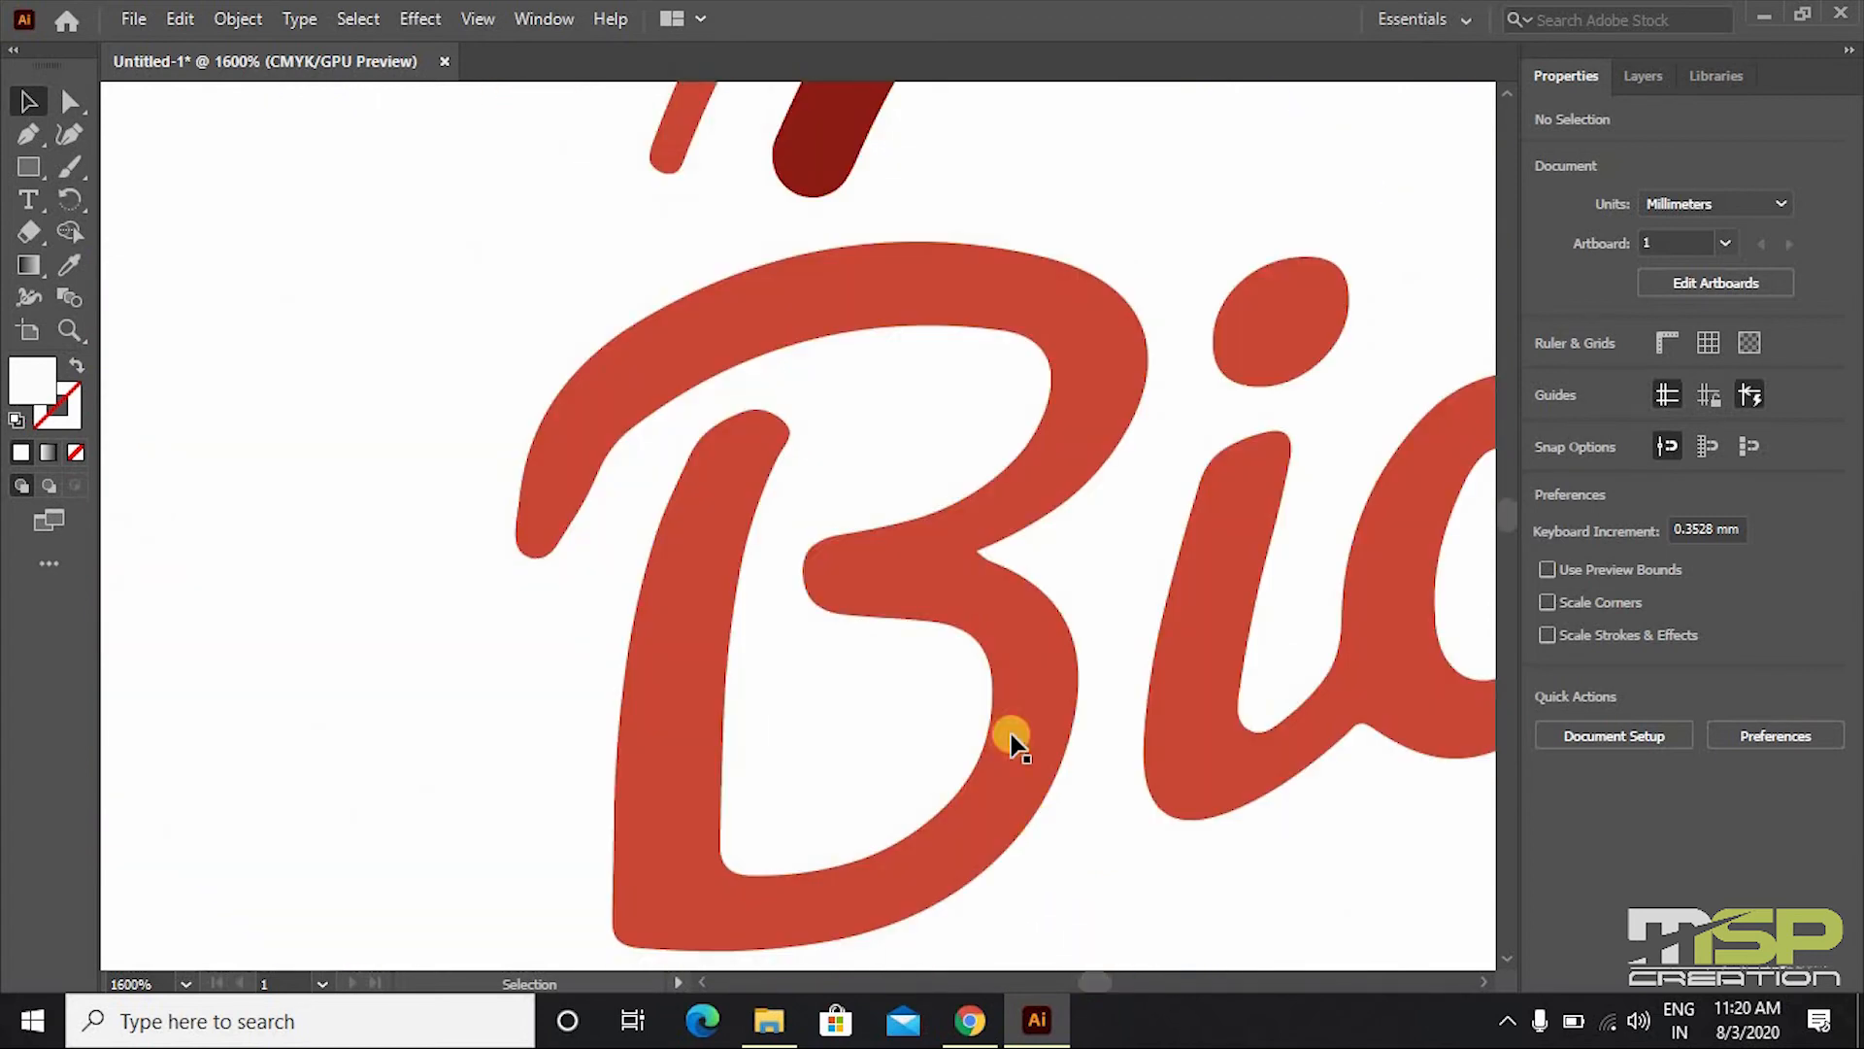
{"action": "scroll", "coordinate": [691, 651], "scroll_direction": "down", "scroll_amount": 2}
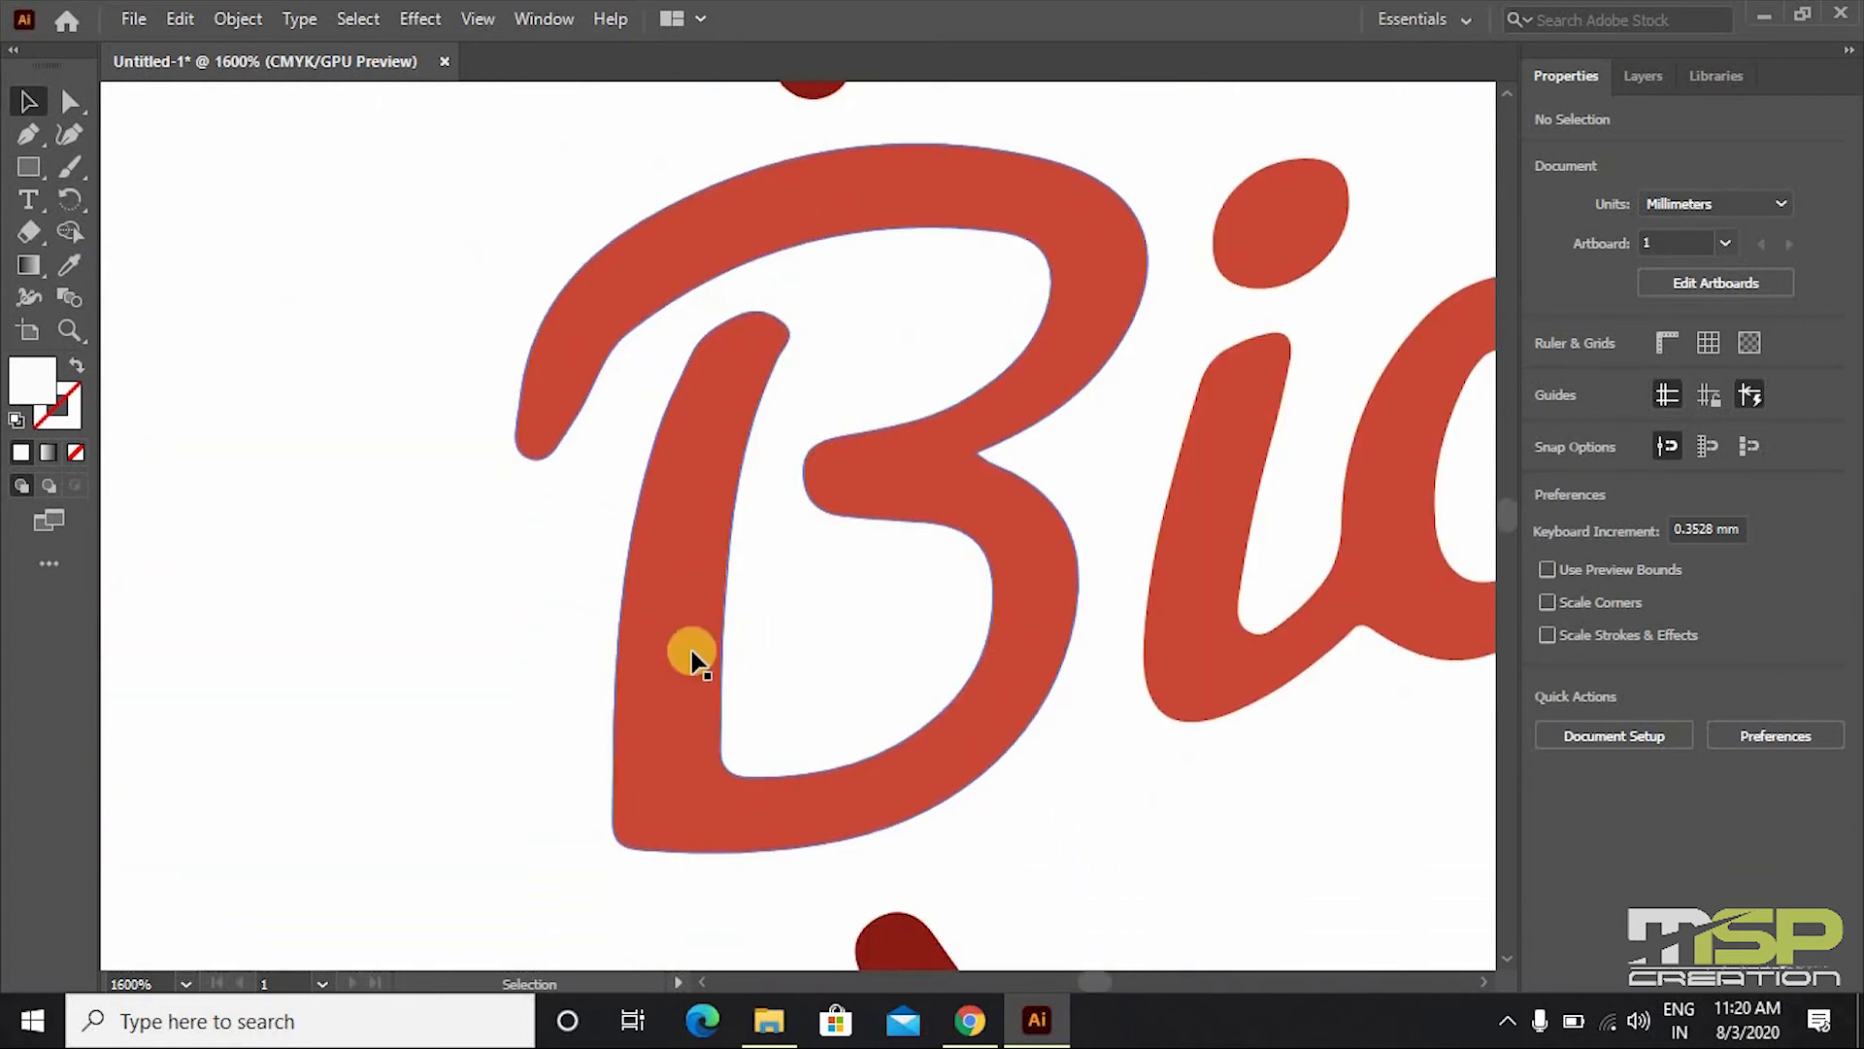
{"action": "left_click", "coordinate": [703, 981]}
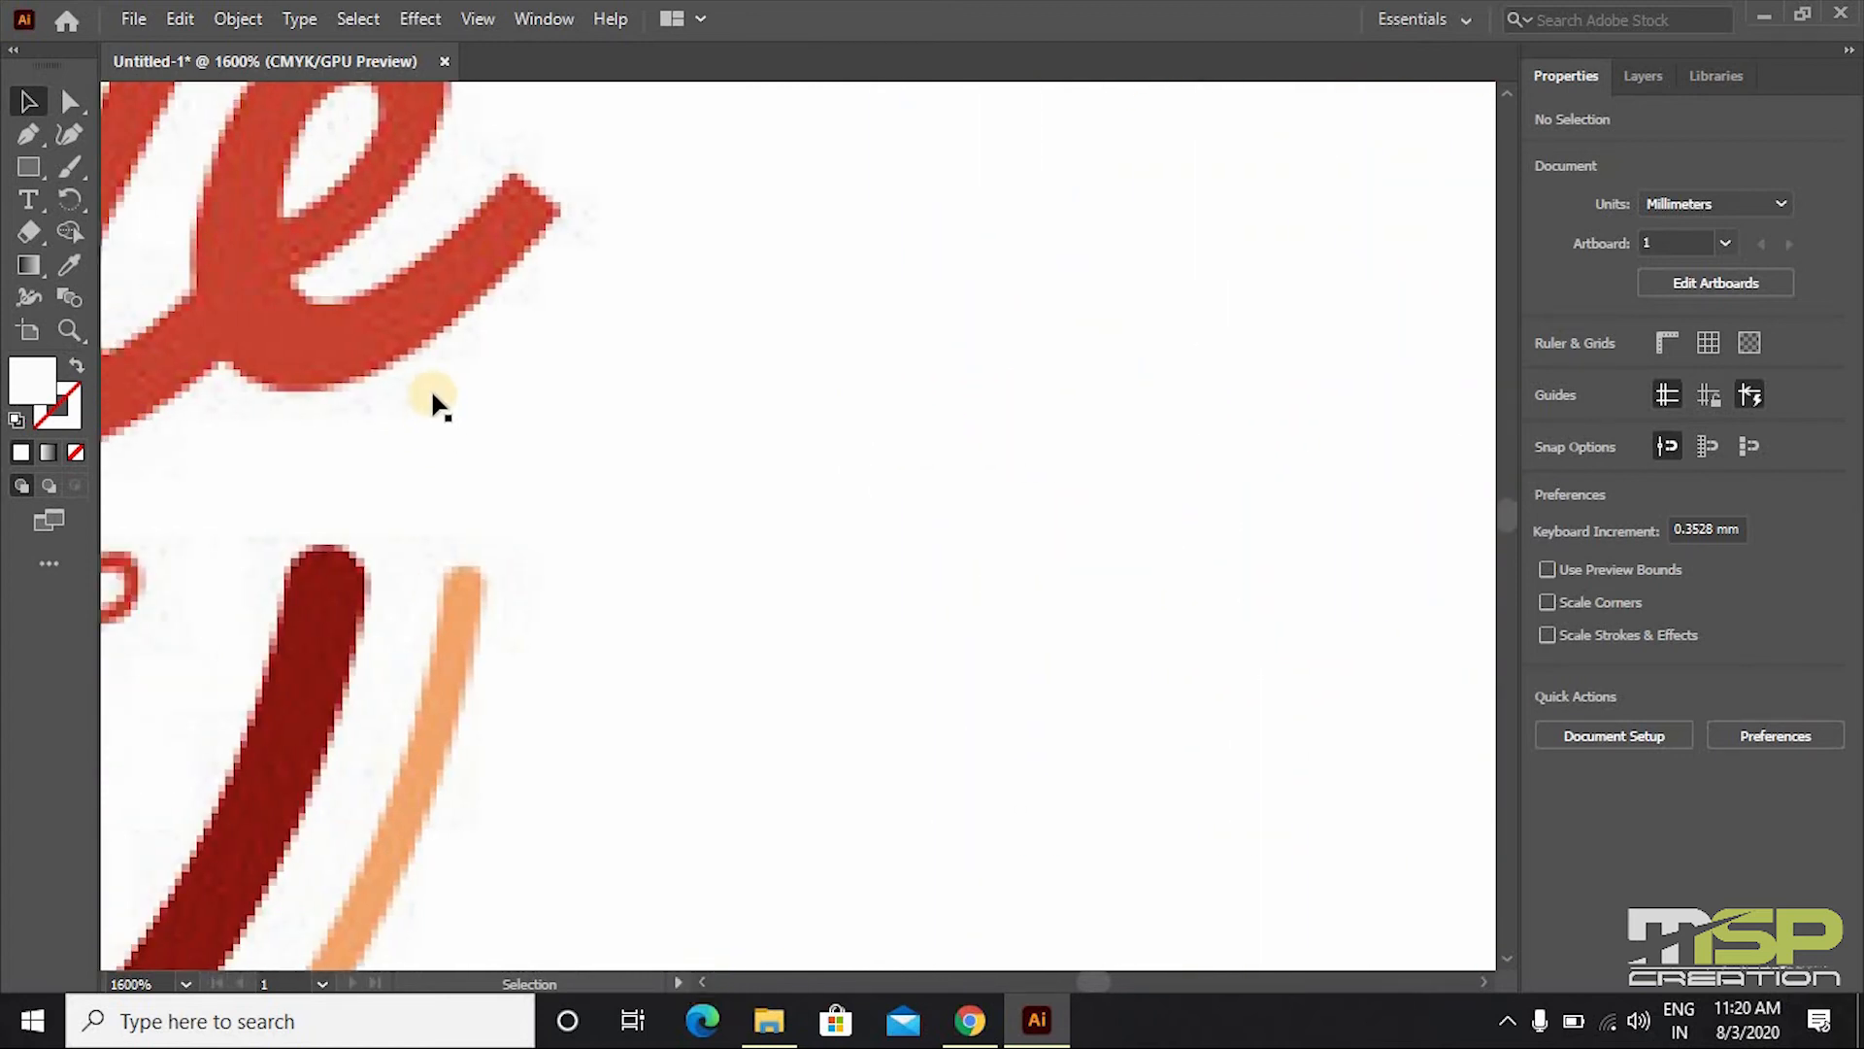
{"action": "left_click", "coordinate": [1487, 983]}
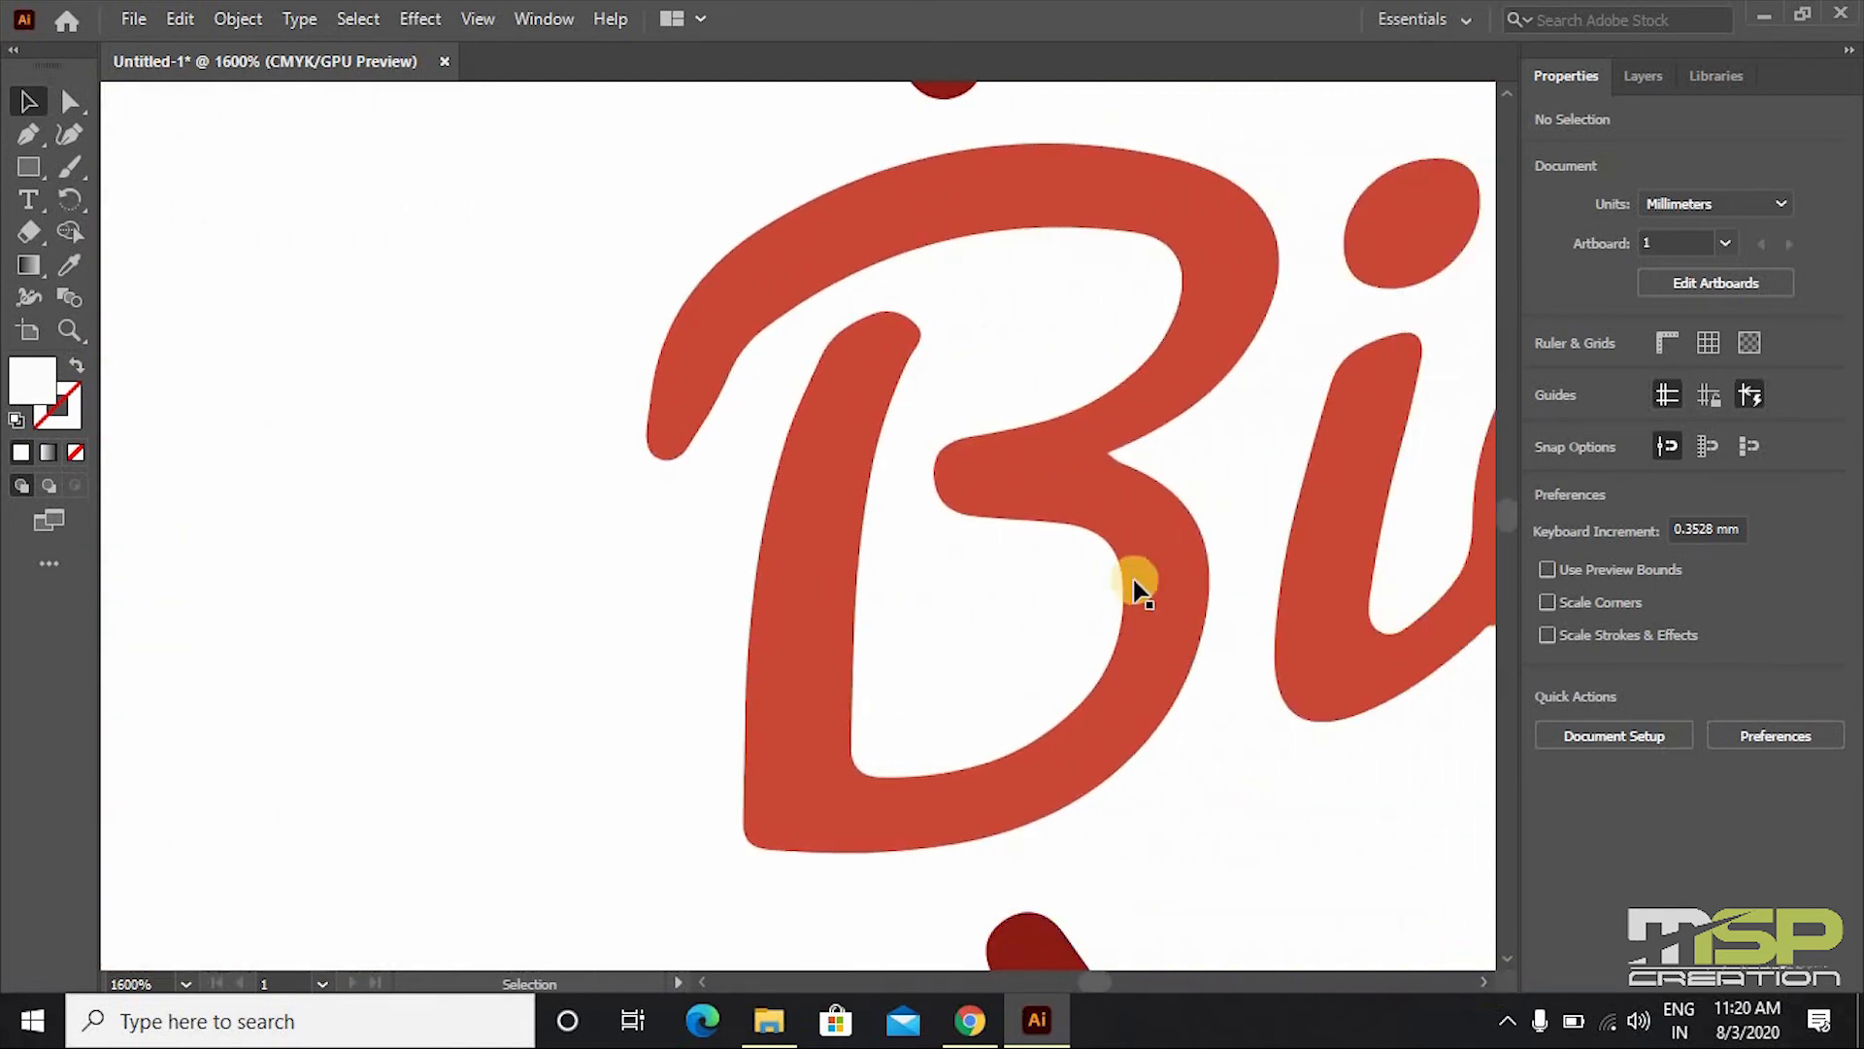
- Inspect the anchor points of the traced letter B and the outlines of the whole traced logo
{"action": "left_click", "coordinate": [1074, 497]}
{"action": "key", "text": "a"}
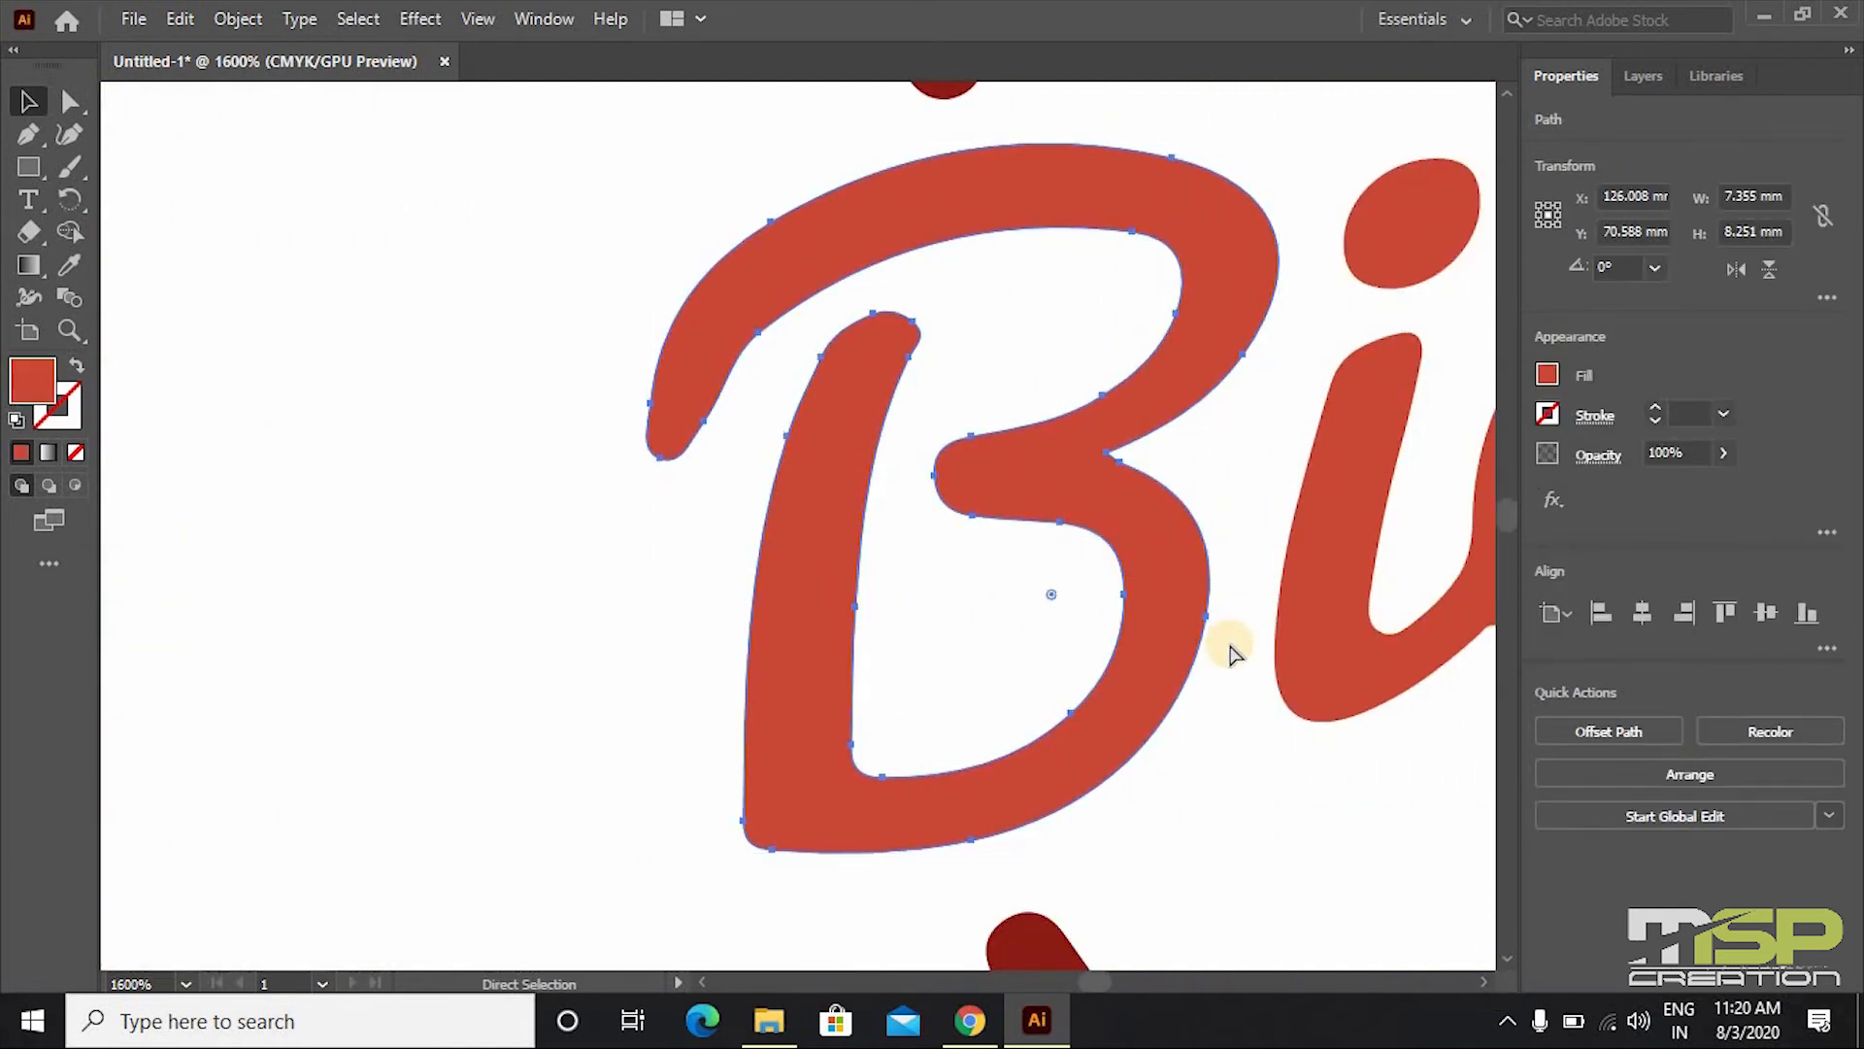
{"action": "key", "text": "ctrl+minus"}
{"action": "key", "text": "ctrl+minus"}
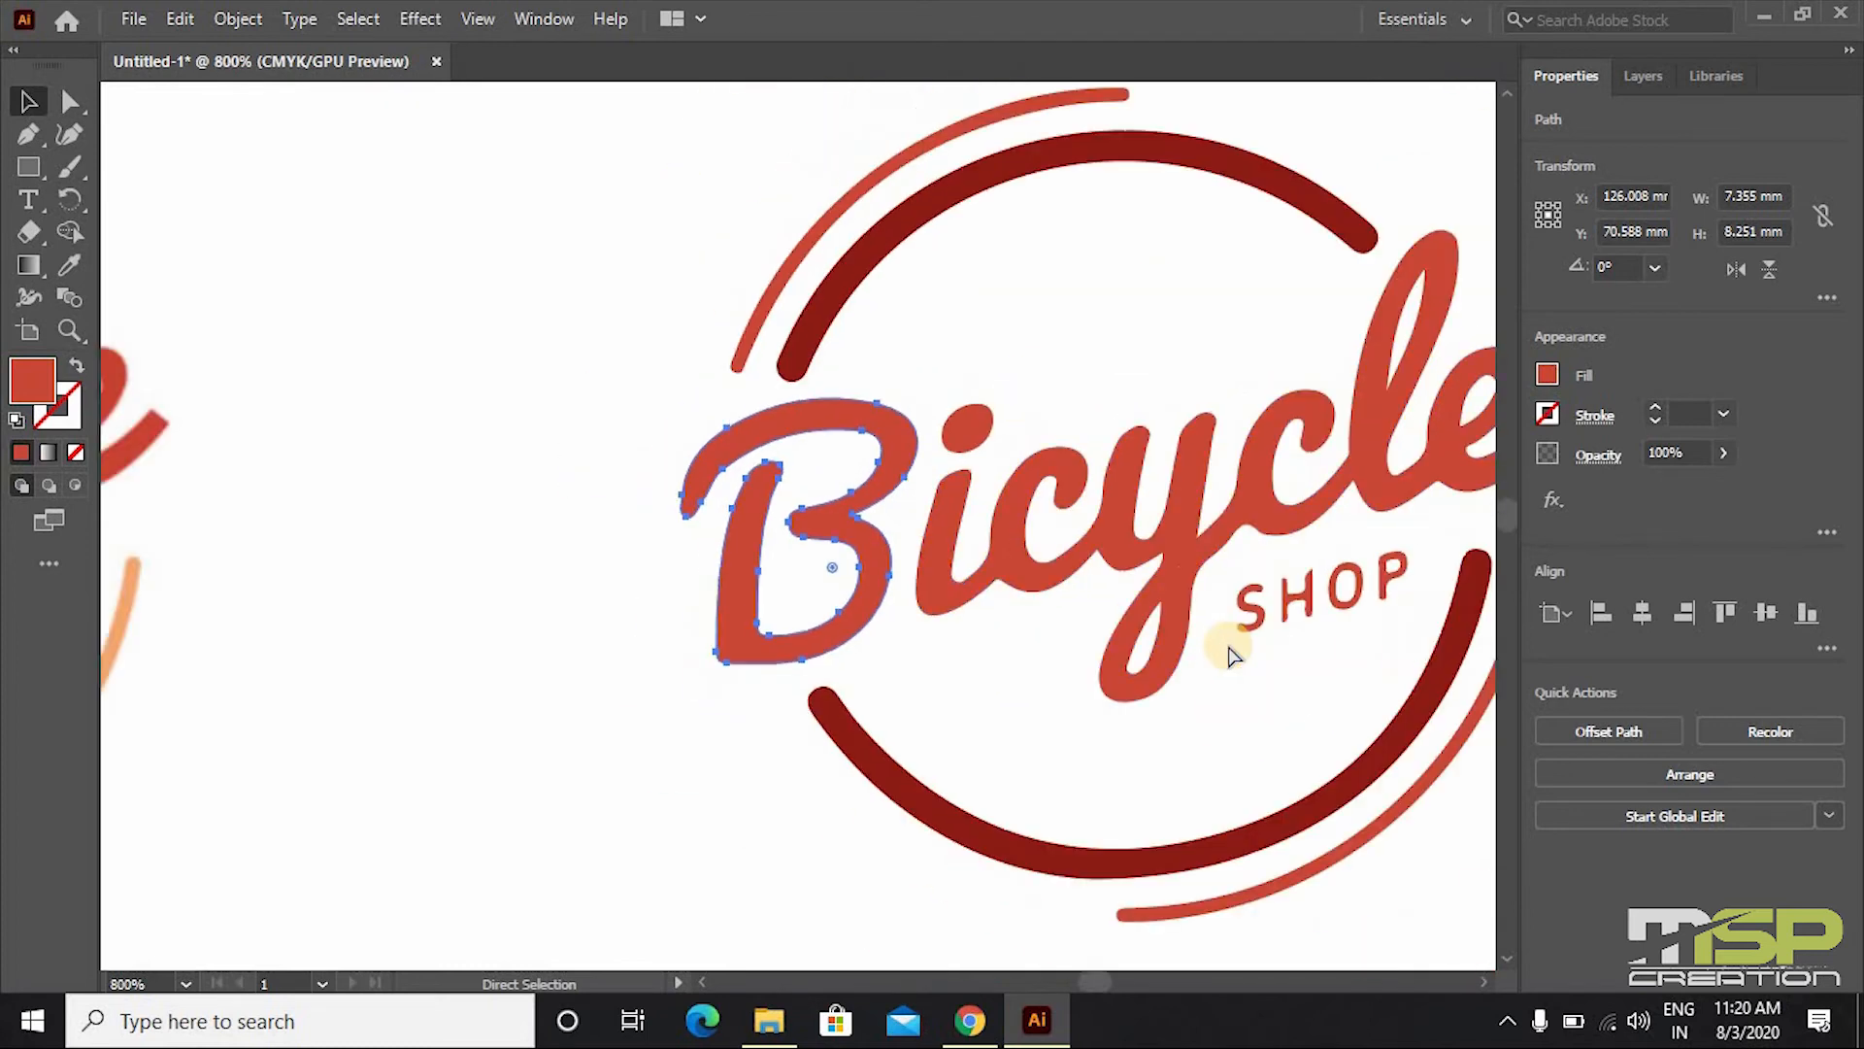
{"action": "key", "text": "ctrl+minus"}
{"action": "key", "text": "ctrl+plus"}
{"action": "key", "text": "ctrl+plus"}
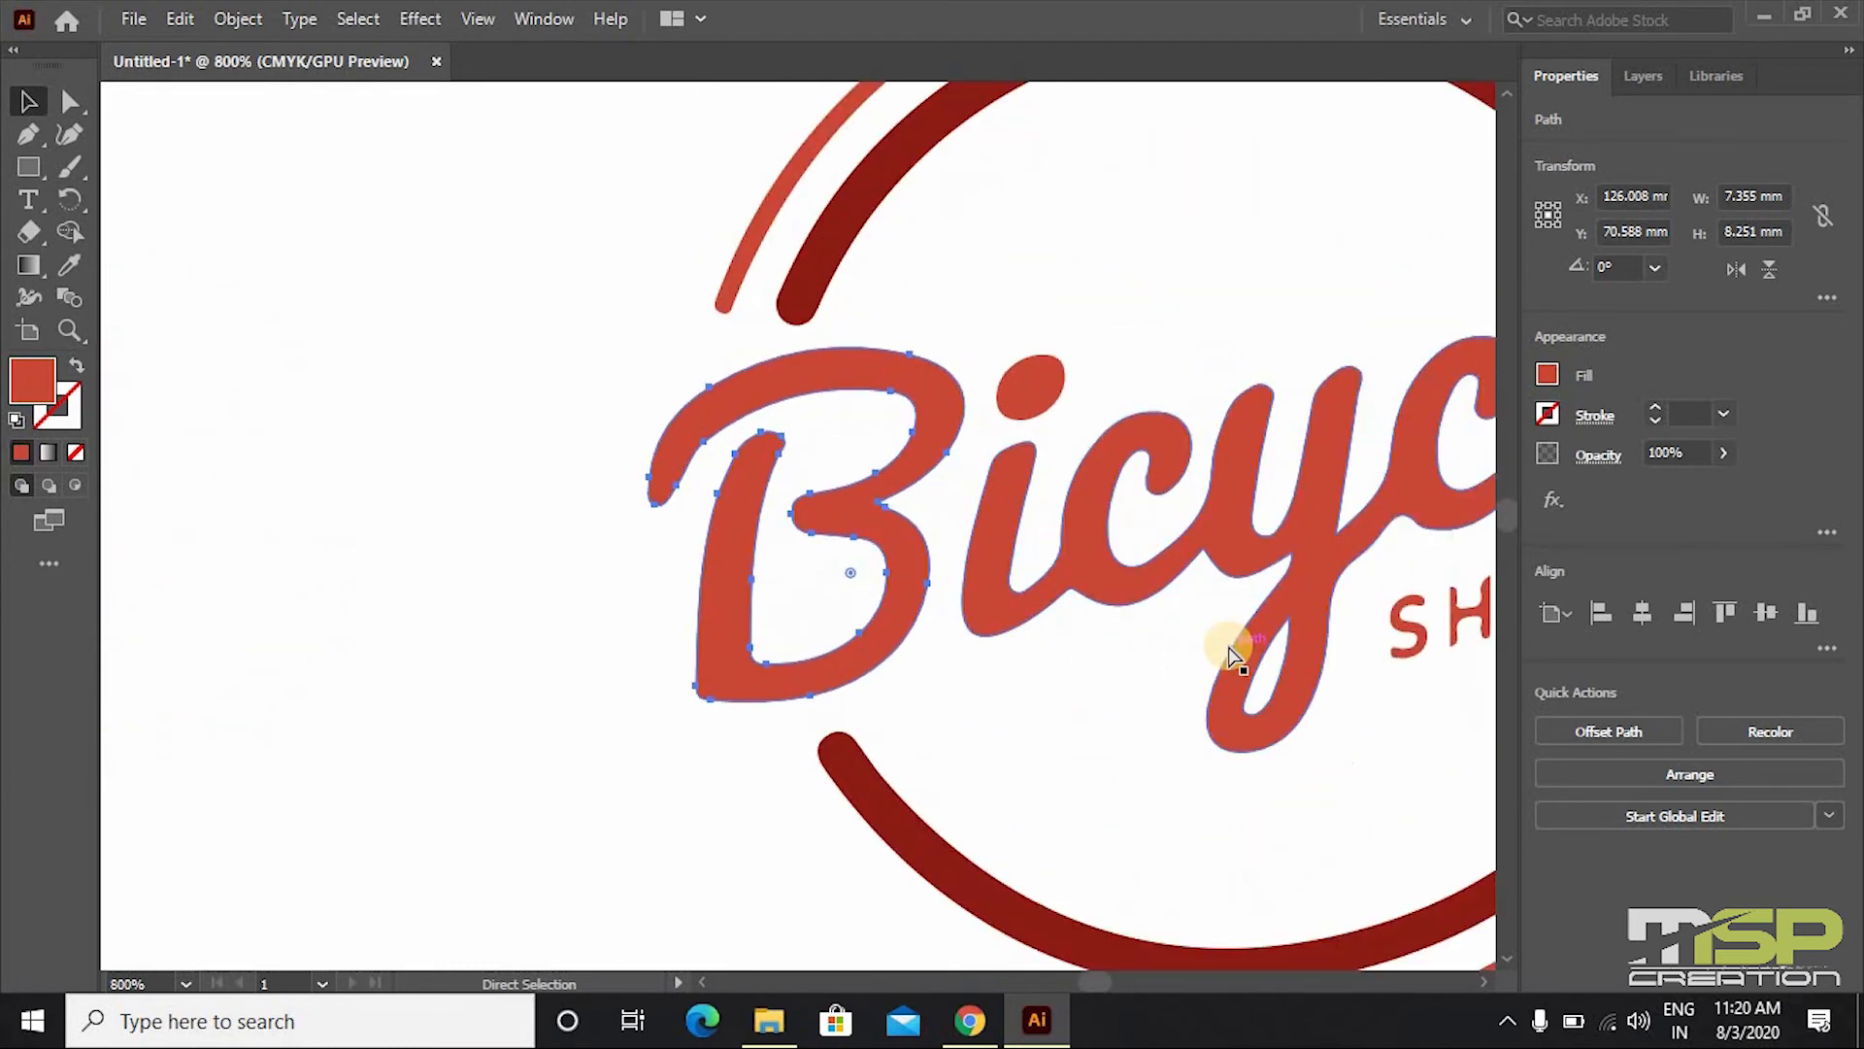
{"action": "key", "text": "ctrl+minus"}
{"action": "key", "text": "ctrl+minus"}
{"action": "key", "text": "ctrl+minus"}
{"action": "key", "text": "v"}
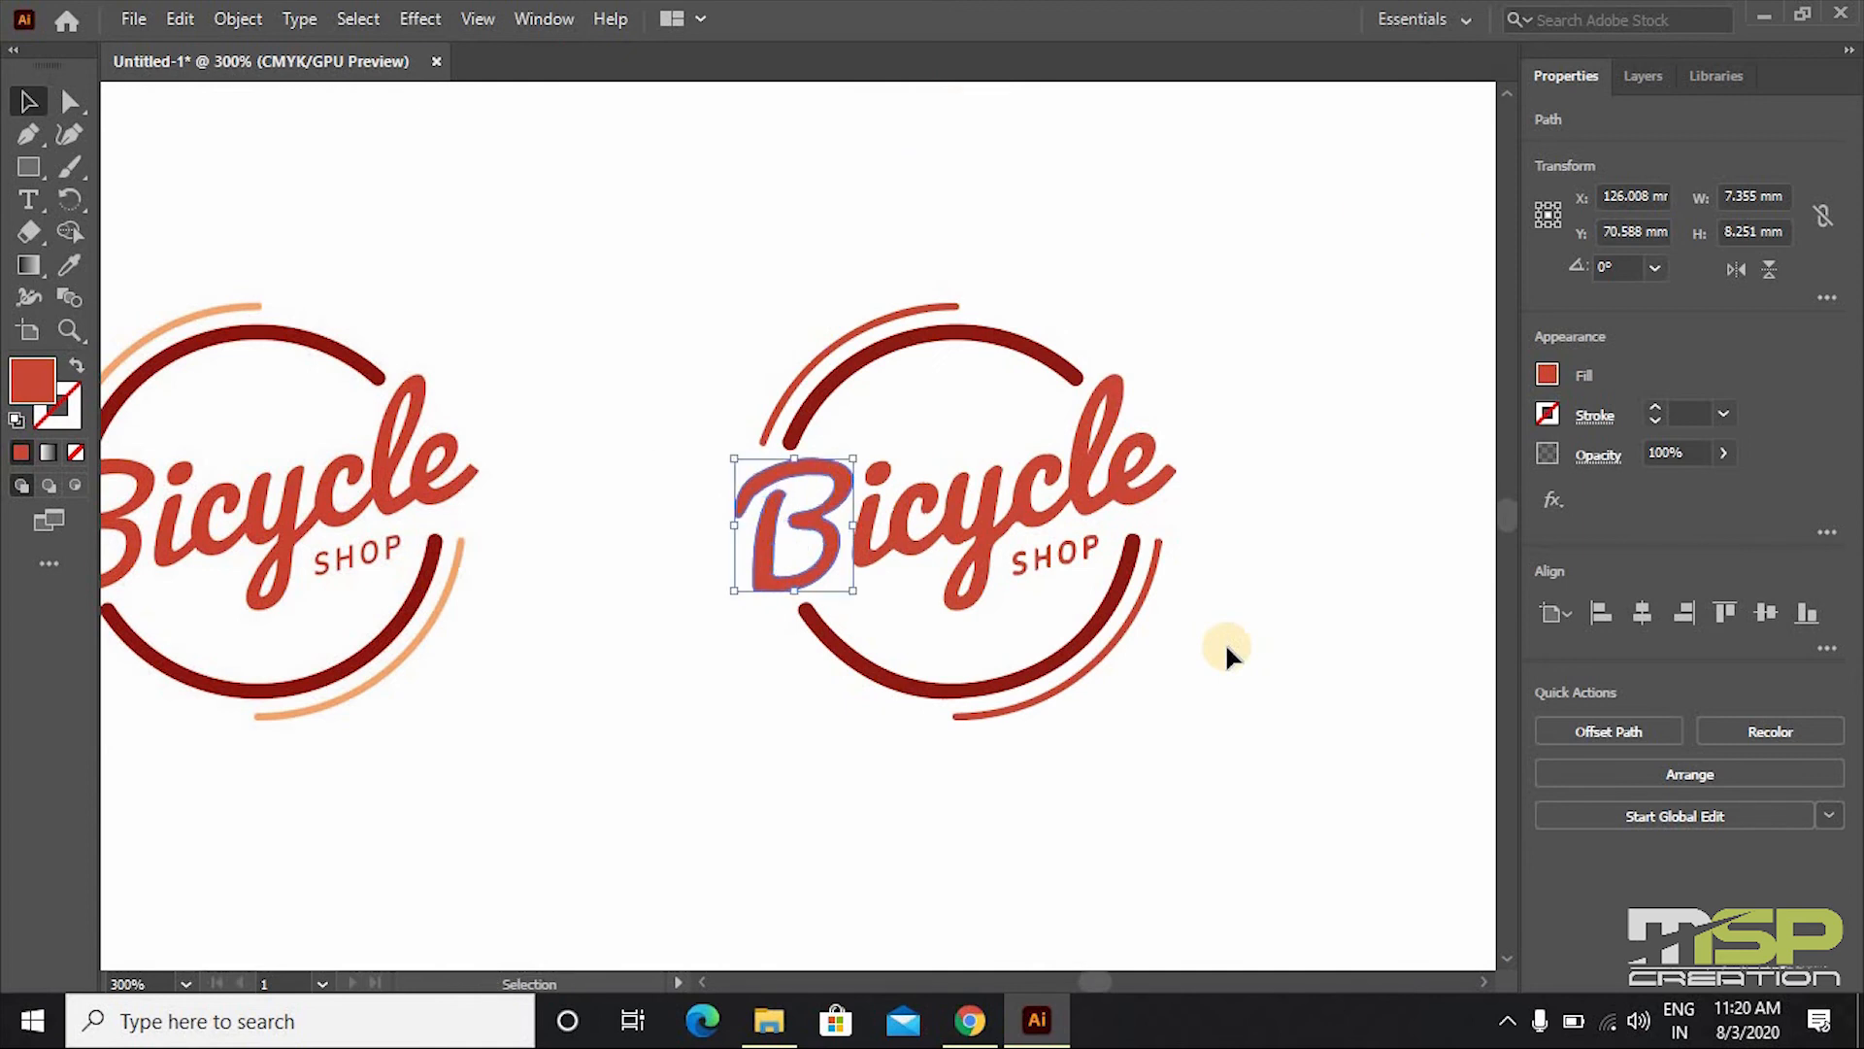
{"action": "left_click", "coordinate": [1158, 677]}
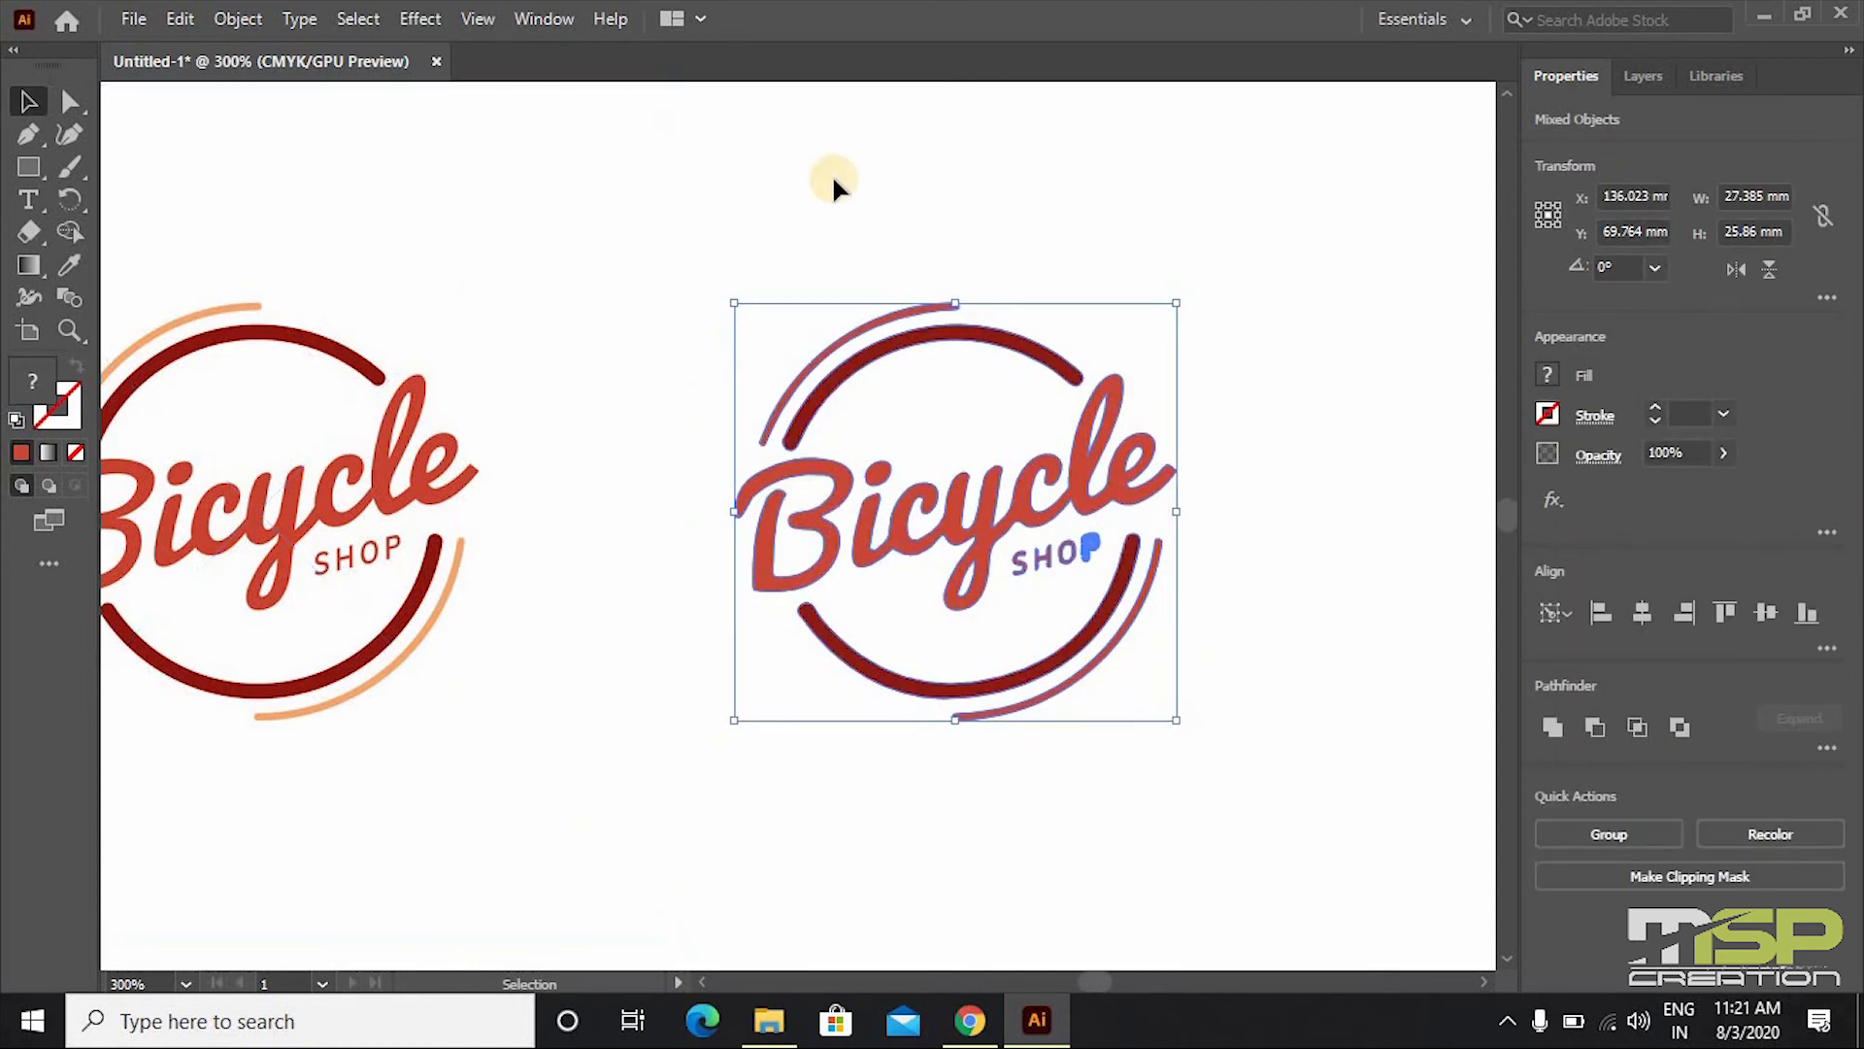
{"action": "left_click", "coordinate": [832, 175]}
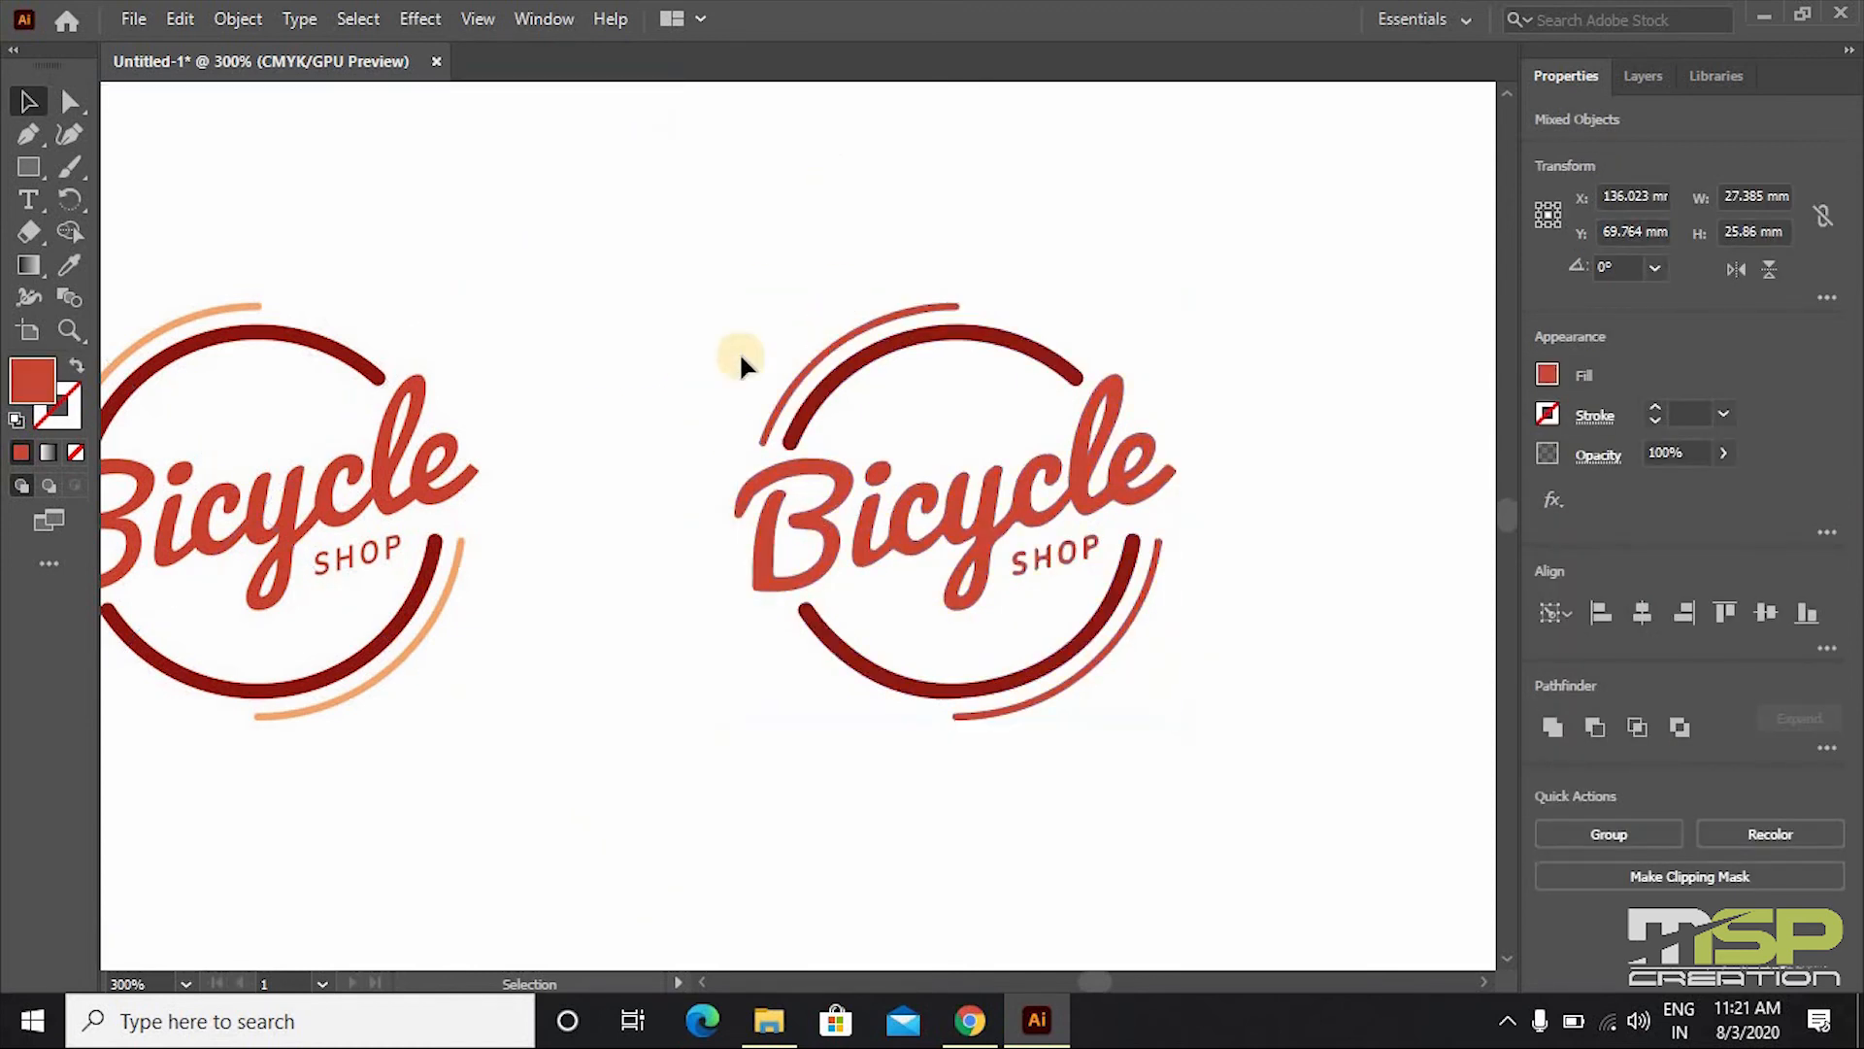
- Recolor both thin outer arcs of the traced logo with the light orange sampled from the original logo's arc
{"action": "left_click", "coordinate": [848, 332]}
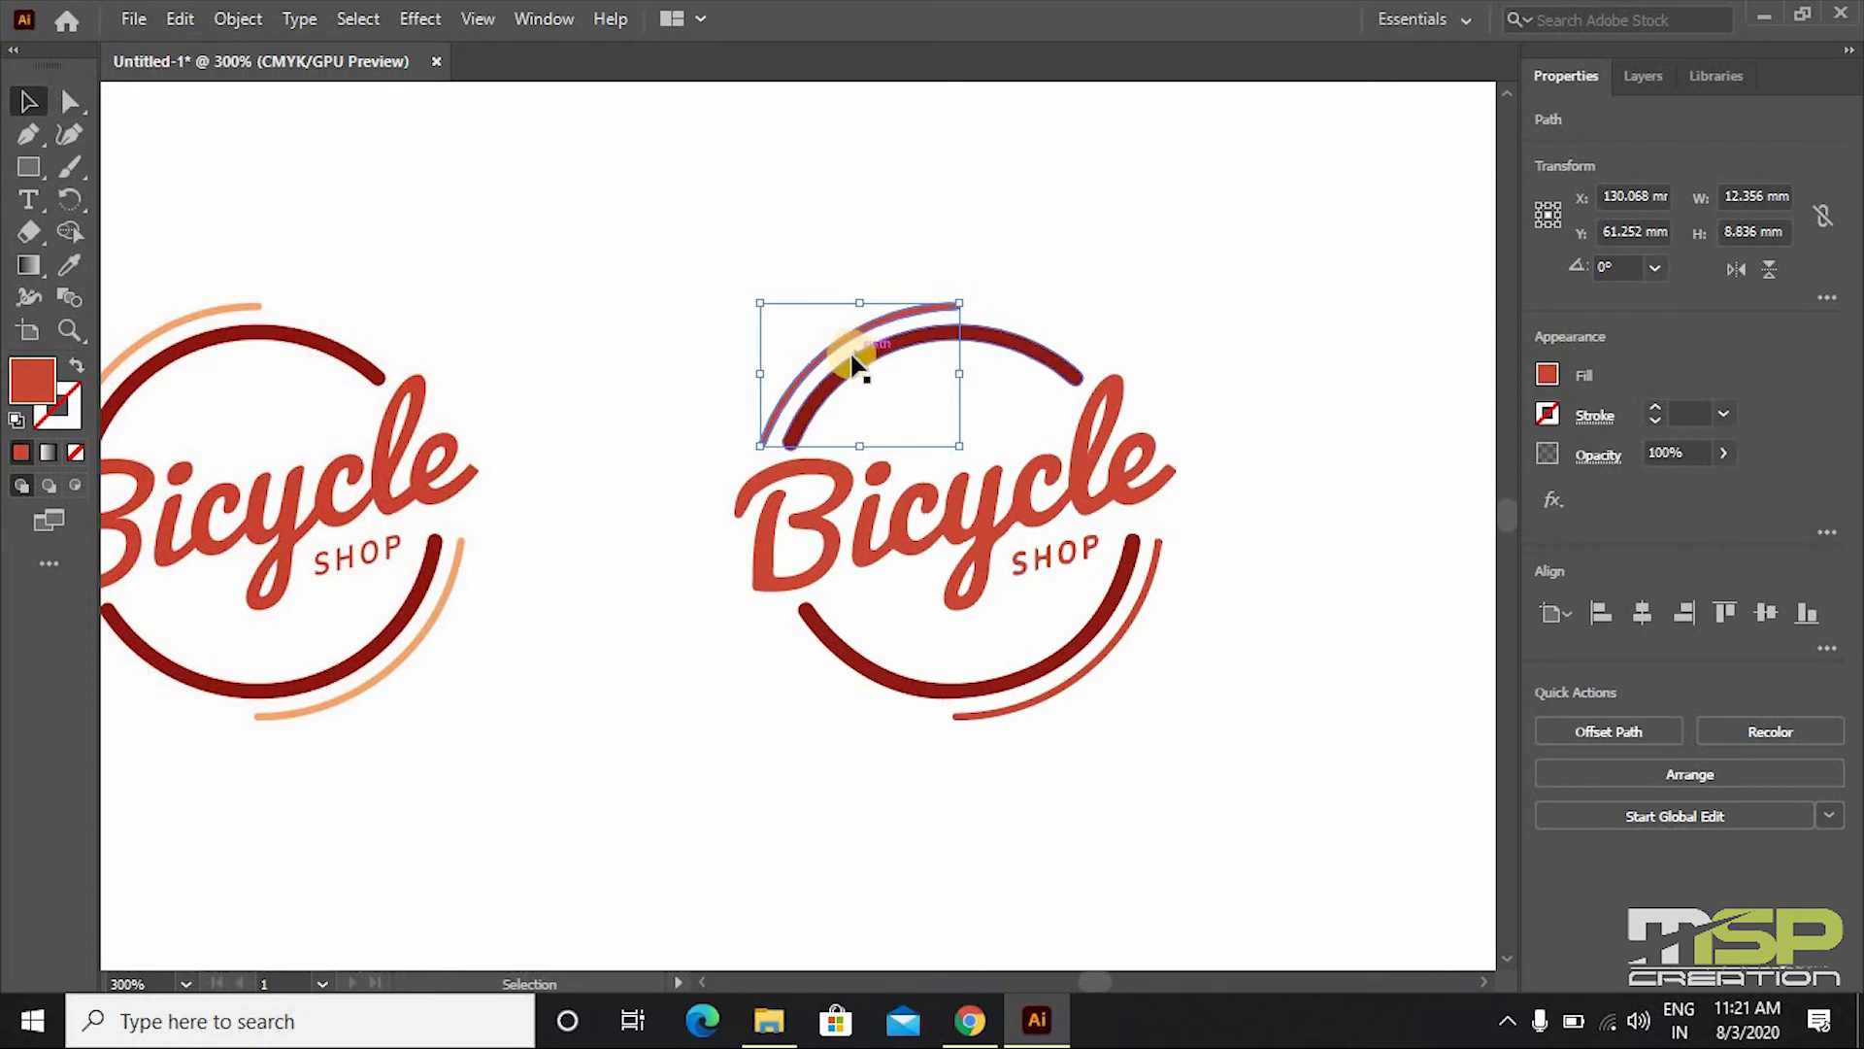
{"action": "key", "text": "a"}
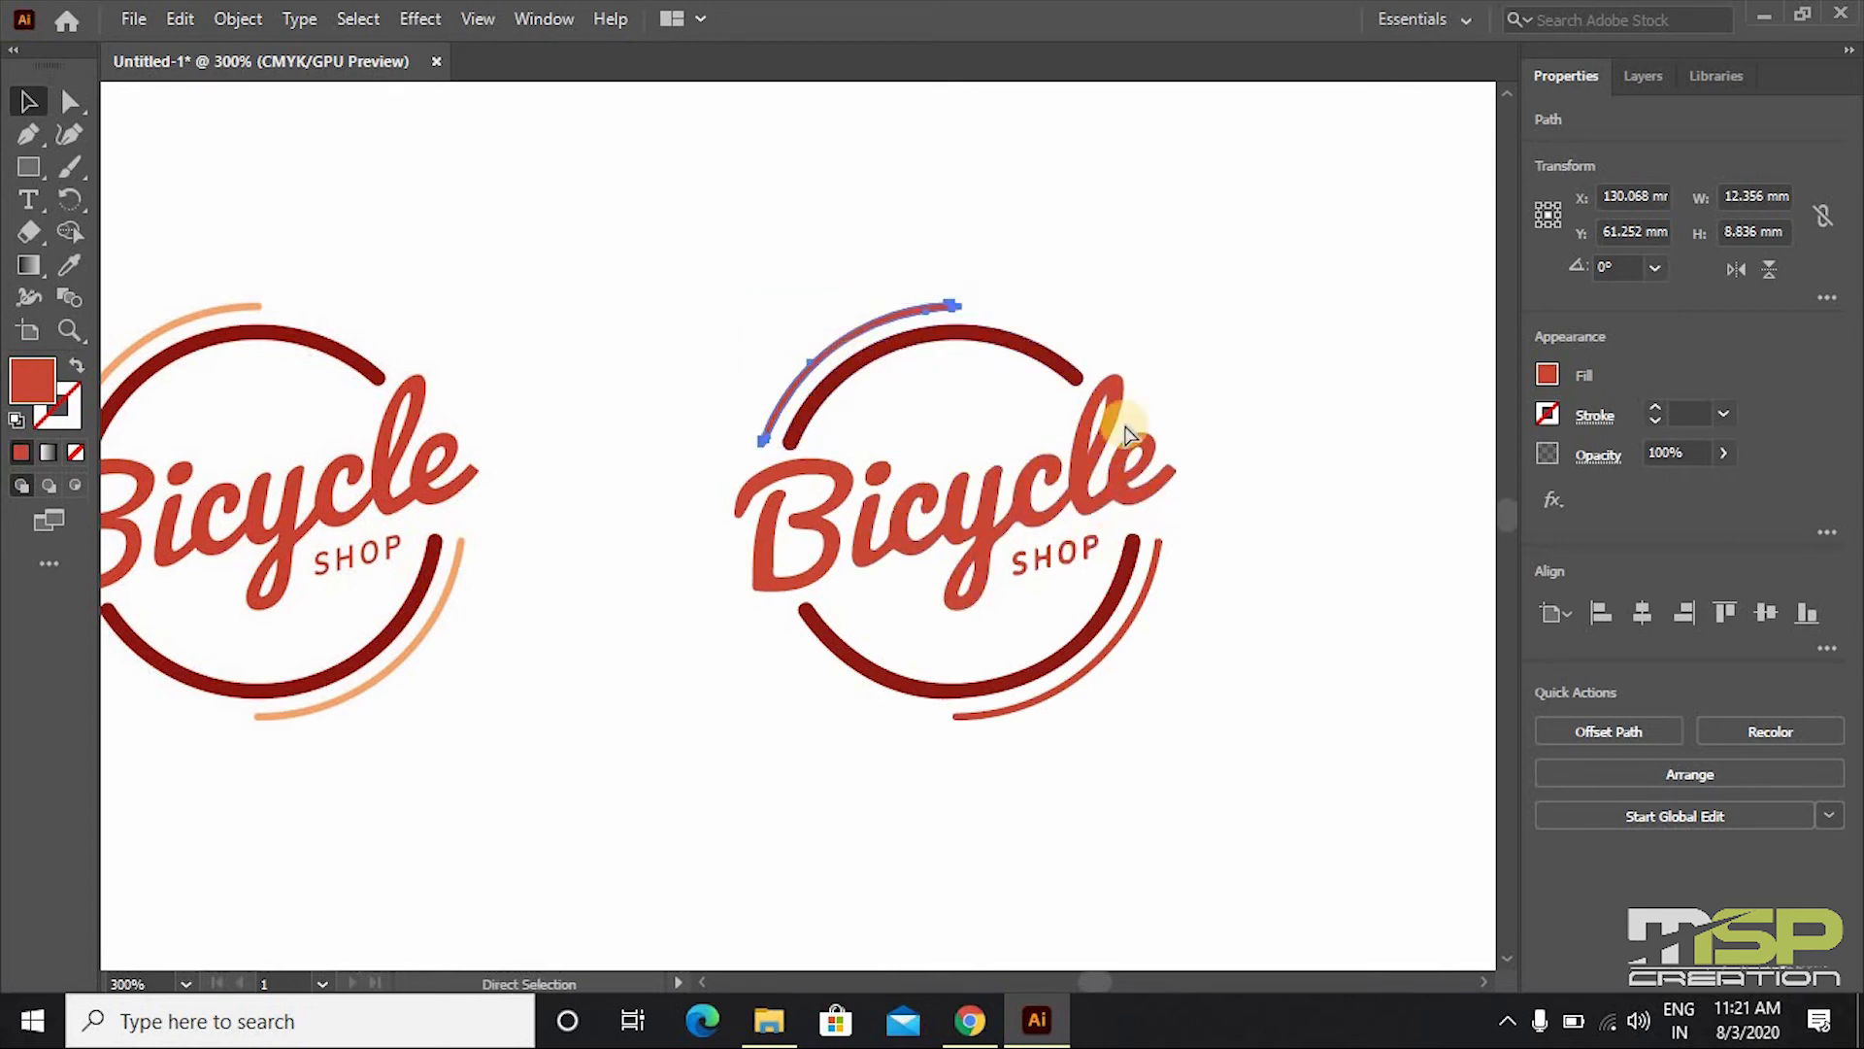
{"action": "left_click", "coordinate": [1154, 595]}
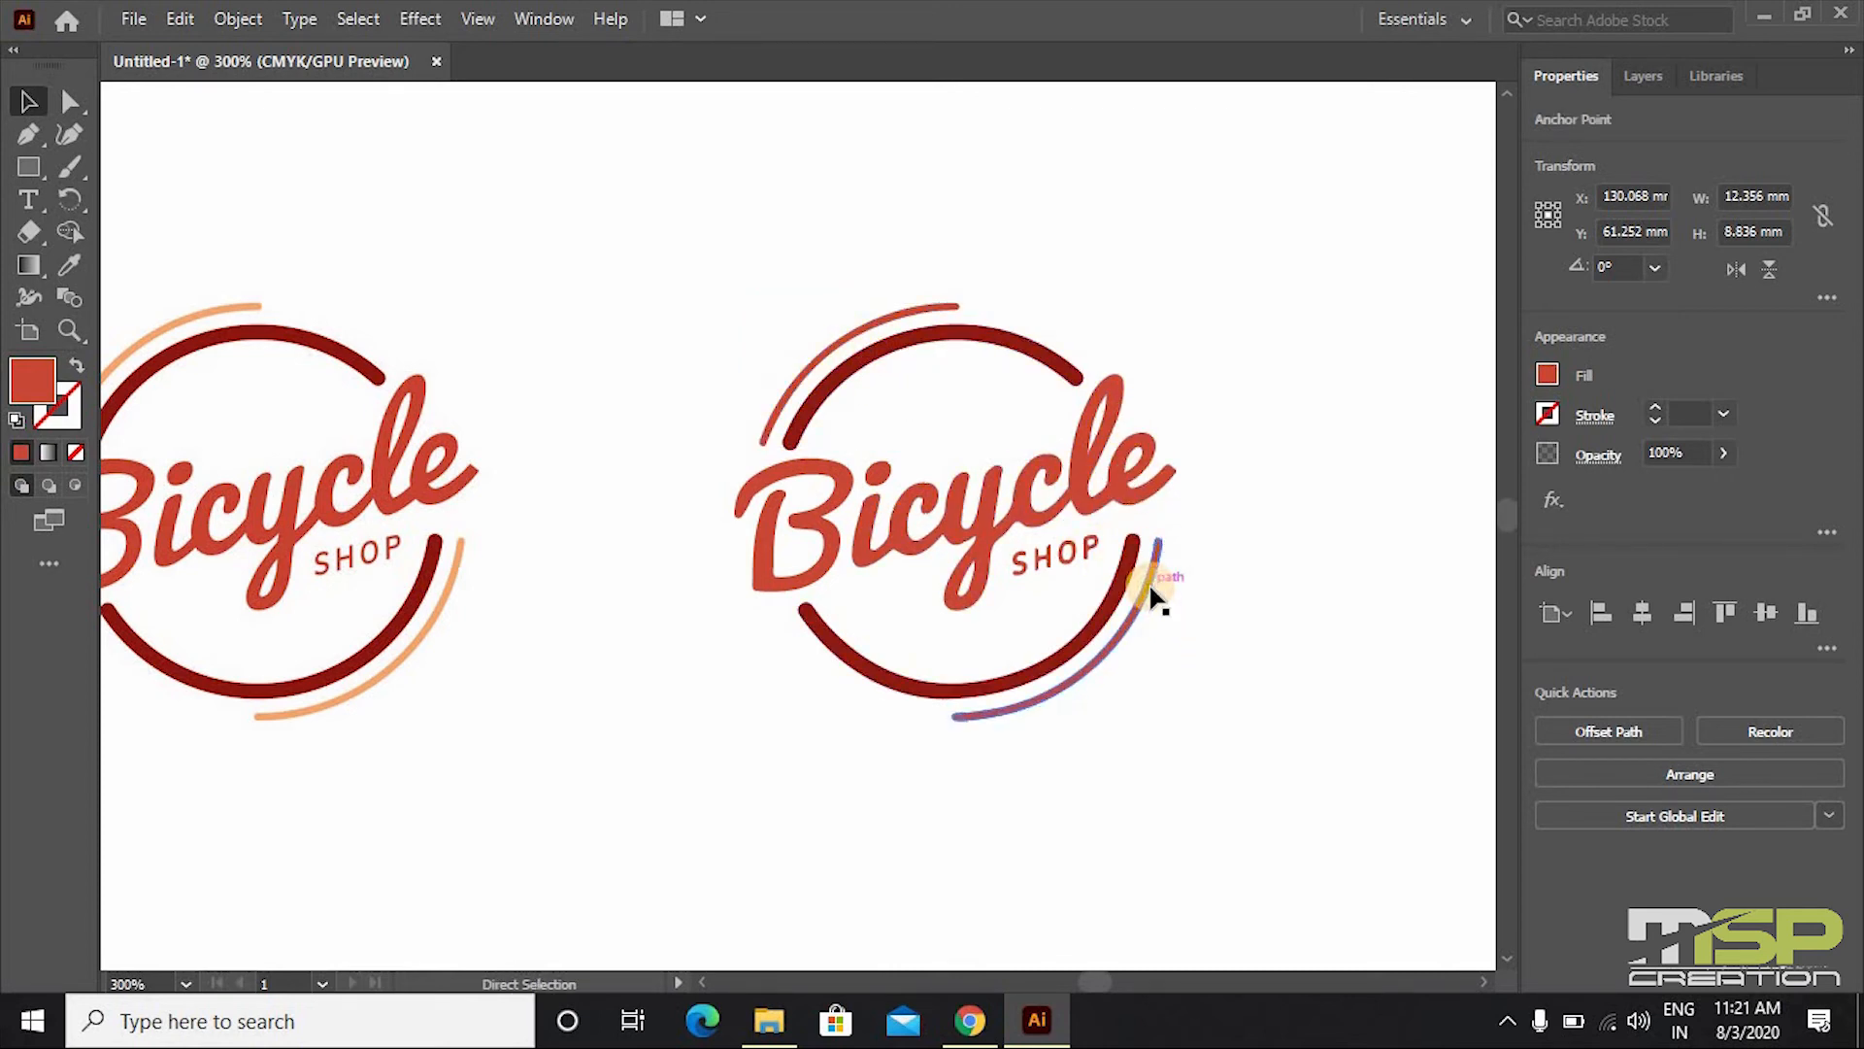
{"action": "key", "text": "v"}
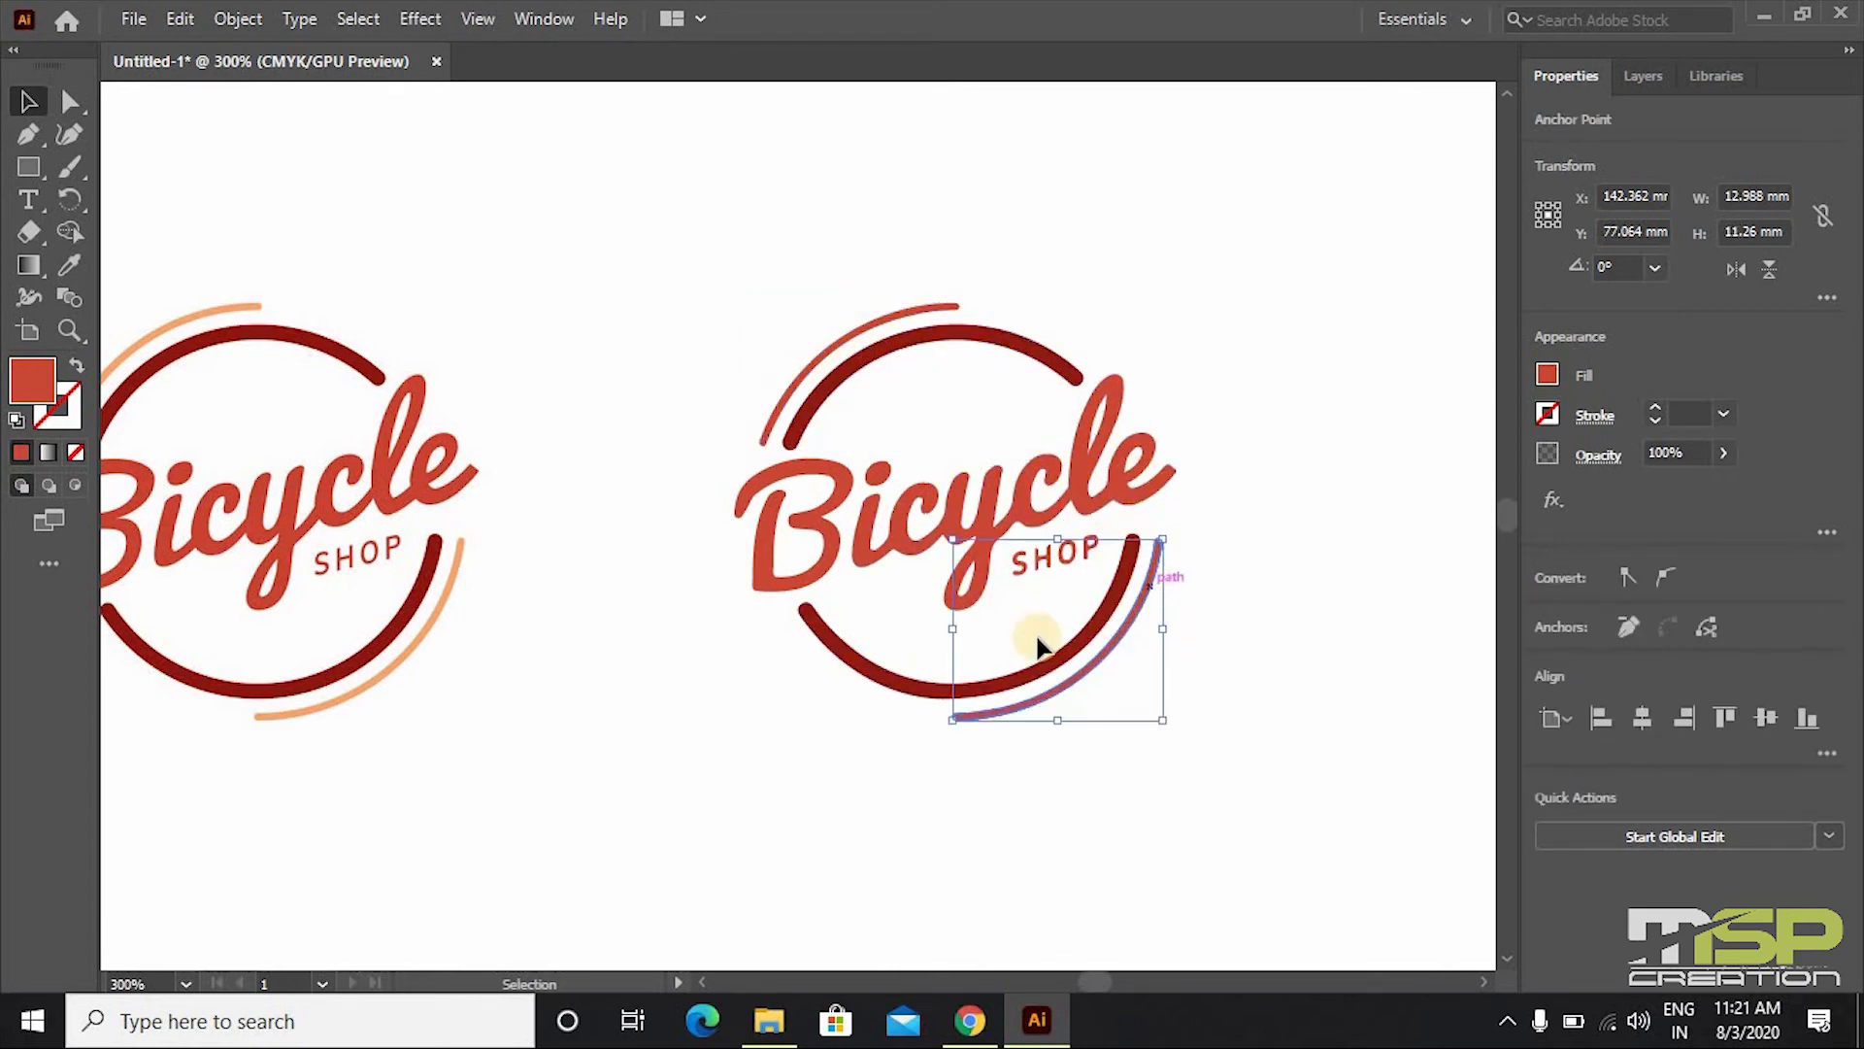
{"action": "left_click", "coordinate": [831, 356], "text": "shift"}
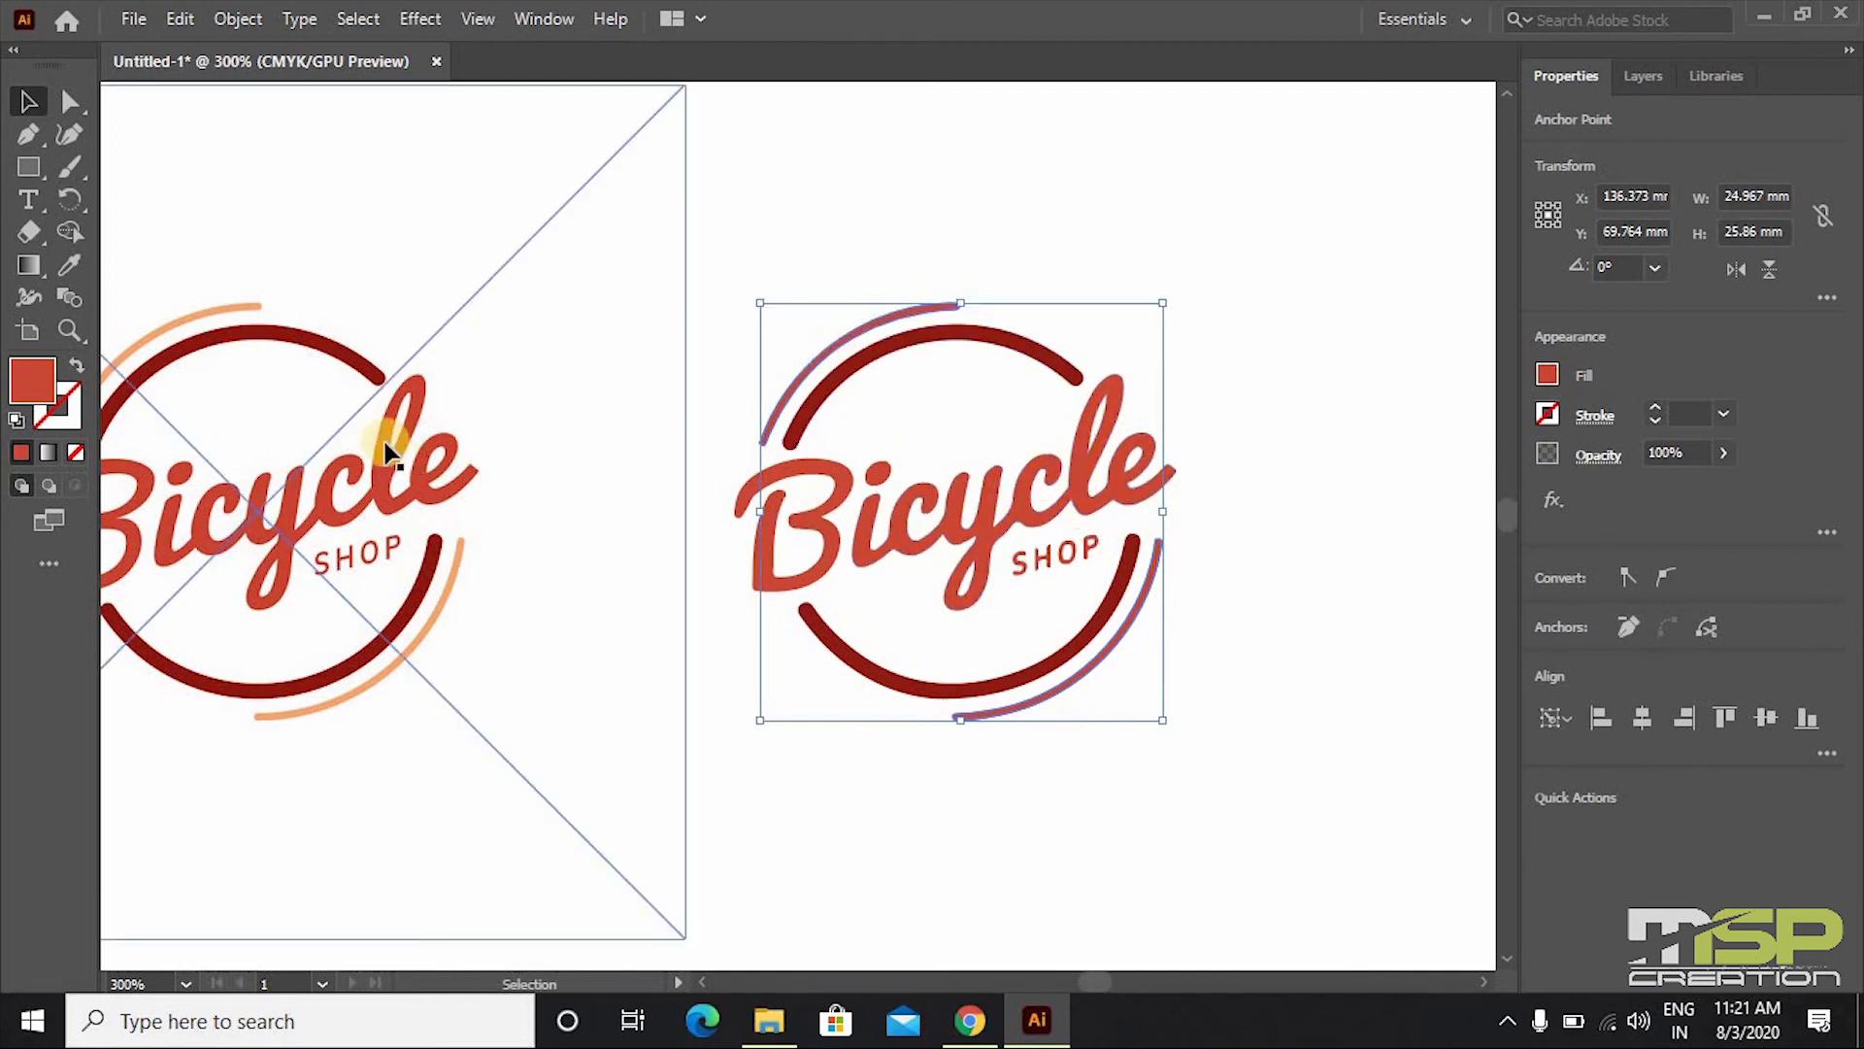
{"action": "left_click", "coordinate": [69, 265]}
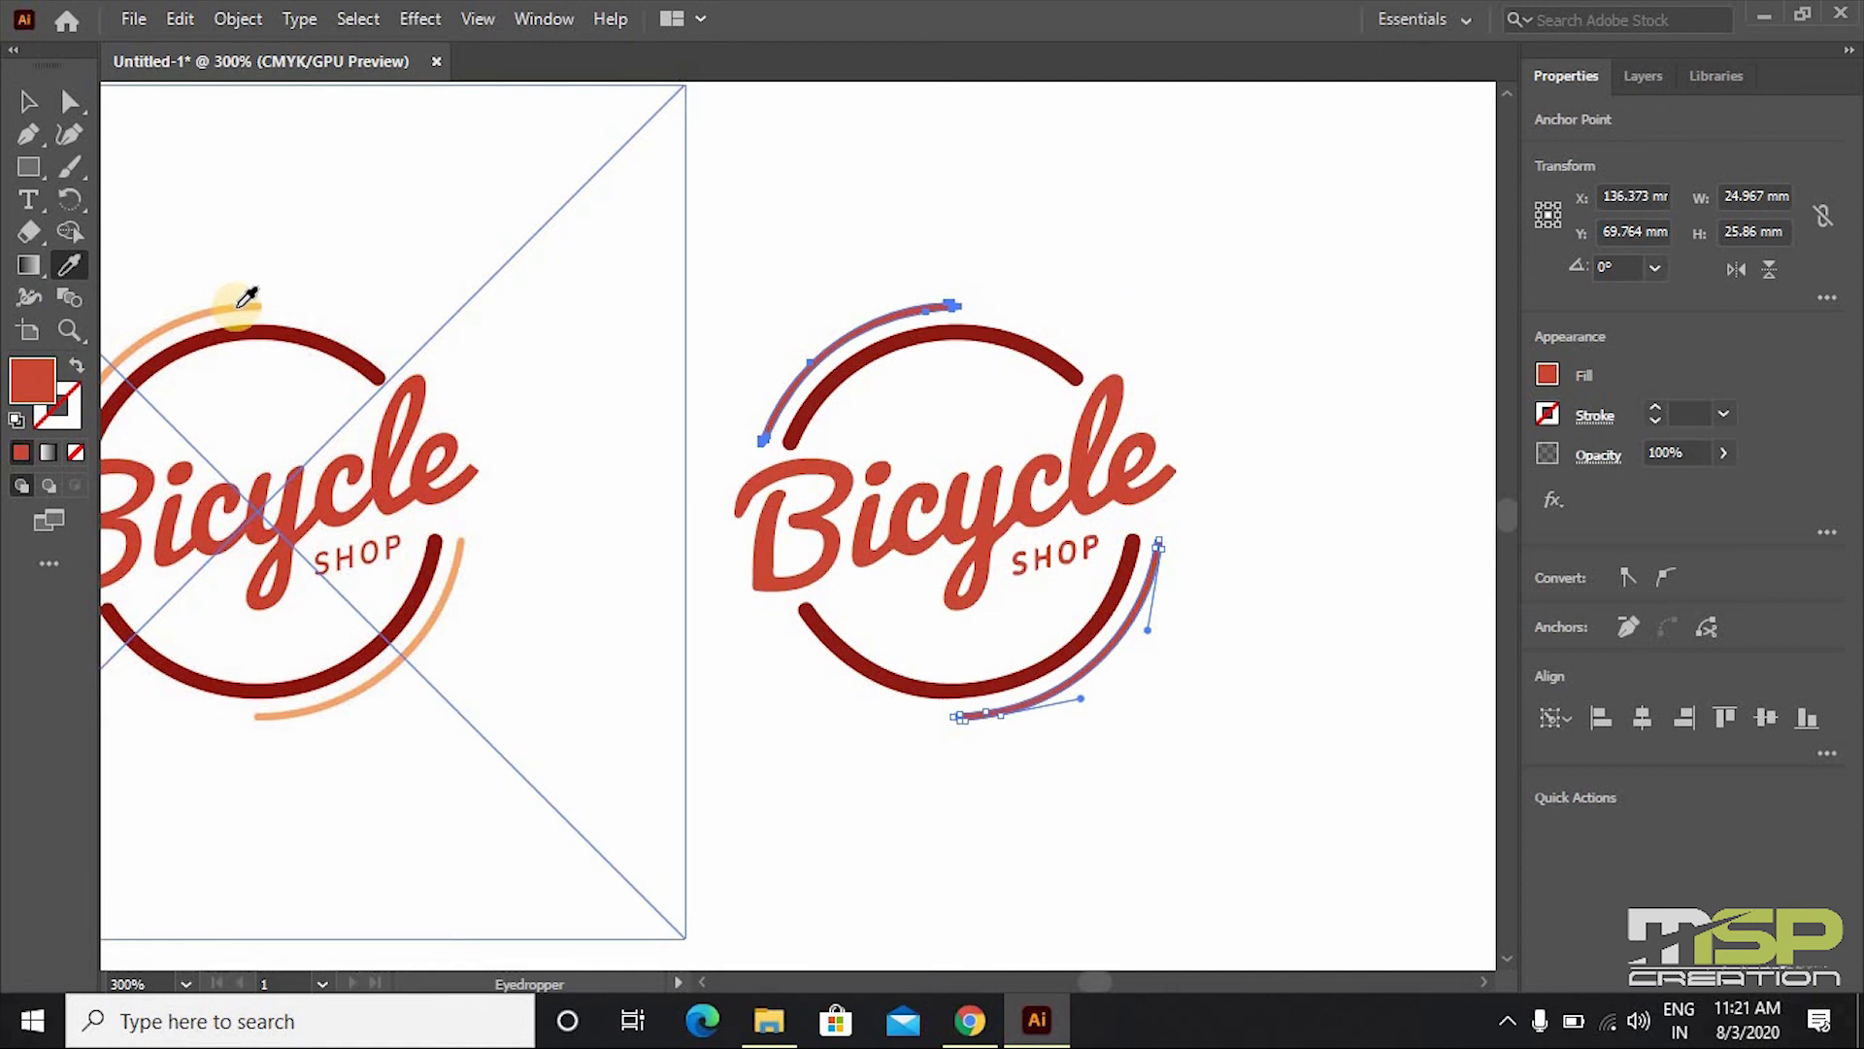
{"action": "left_click", "coordinate": [238, 307]}
{"action": "left_click", "coordinate": [19, 103]}
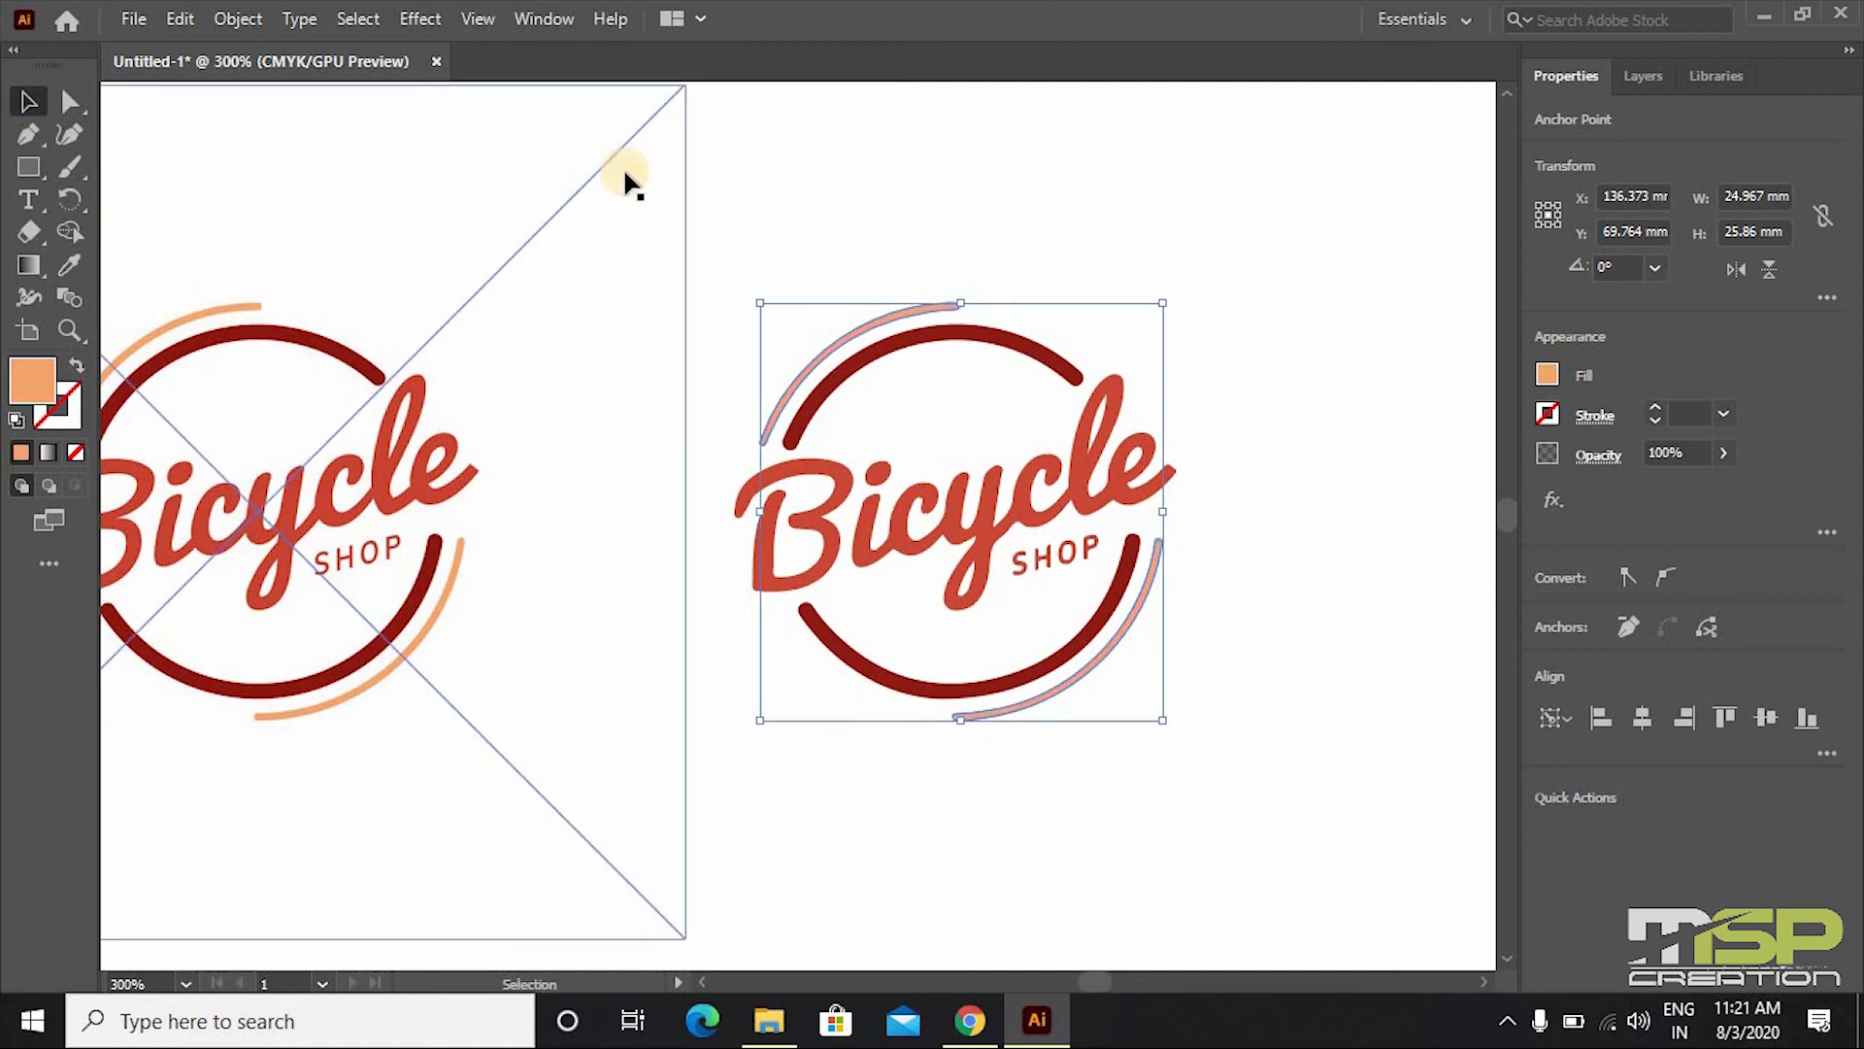
{"action": "left_click", "coordinate": [848, 165]}
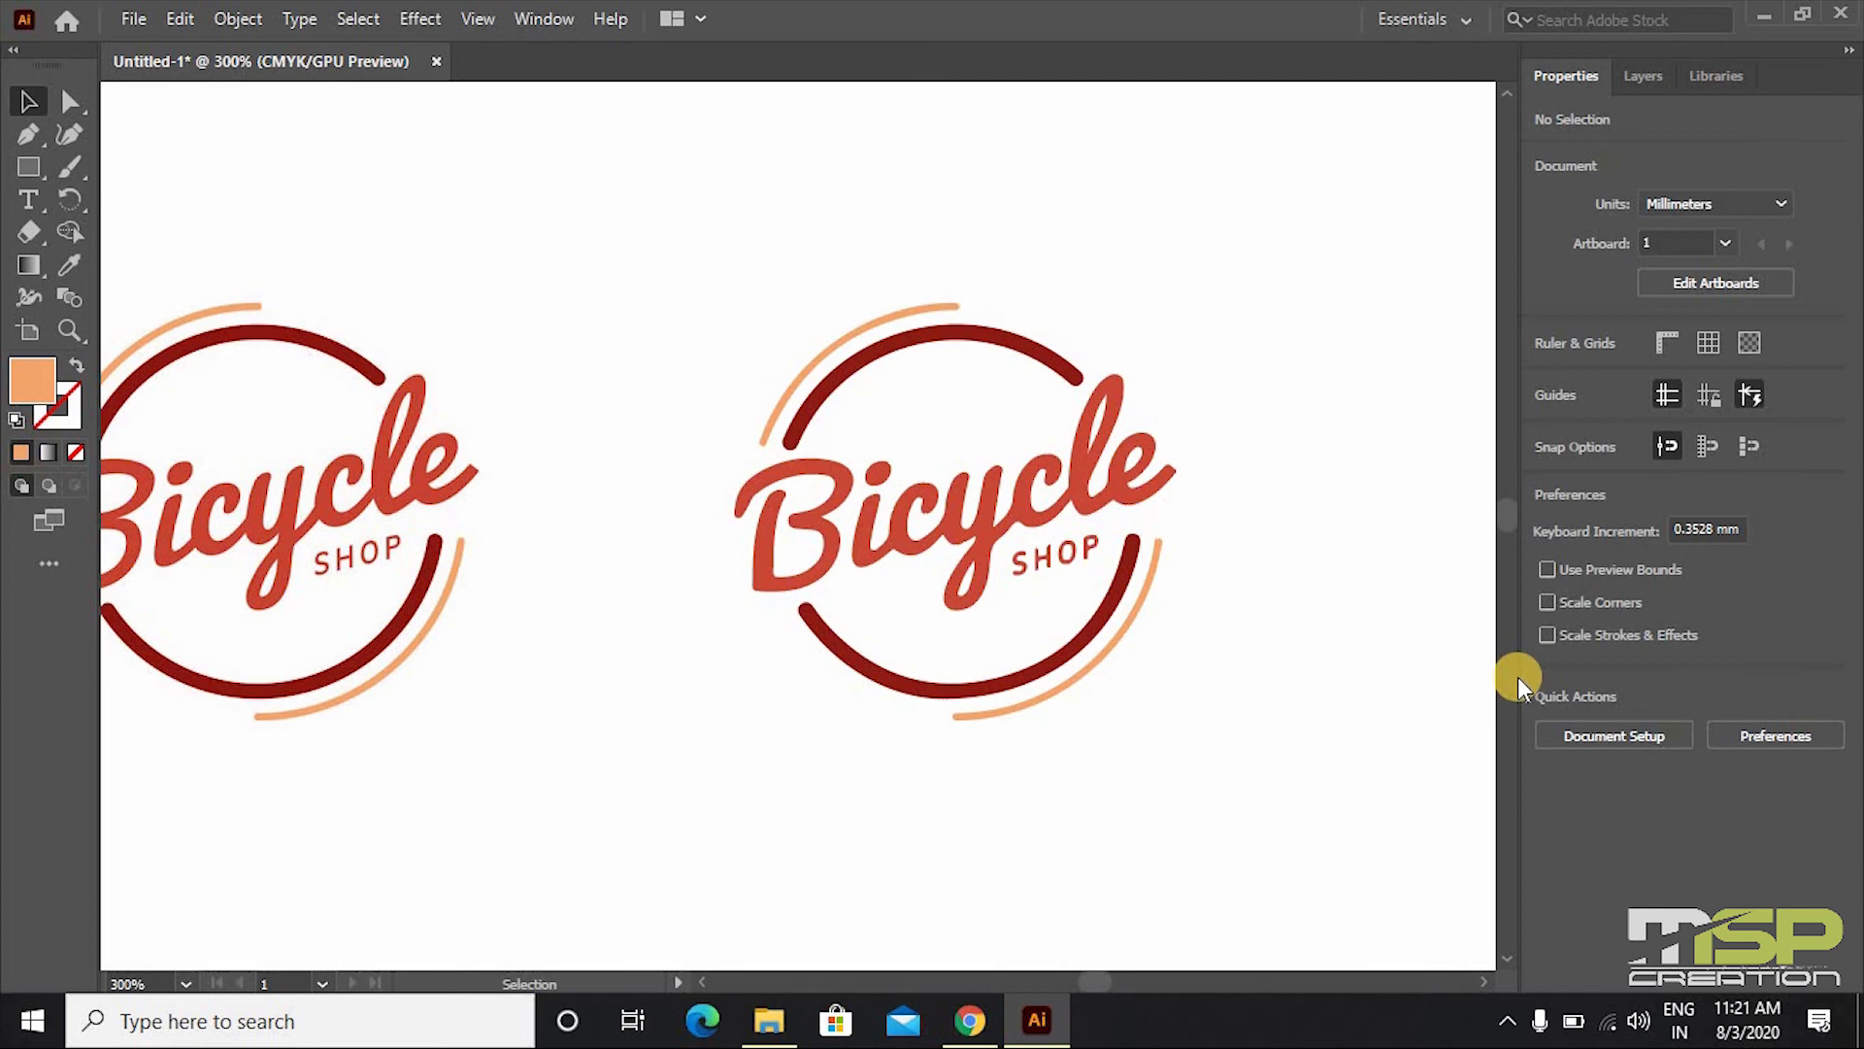
- Examine the recolored vector logo at several magnifications and compare it side by side with the original
{"action": "key", "text": "ctrl+plus"}
{"action": "key", "text": "ctrl+plus"}
{"action": "key", "text": "ctrl+plus"}
{"action": "key", "text": "ctrl+minus"}
{"action": "key", "text": "ctrl+minus"}
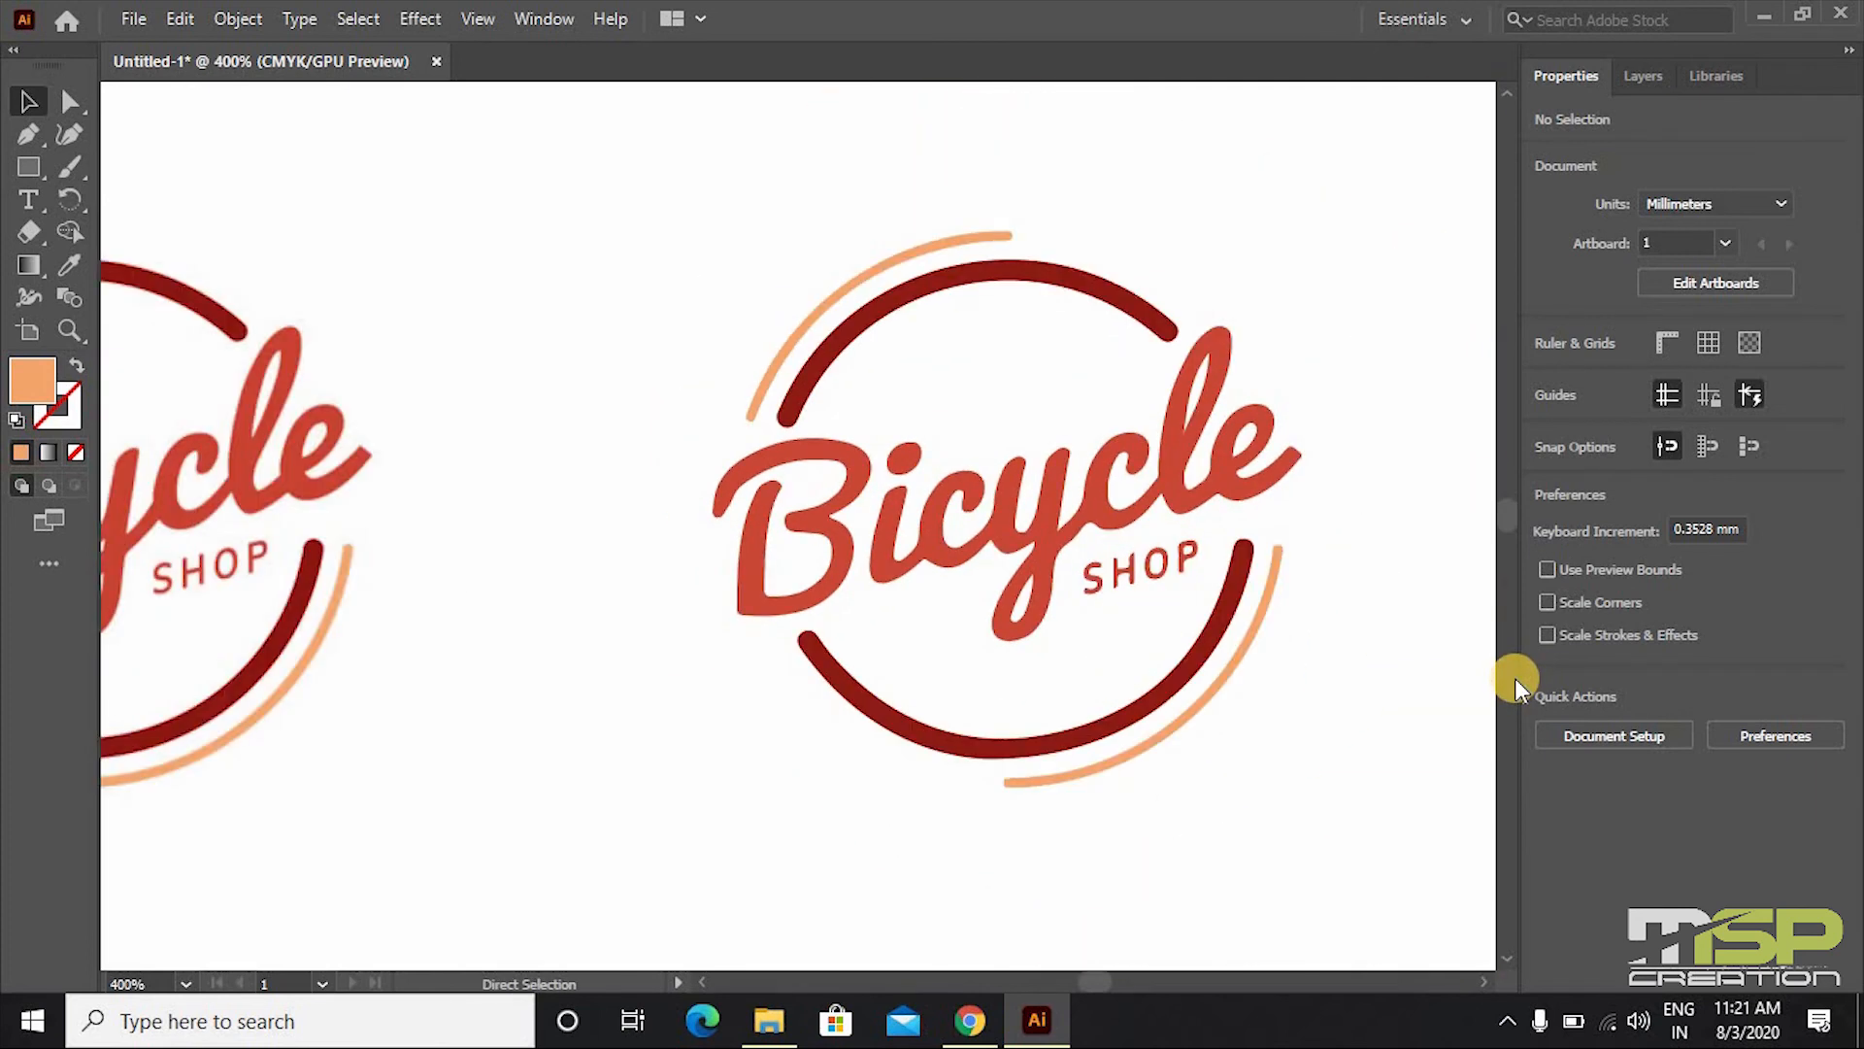
{"action": "key", "text": "ctrl+minus"}
{"action": "key", "text": "ctrl+minus"}
{"action": "key", "text": "ctrl+plus"}
{"action": "key", "text": "ctrl+plus"}
{"action": "key", "text": "ctrl+plus"}
{"action": "key", "text": "ctrl+plus"}
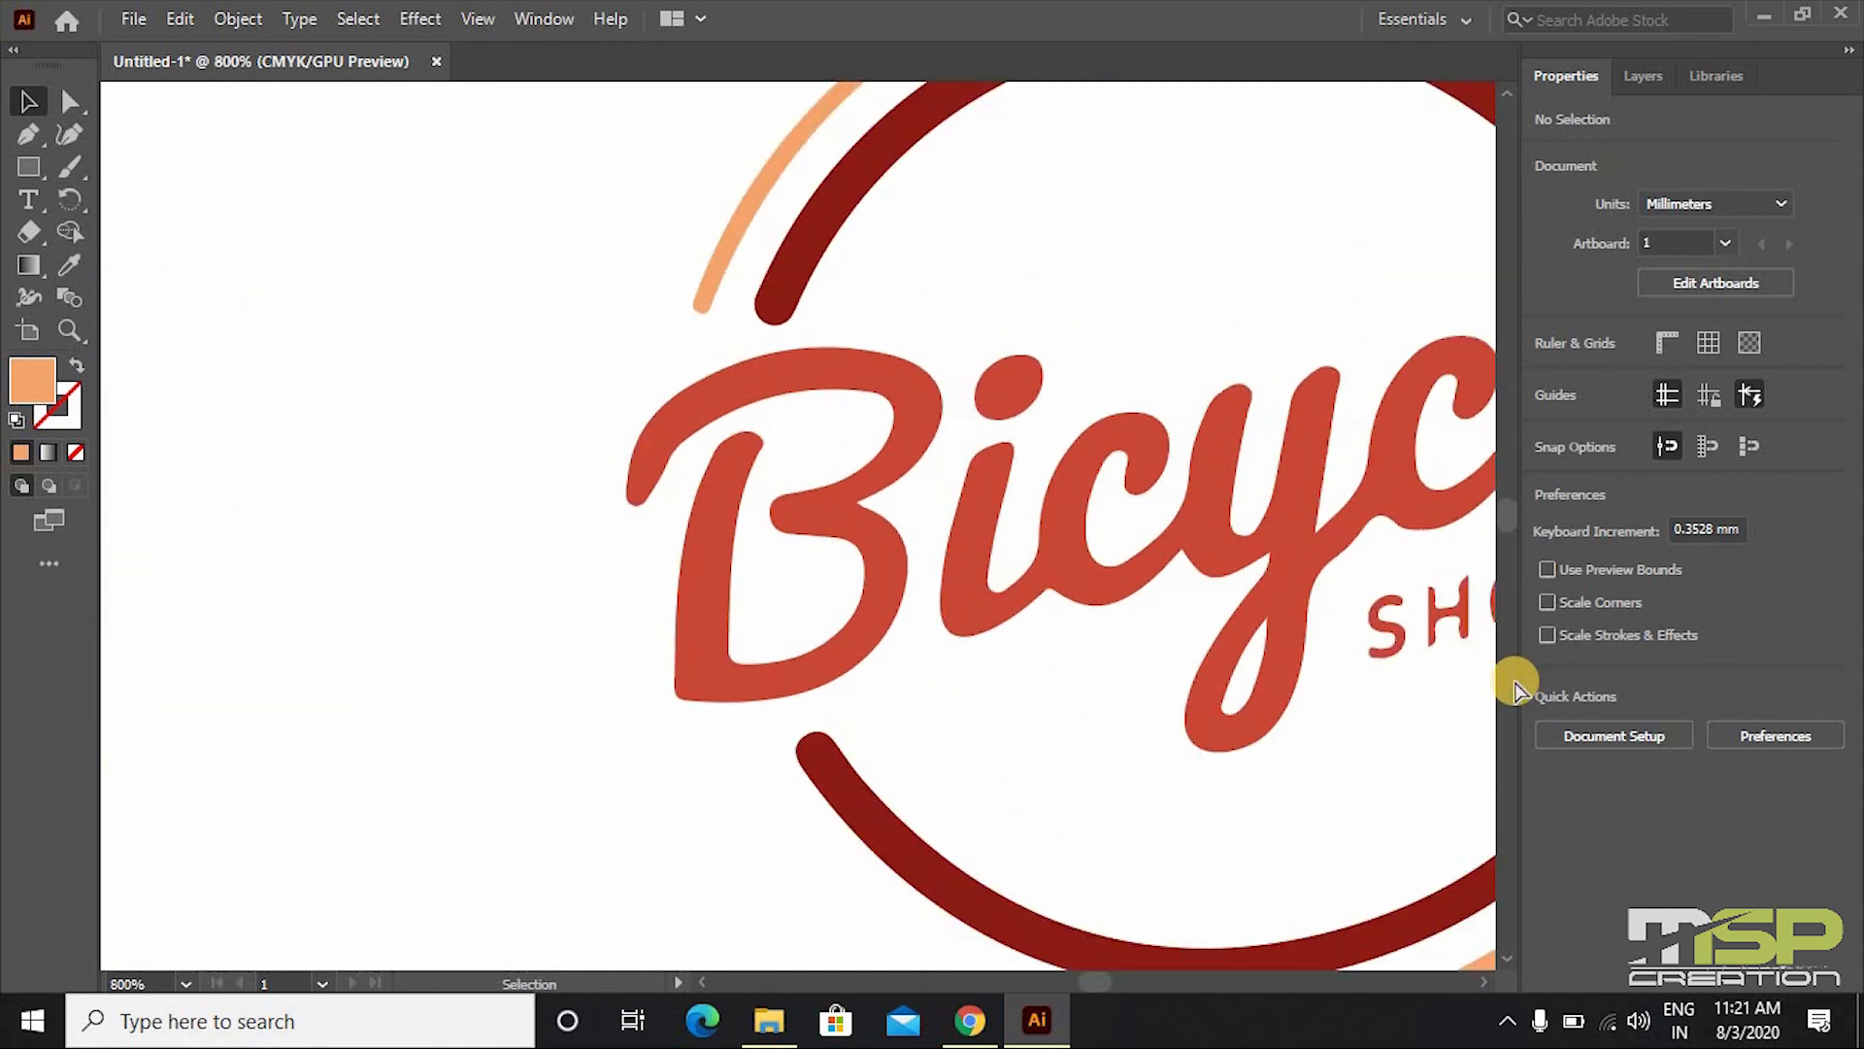
{"action": "key", "text": "ctrl+minus"}
{"action": "key", "text": "ctrl+minus"}
{"action": "key", "text": "ctrl+minus"}
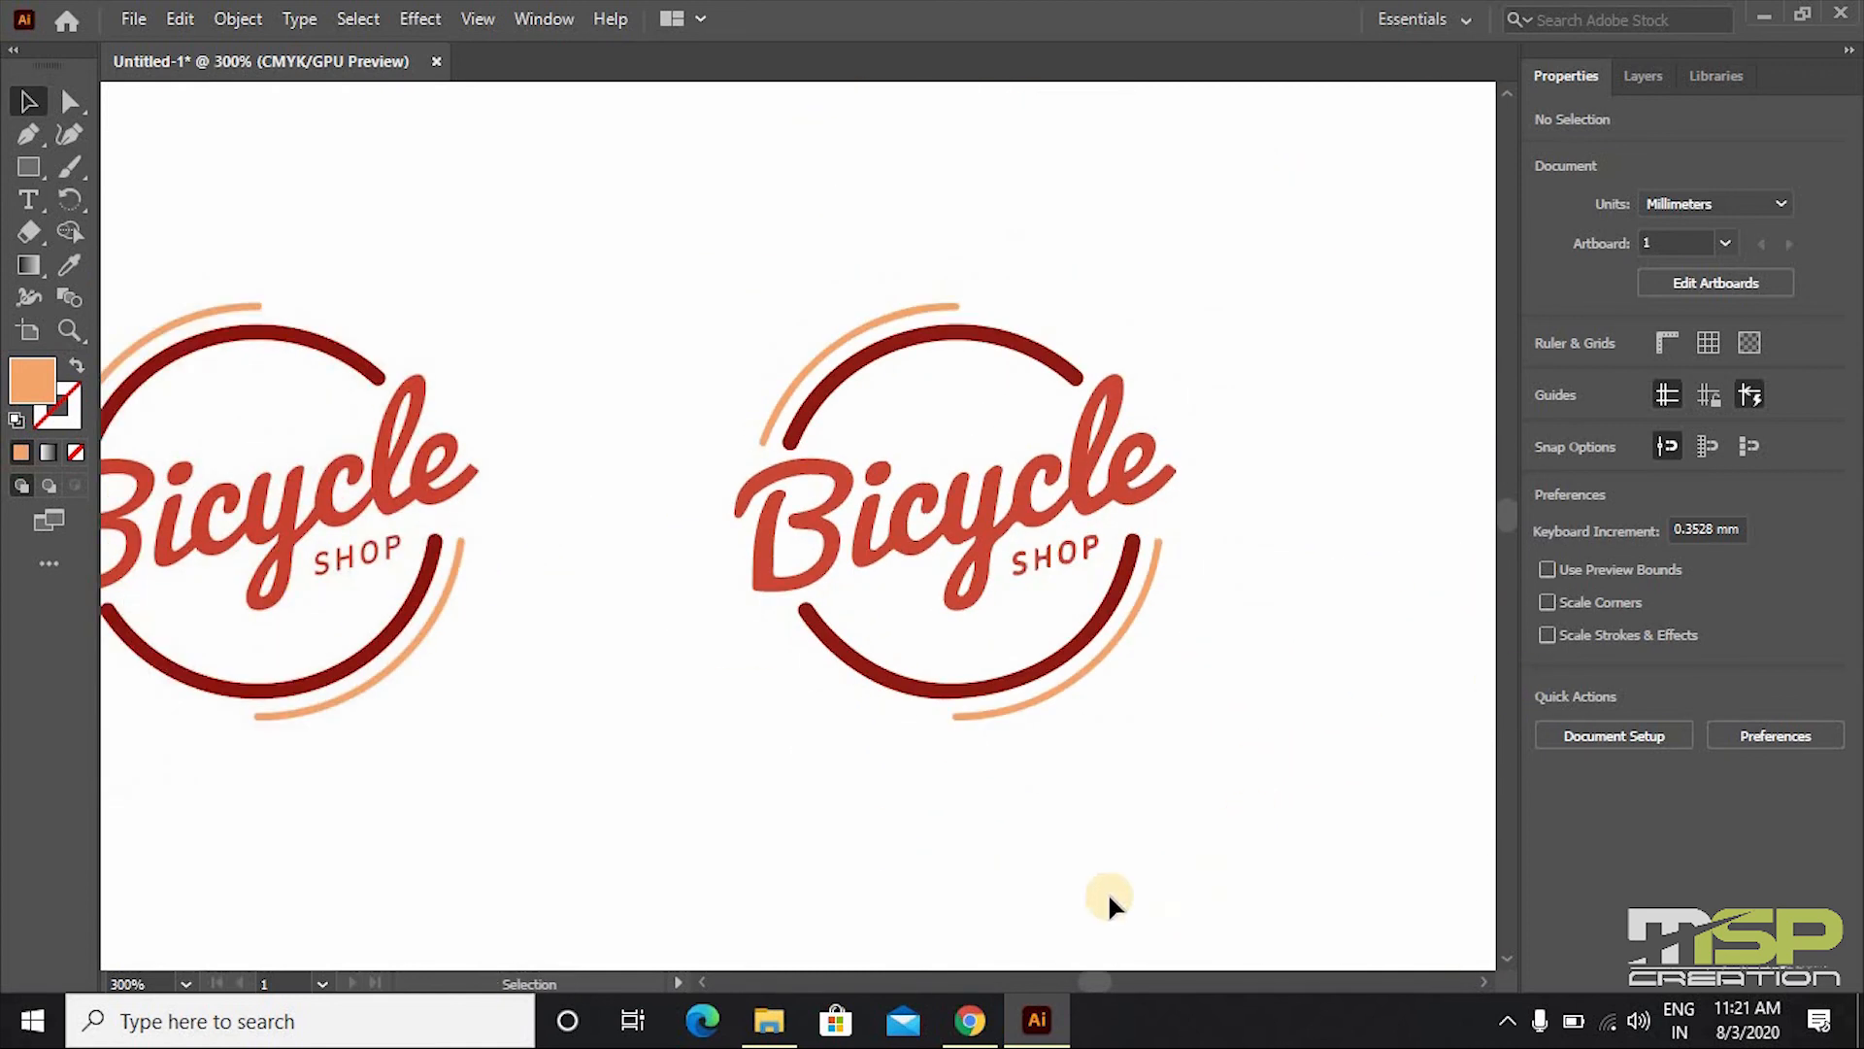
{"action": "left_click_drag", "start_coordinate": [1090, 975], "coordinate": [1087, 975]}
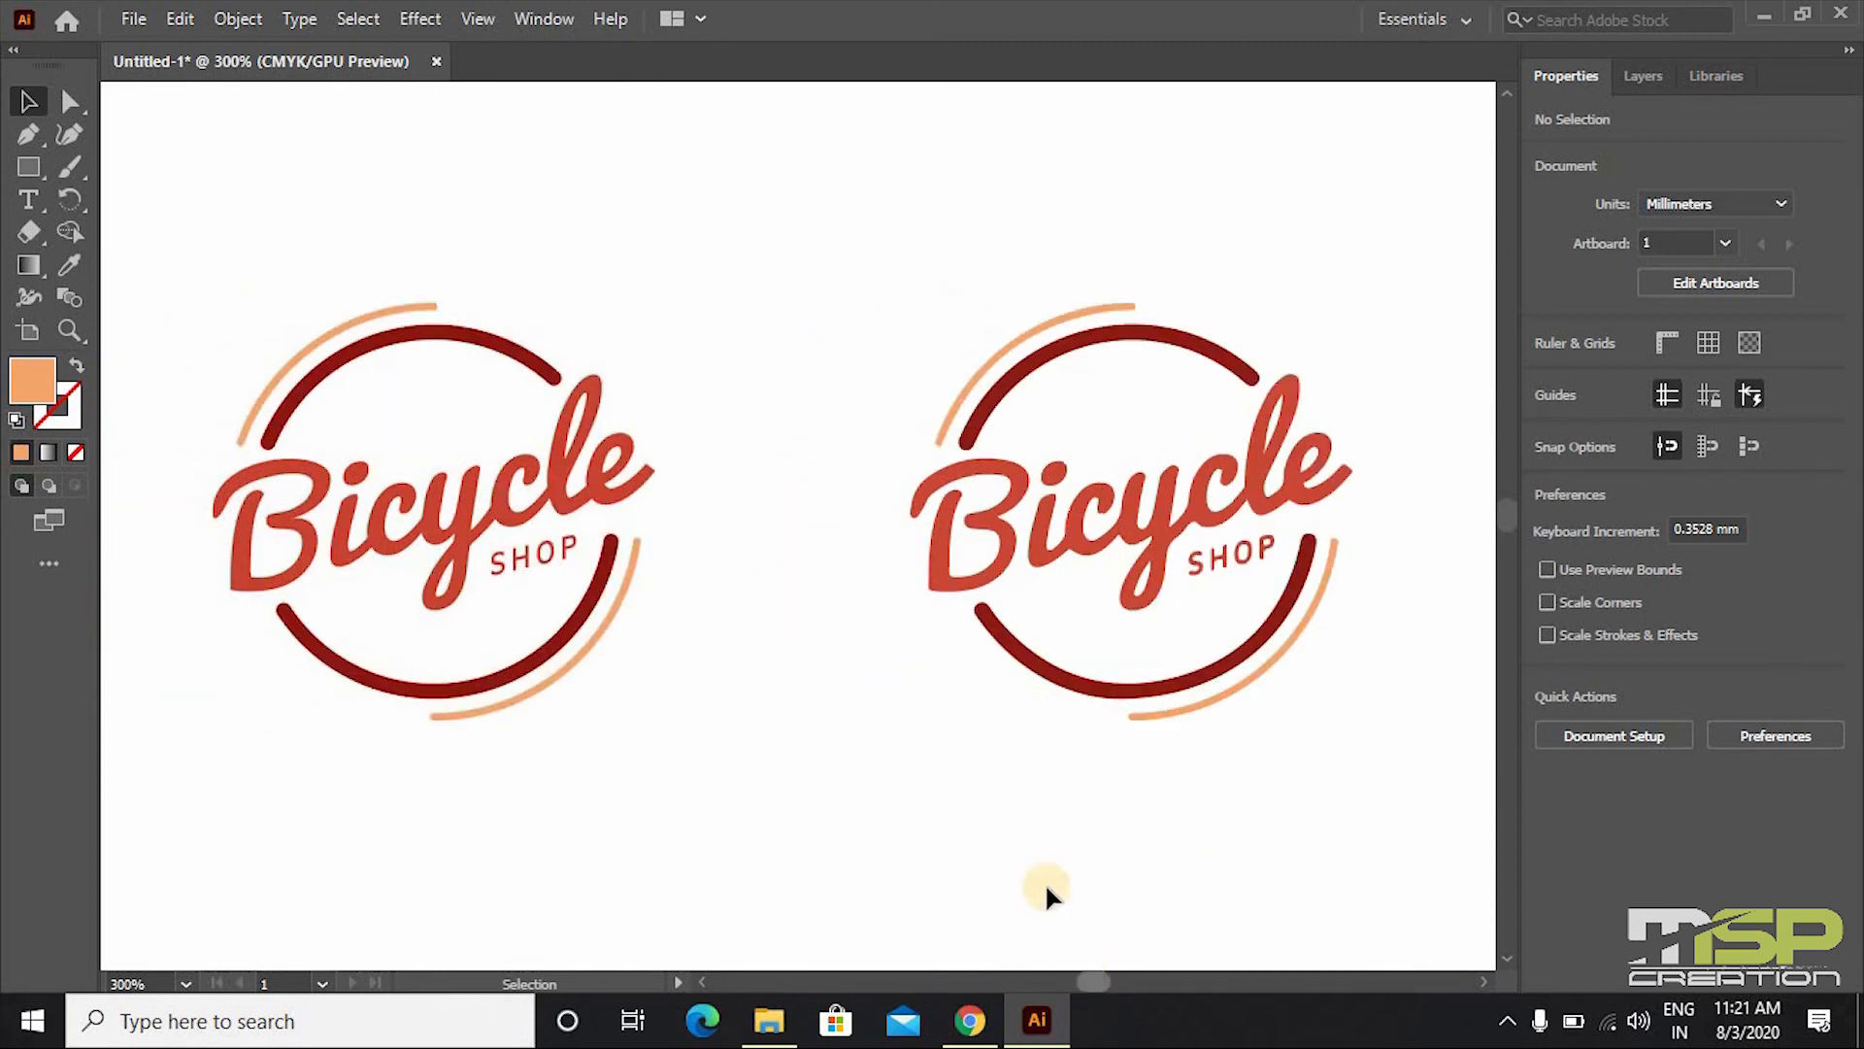